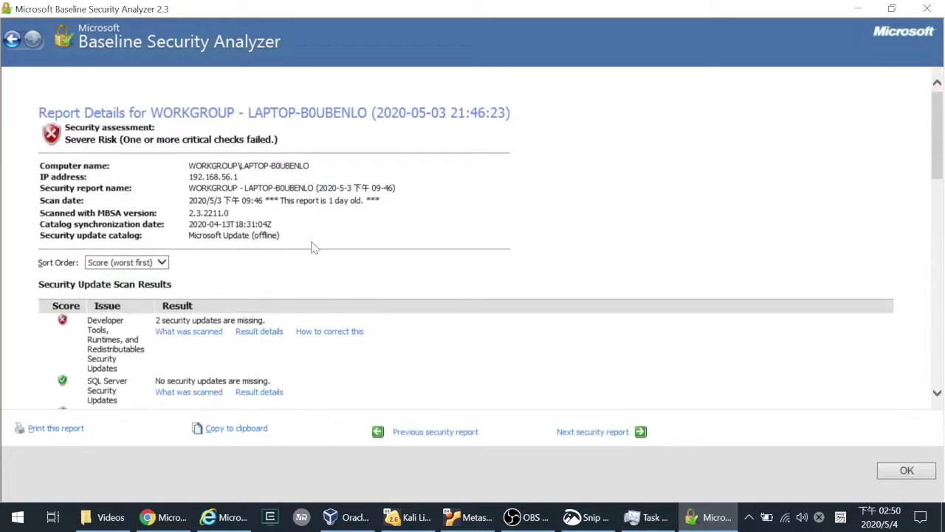
# - Scroll through the MBSA report details, then go back to the list of scan reports
pyautogui.scroll(10, 302, 293)
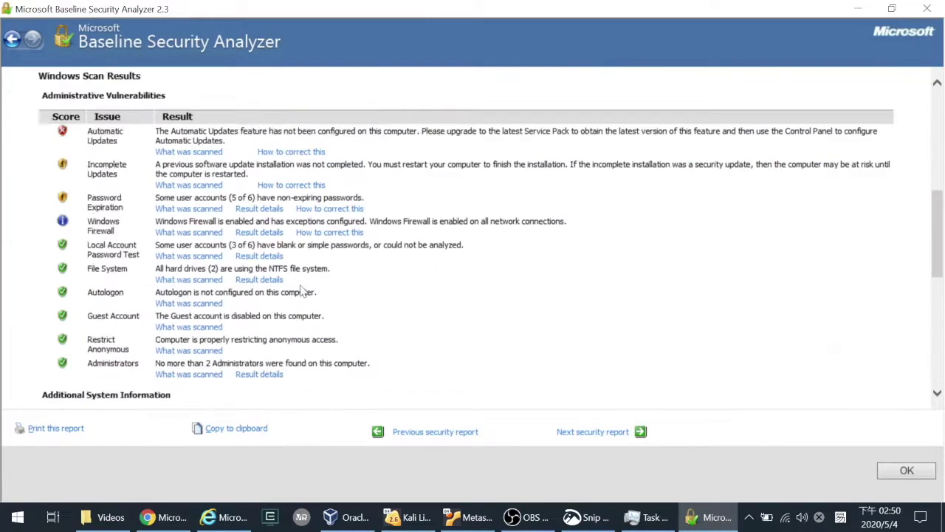
pyautogui.scroll(-2, 303, 285)
pyautogui.scroll(-1, 302, 286)
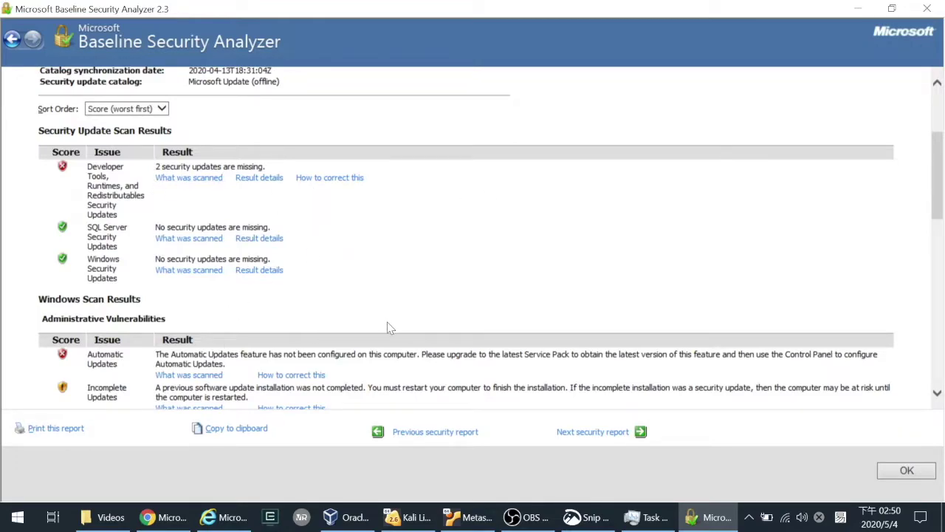
pyautogui.click(13, 41)
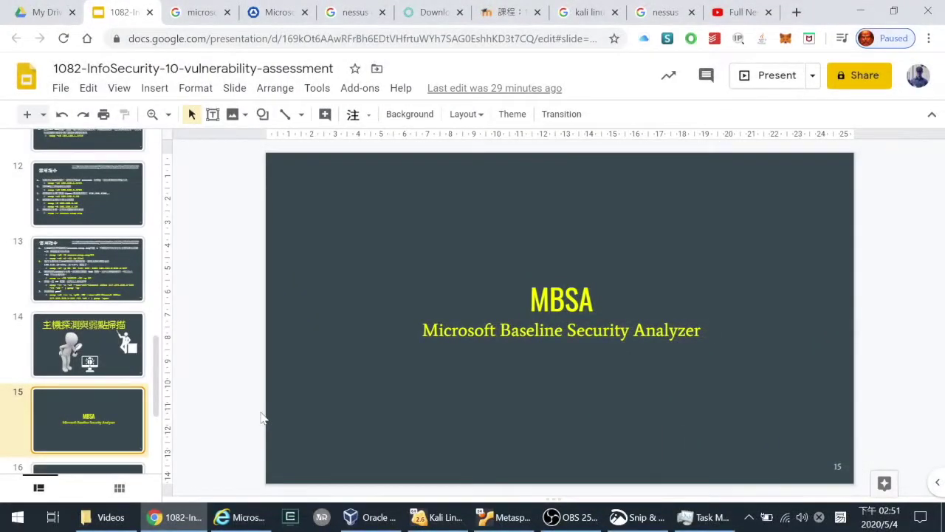
# - Show the NESSUS slide (slide 16) in Google Slides and bring VirtualBox Manager forward
pyautogui.scroll(-1, 110, 401)
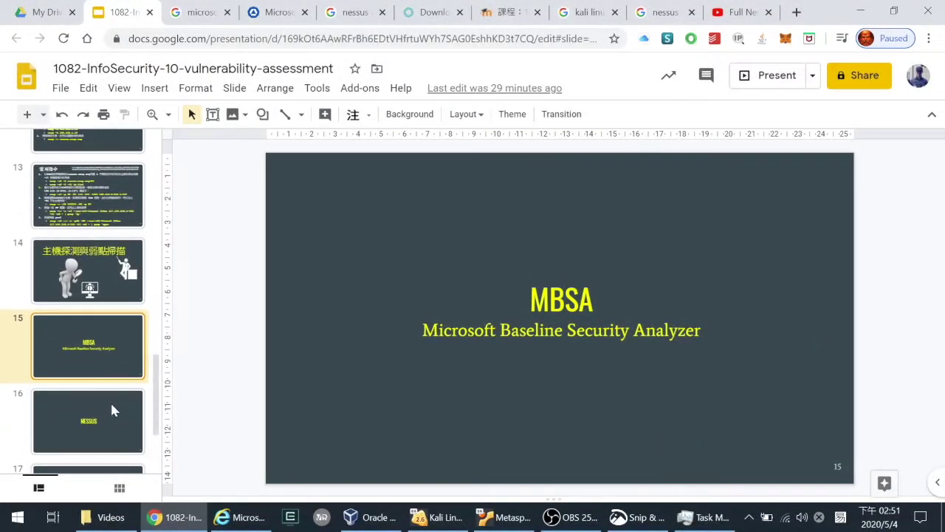
pyautogui.click(115, 412)
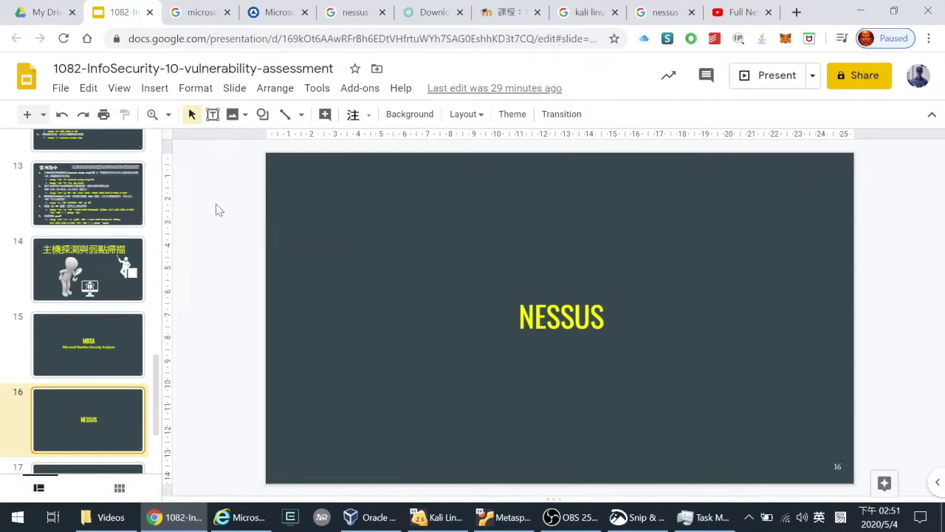
pyautogui.click(369, 519)
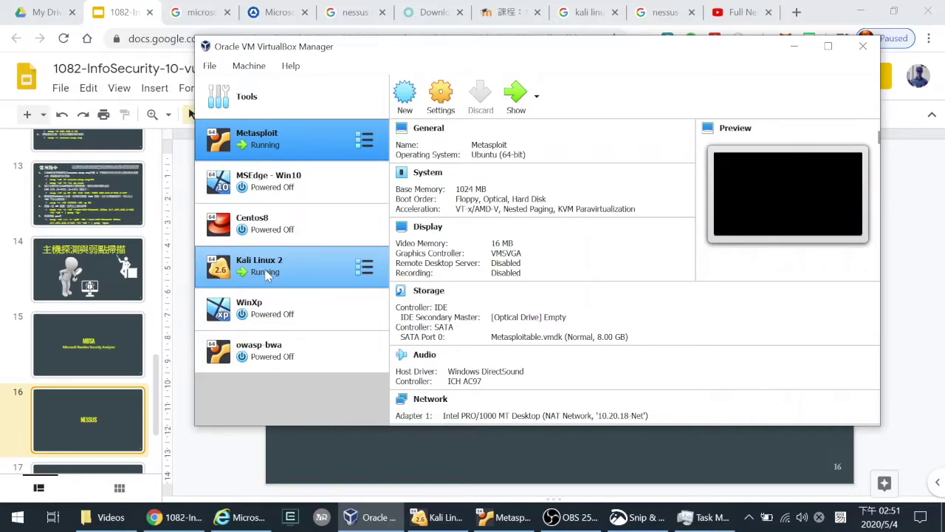
# - Check the Centos8 and Kali Linux 2 machines in VirtualBox, then return to the Slides deck
pyautogui.click(264, 225)
pyautogui.click(303, 274)
pyautogui.click(304, 223)
pyautogui.click(304, 268)
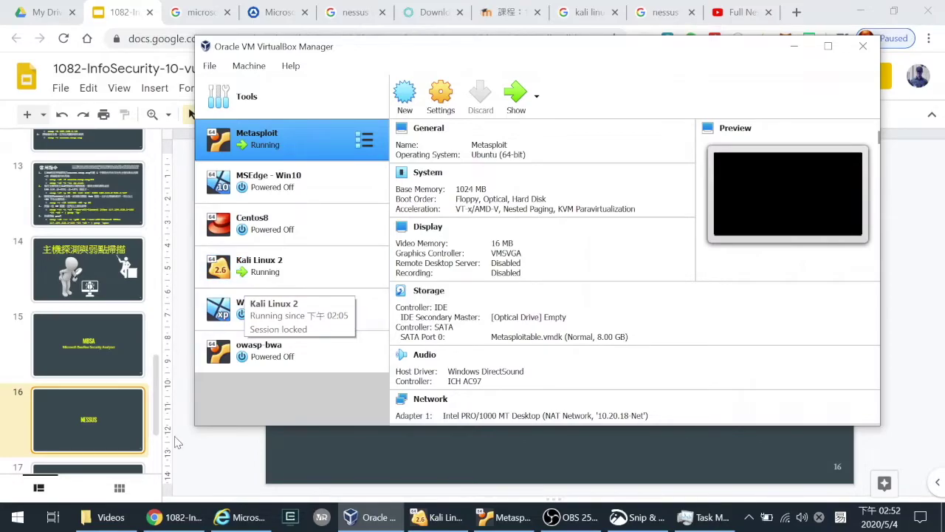
pyautogui.click(218, 448)
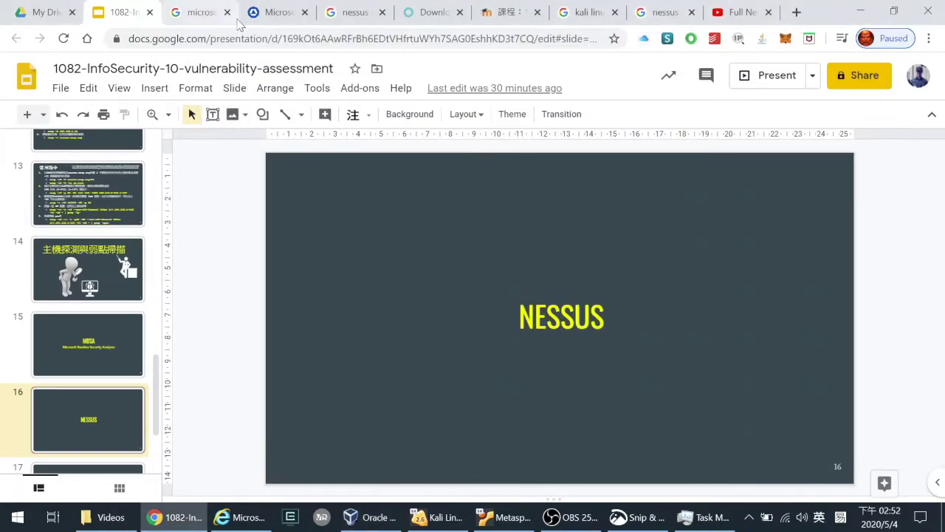
# - Switch from the nessus download search to Tenable's Nessus 8.10.0 downloads page and scroll its files
pyautogui.click(365, 12)
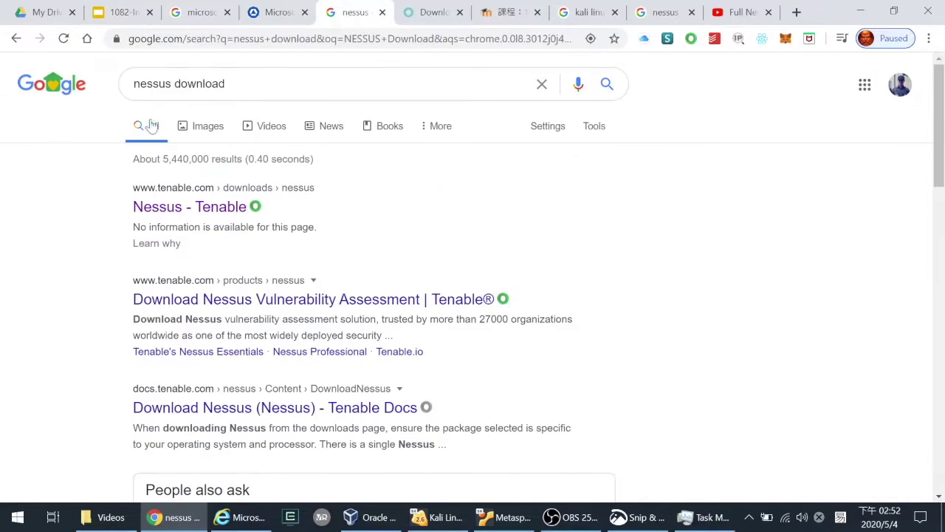
pyautogui.moveTo(229, 84); pyautogui.dragTo(115, 101)
pyautogui.click(34, 254)
pyautogui.click(427, 13)
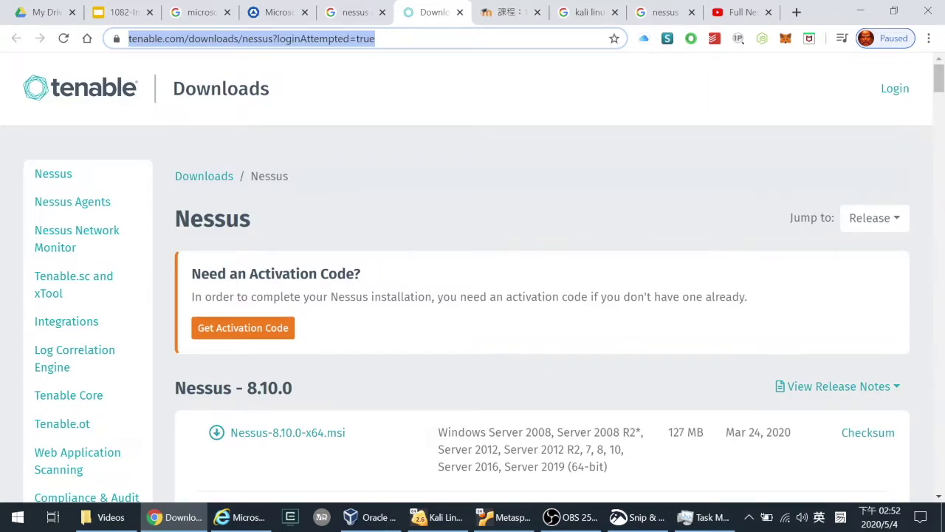
pyautogui.scroll(-1, 636, 325)
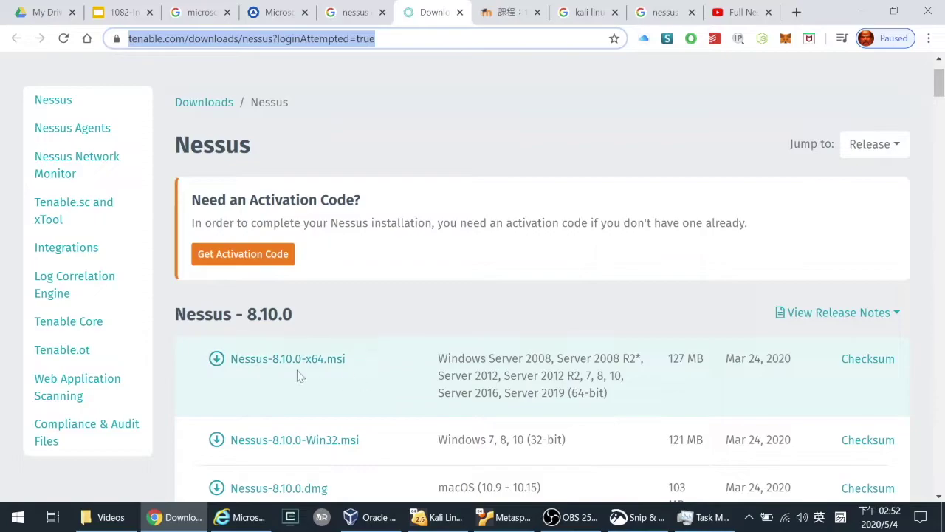
pyautogui.scroll(-2, 665, 388)
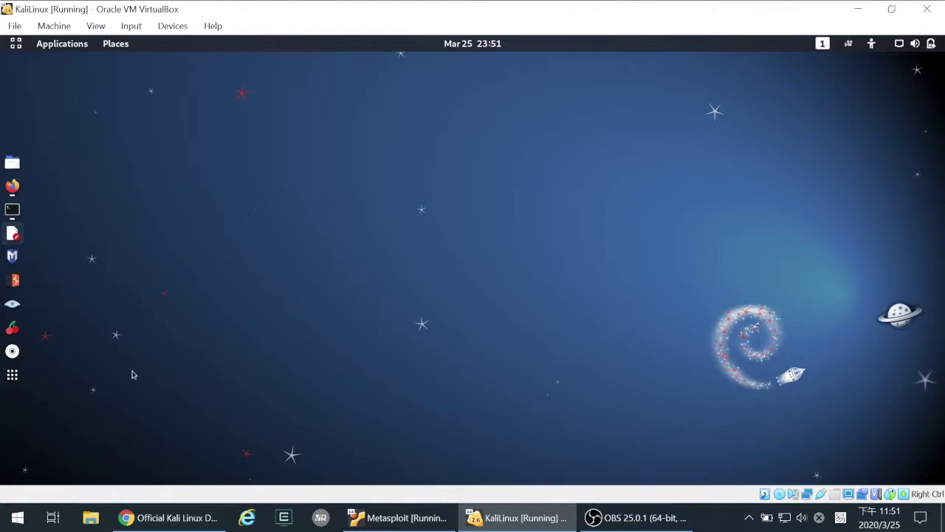
# - Run apt install open-vm-tools and net-tools in QTerminal, clear the screen, then switch to Firefox
pyautogui.click(12, 211)
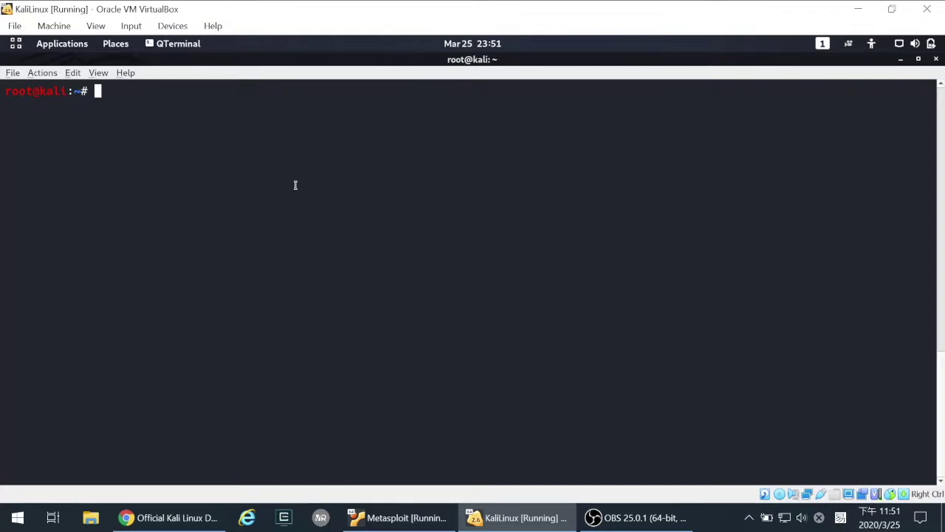
pyautogui.write('apt install open-vm-tools')
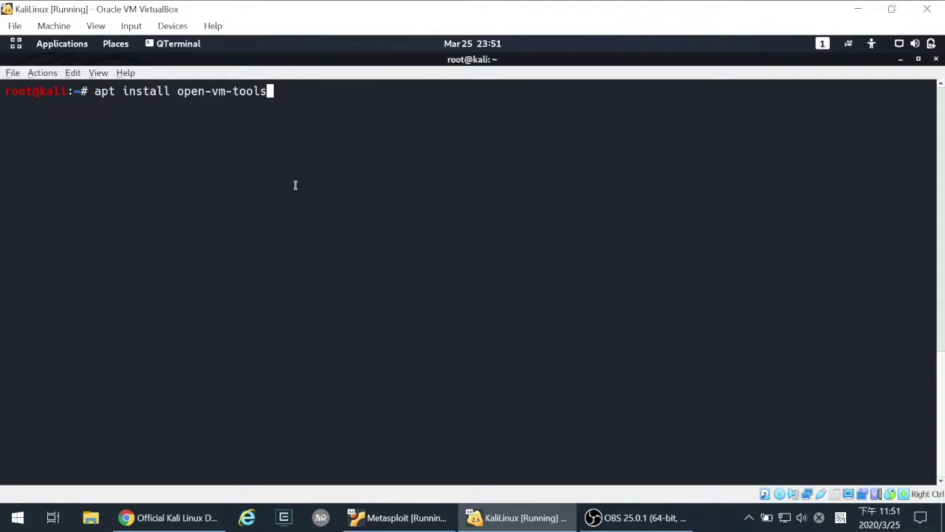
pyautogui.press('Return')
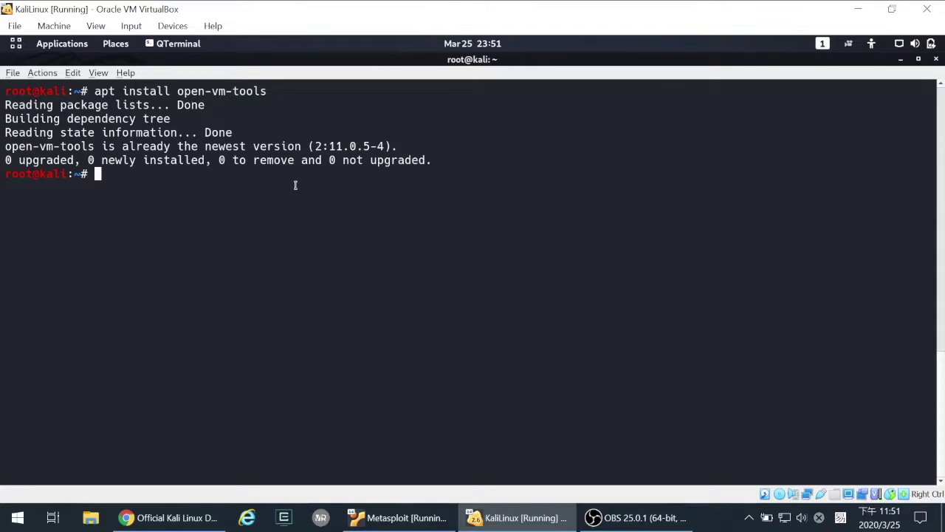
pyautogui.write('apt install net-')
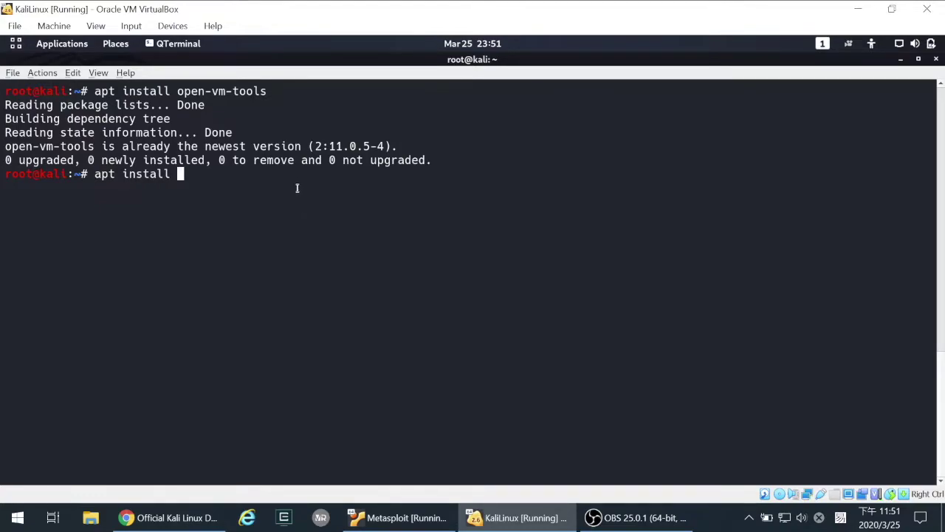
pyautogui.write('tools')
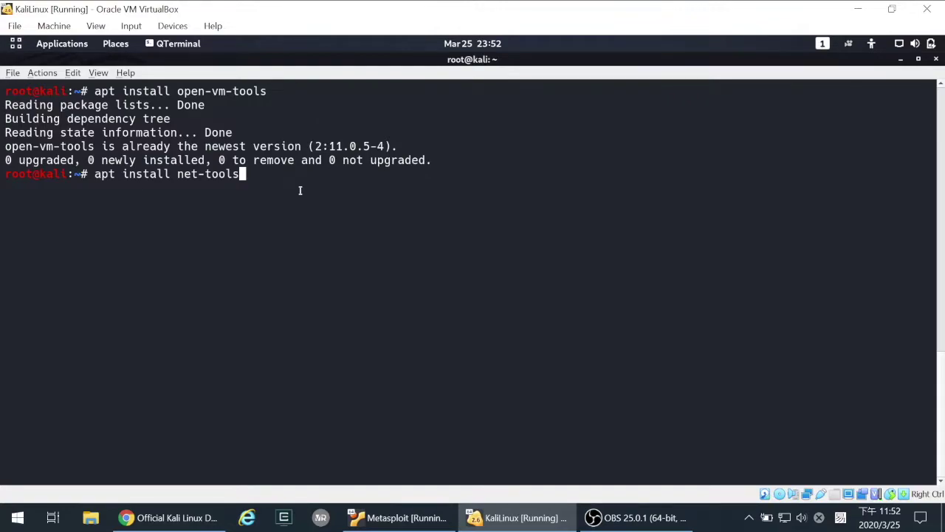
pyautogui.press('Return')
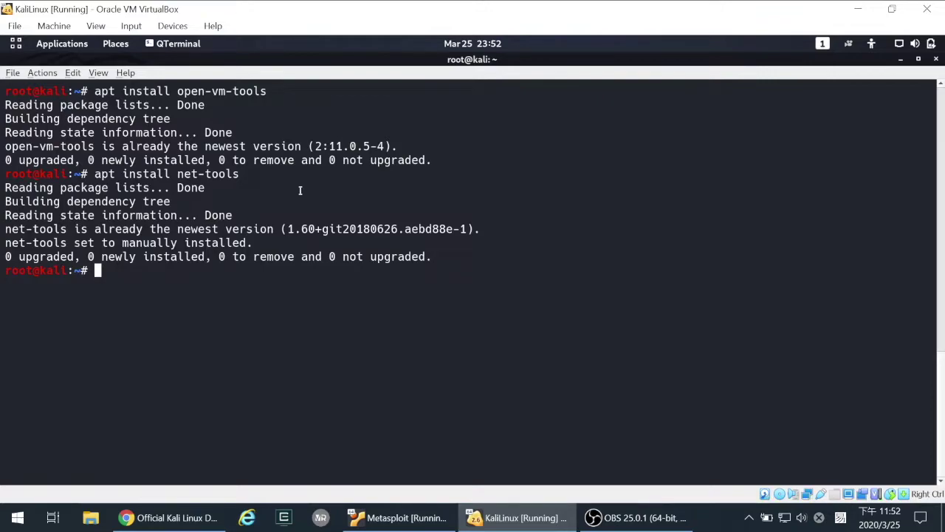
pyautogui.hotkey('ctrl', 'l')
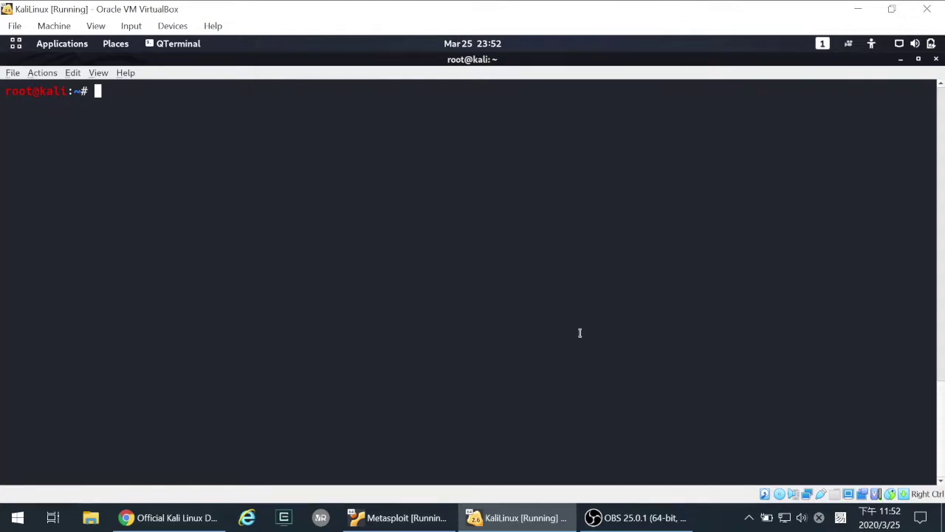
pyautogui.hotkey('alt', 'Tab')
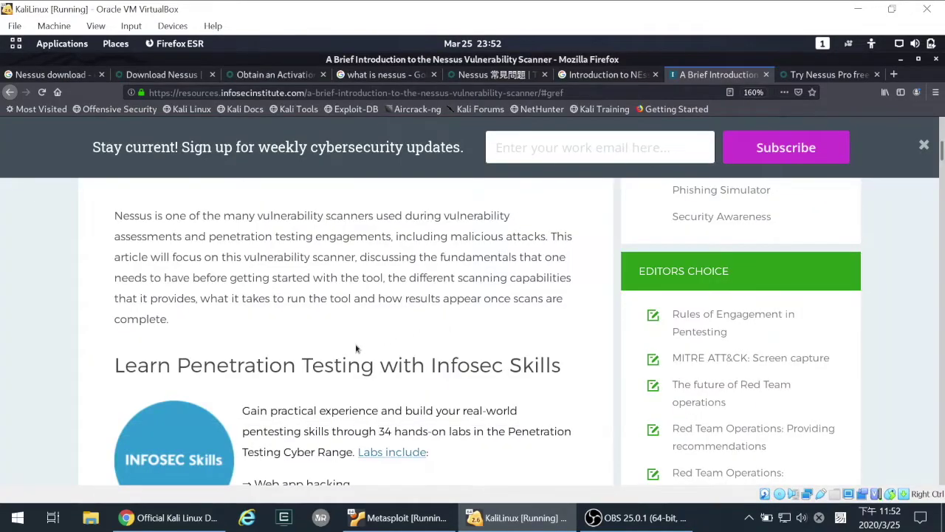
# - Scroll the Infosec Nessus article, then move to the 'Nessus 常見問題' FAQ page and scroll it
pyautogui.scroll(5, 358, 345)
pyautogui.scroll(-2, 373, 355)
pyautogui.scroll(-1, 379, 358)
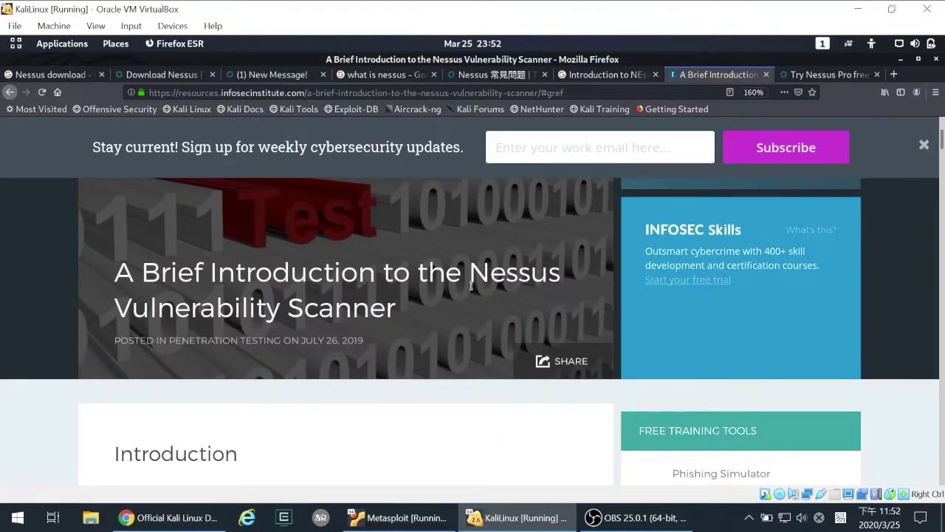
pyautogui.click(491, 76)
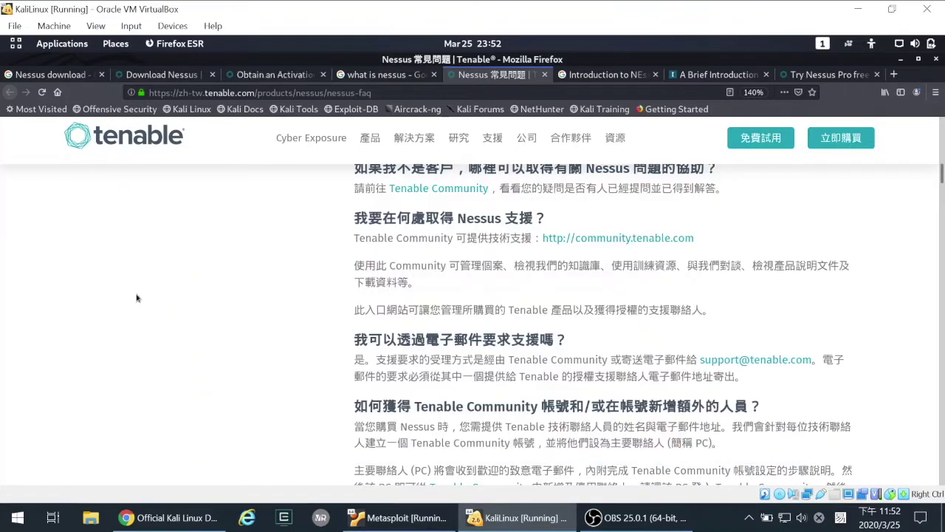
pyautogui.scroll(3, 137, 298)
pyautogui.scroll(10, 136, 298)
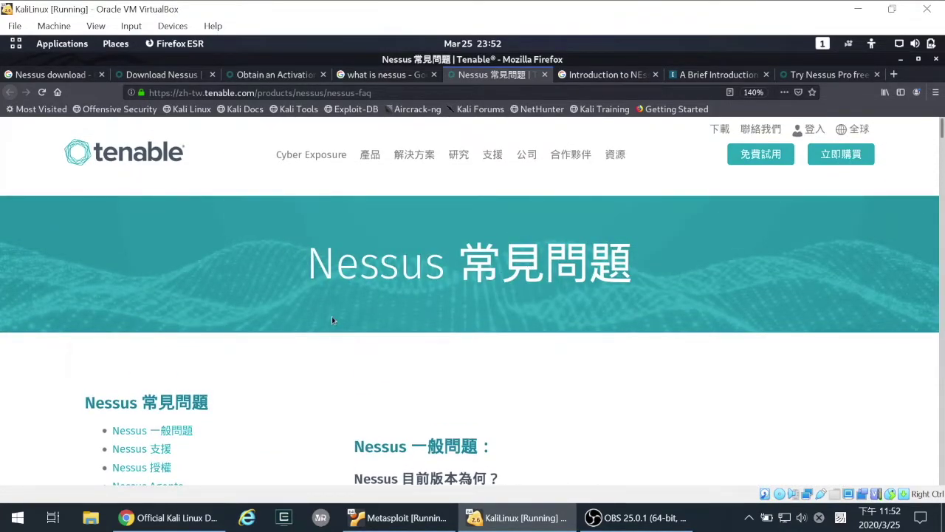
pyautogui.scroll(-1, 312, 401)
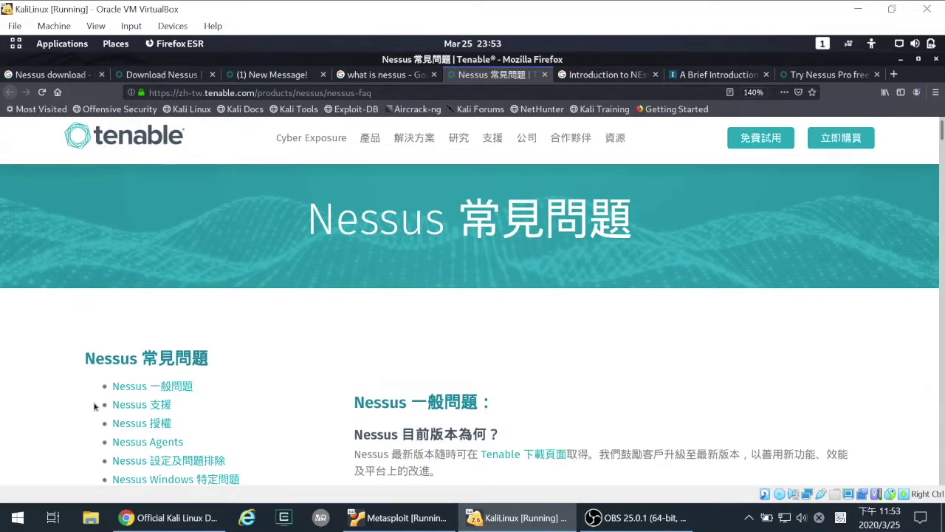
pyautogui.scroll(-1, 260, 390)
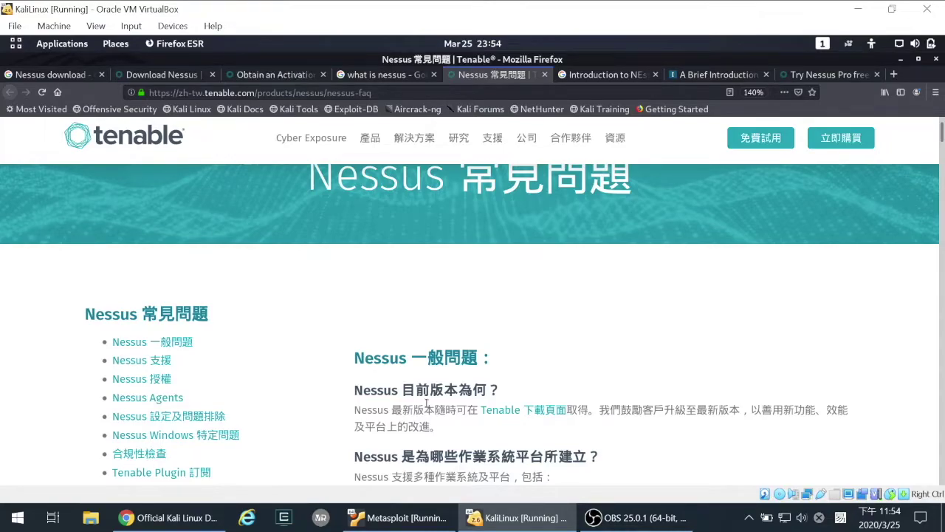
# - Read through the Nessus FAQ page, then switch to the 'Nessus download' search results
pyautogui.scroll(-3, 353, 366)
pyautogui.scroll(-3, 352, 363)
pyautogui.scroll(6, 353, 363)
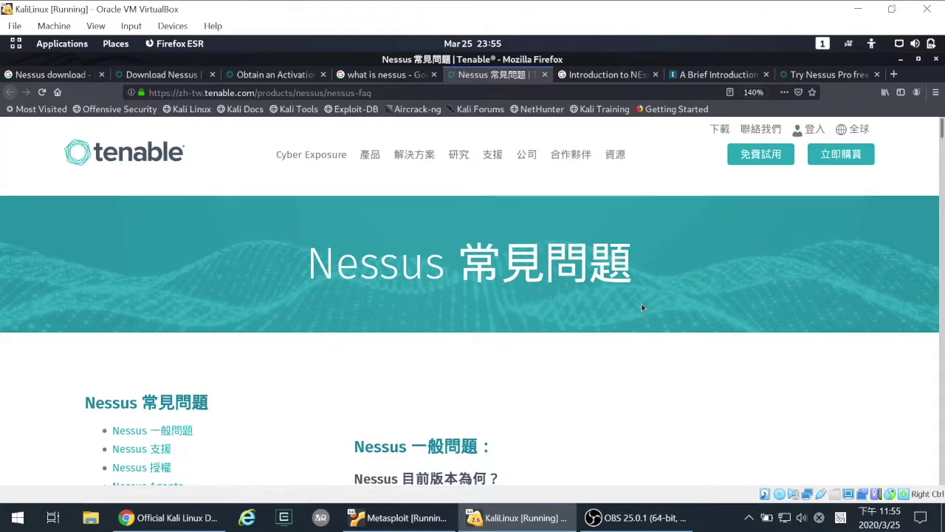
pyautogui.scroll(-5, 643, 307)
pyautogui.scroll(-2, 642, 310)
pyautogui.scroll(7, 643, 310)
pyautogui.click(59, 78)
# - Select the Nessus download search text on the Google results page
pyautogui.scroll(5, 192, 180)
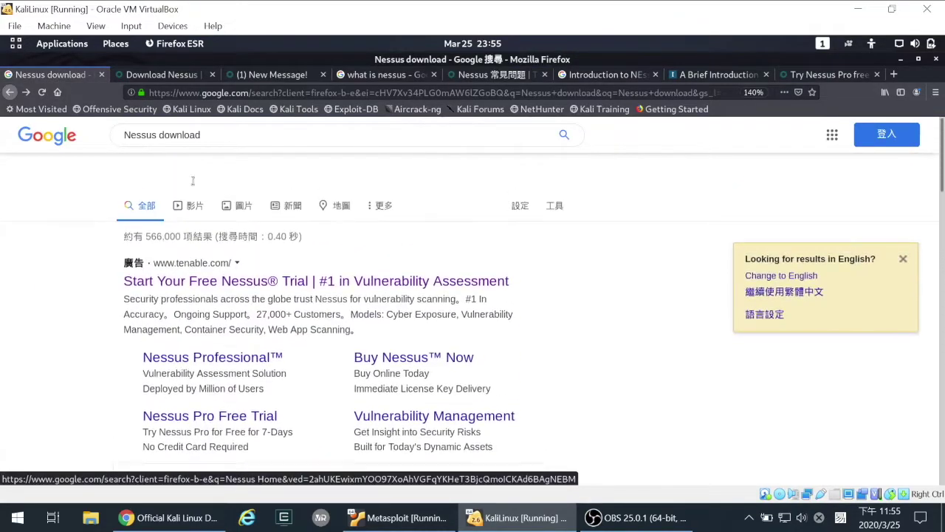
pyautogui.click(241, 172)
pyautogui.moveTo(241, 171); pyautogui.dragTo(406, 202)
pyautogui.scroll(2, 407, 202)
pyautogui.scroll(-2, 417, 189)
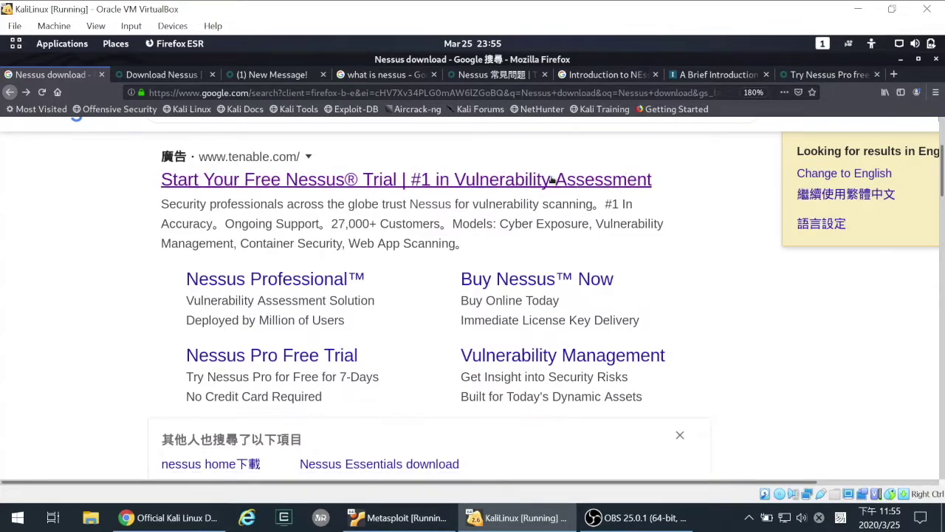
# - Scroll the Nessus 8.10.0 downloads list to the debian6_amd64.deb entry, then minimize Firefox
pyautogui.click(162, 74)
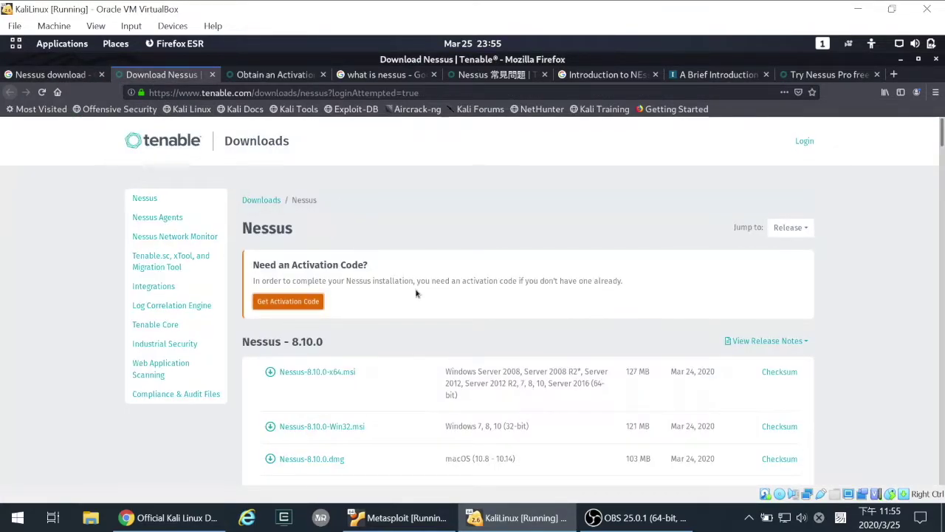
pyautogui.scroll(-1, 417, 291)
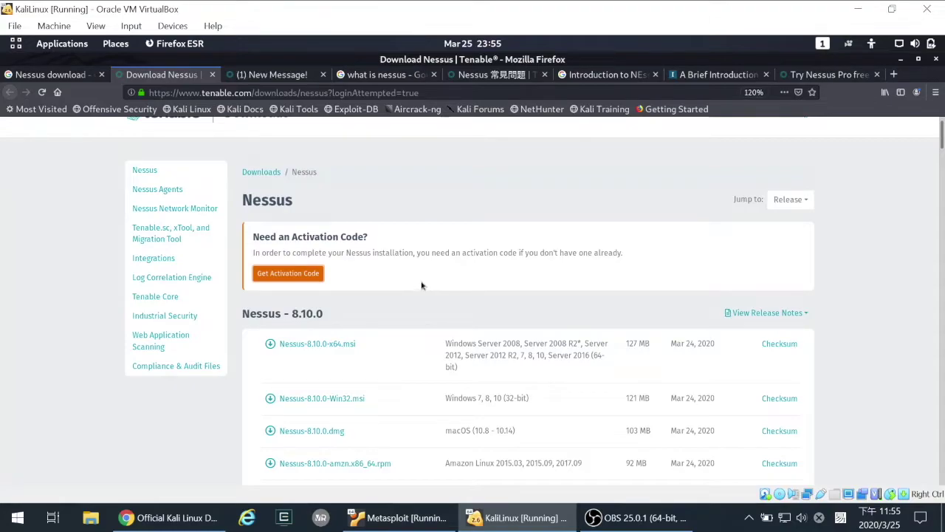
pyautogui.scroll(3, 414, 282)
pyautogui.scroll(-5, 403, 281)
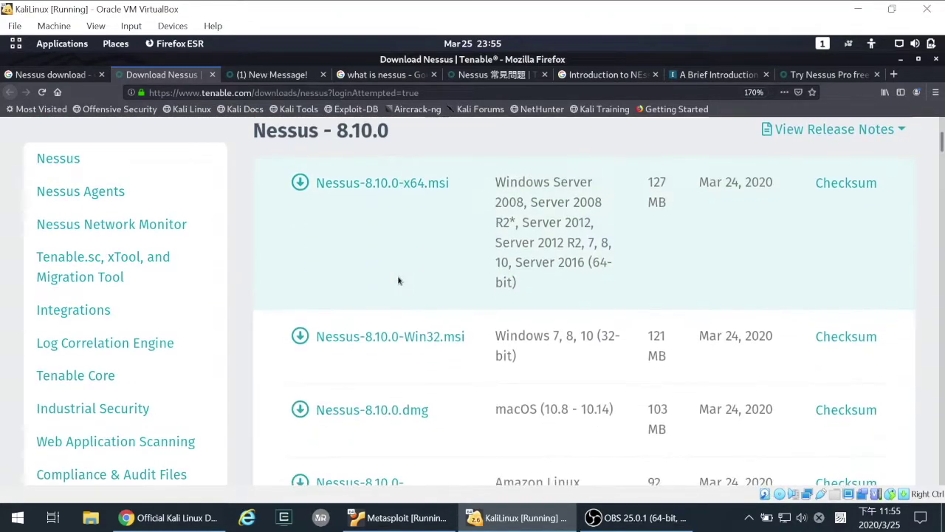
pyautogui.scroll(-4, 398, 280)
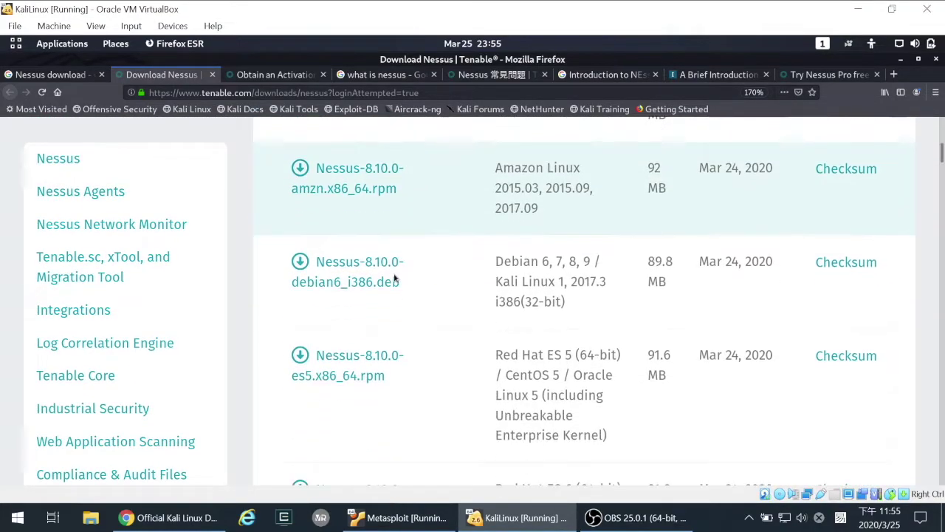
pyautogui.scroll(-1, 395, 279)
pyautogui.scroll(-2, 444, 359)
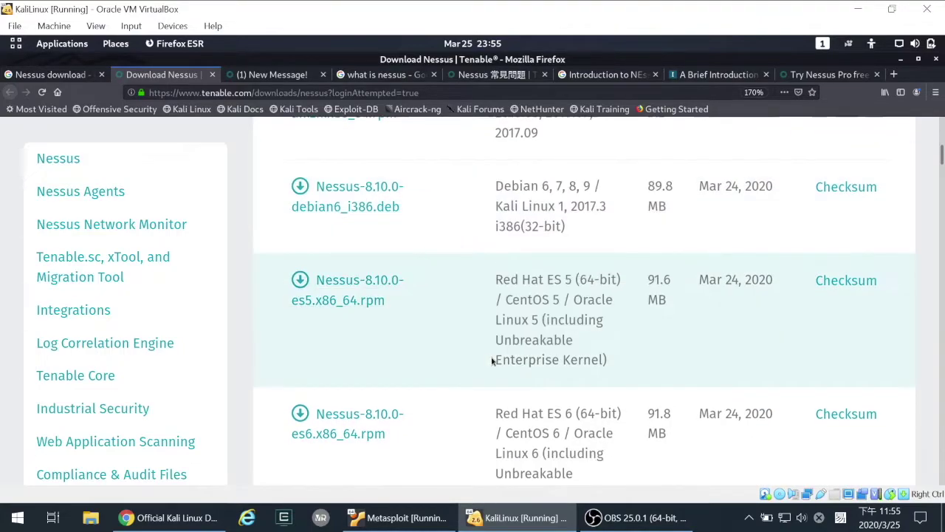
pyautogui.scroll(-1, 490, 360)
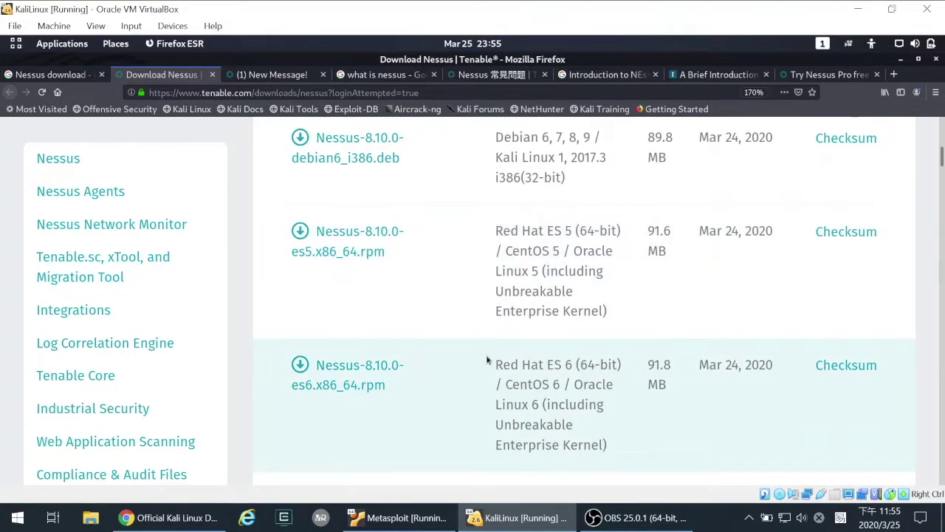
pyautogui.scroll(-2, 488, 360)
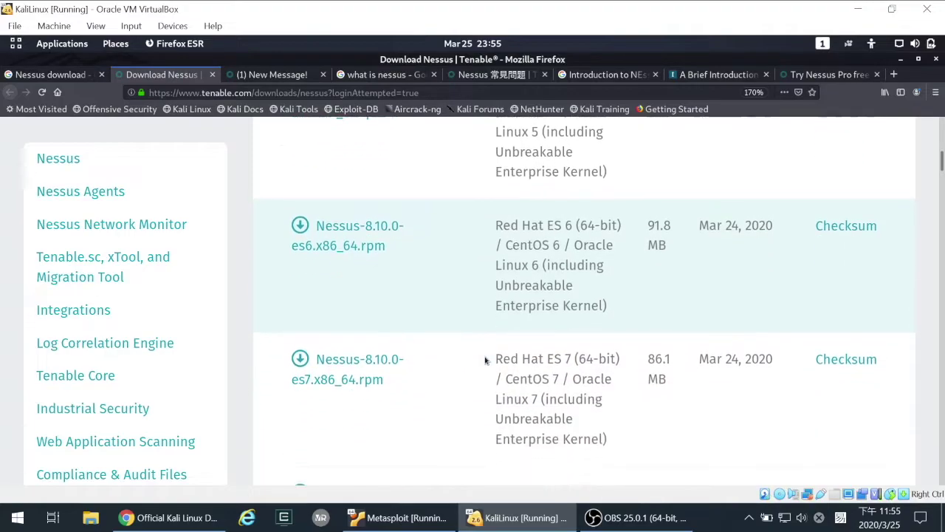
pyautogui.scroll(-2, 486, 360)
pyautogui.scroll(-1, 483, 362)
pyautogui.scroll(-1, 483, 363)
pyautogui.scroll(-2, 482, 363)
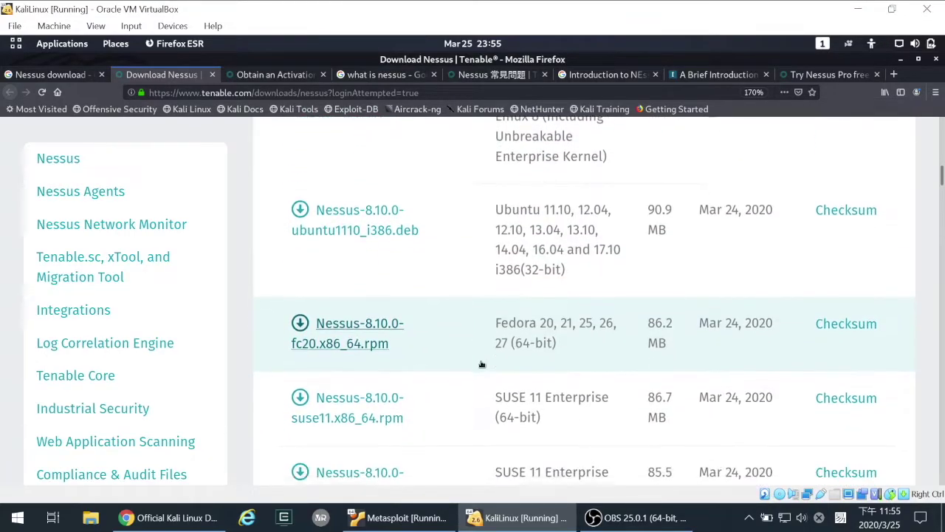
pyautogui.scroll(-2, 482, 364)
pyautogui.scroll(-2, 480, 365)
pyautogui.scroll(-1, 480, 365)
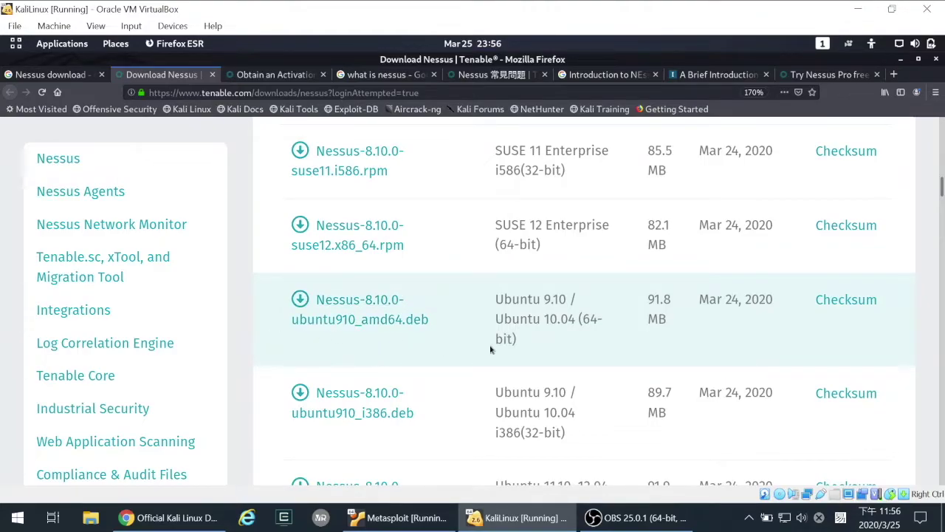
pyautogui.scroll(-6, 490, 348)
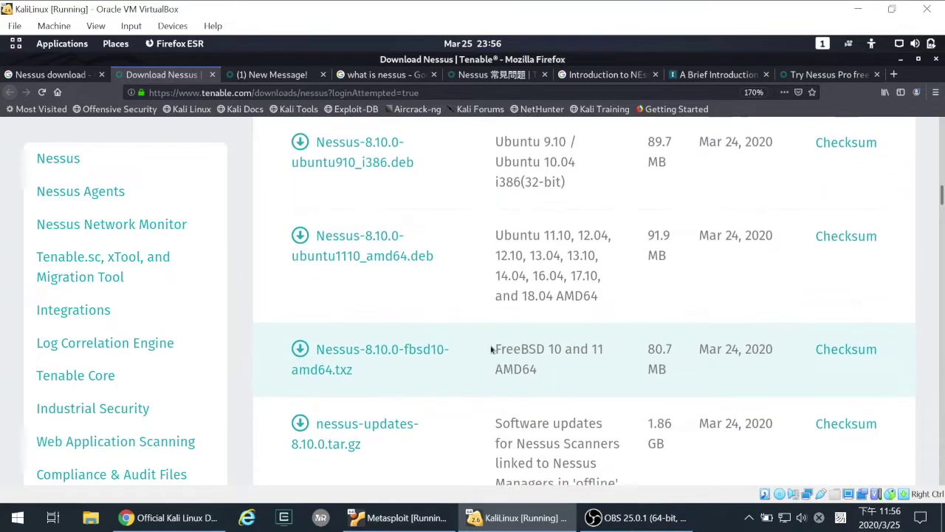
pyautogui.scroll(-10, 490, 349)
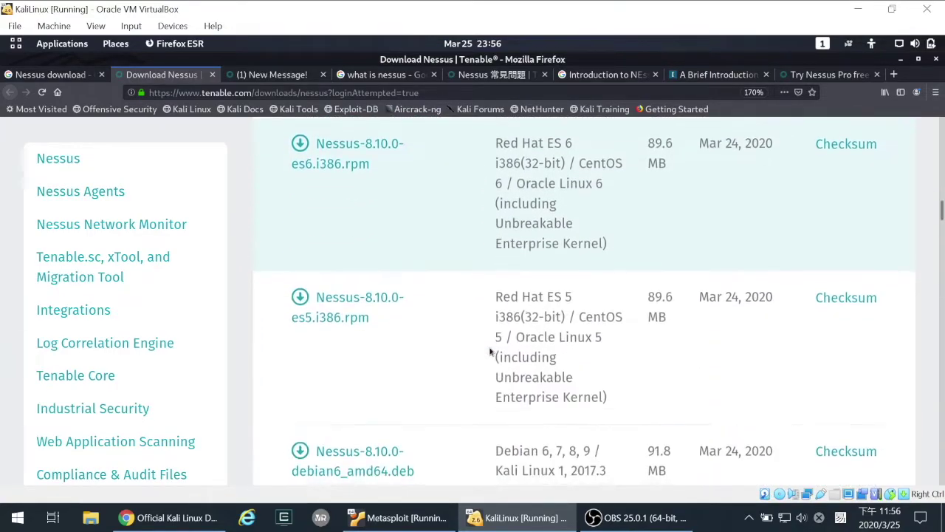
pyautogui.scroll(-5, 490, 352)
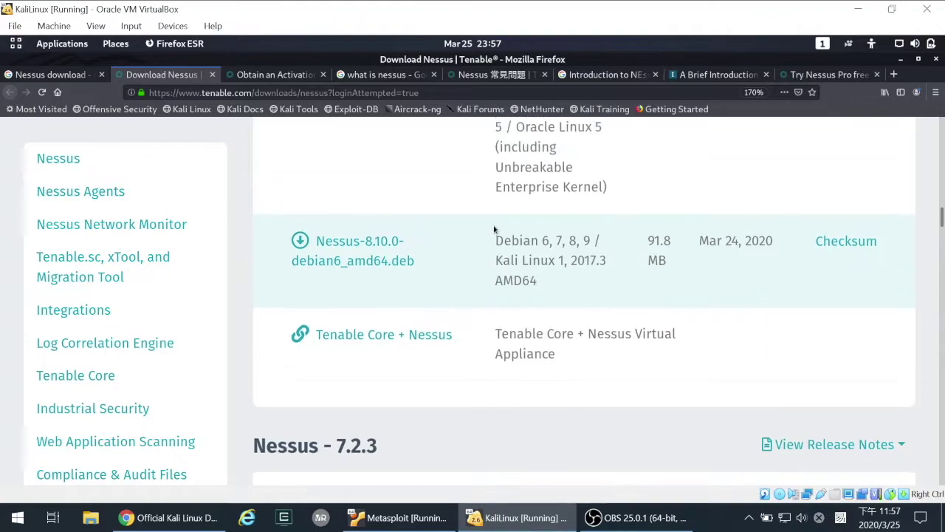
pyautogui.scroll(2, 494, 228)
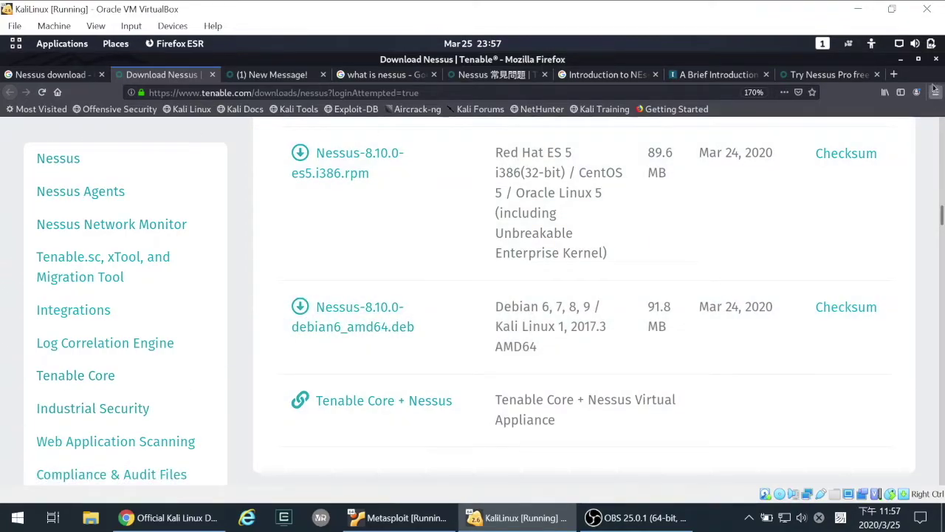
pyautogui.click(901, 59)
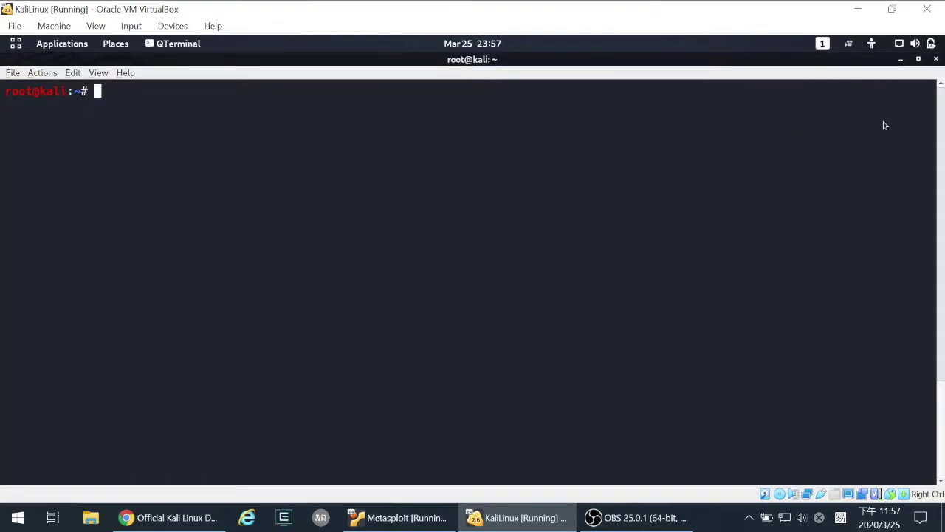
# - Restore the terminal window and list ~/Downloads with cd Downloads/ and ls -l
pyautogui.moveTo(545, 68); pyautogui.dragTo(627, 156)
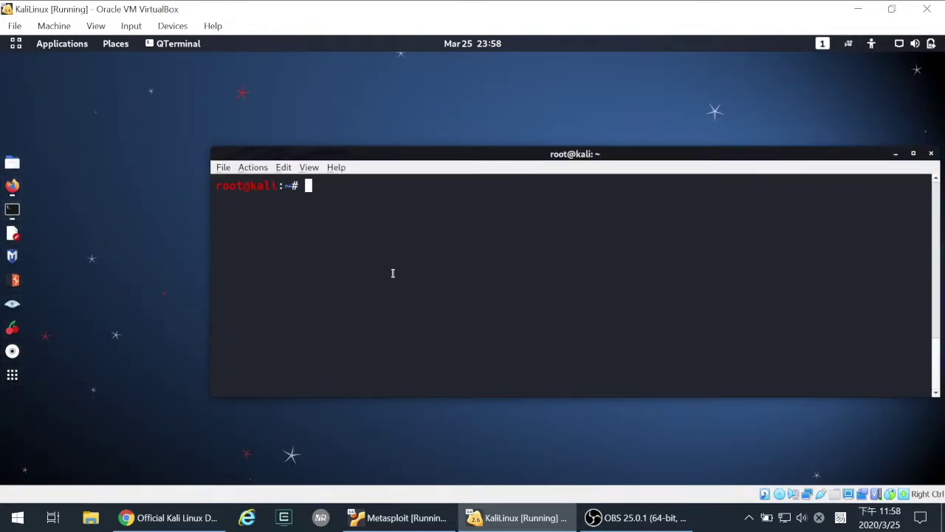
pyautogui.write('cd Dow')
pyautogui.press('Tab')
pyautogui.press('Return')
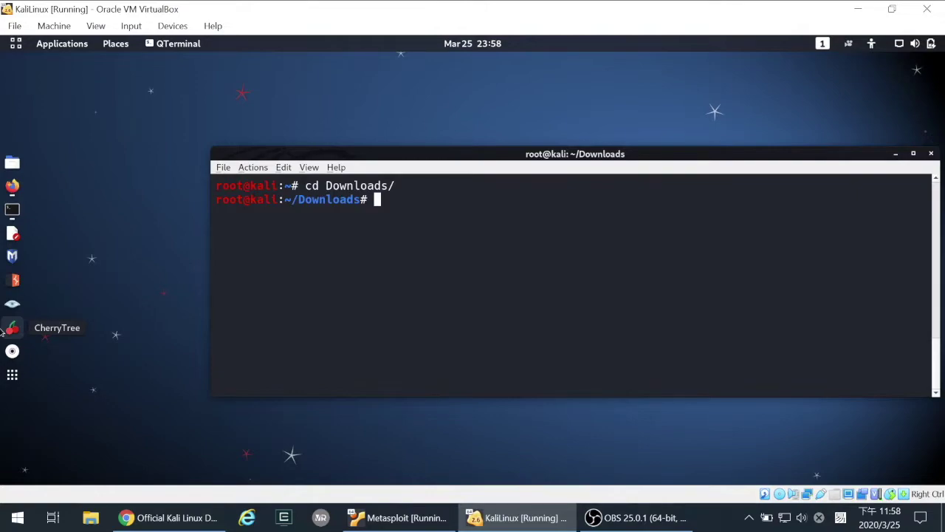
pyautogui.write('ls -l')
pyautogui.press('Return')
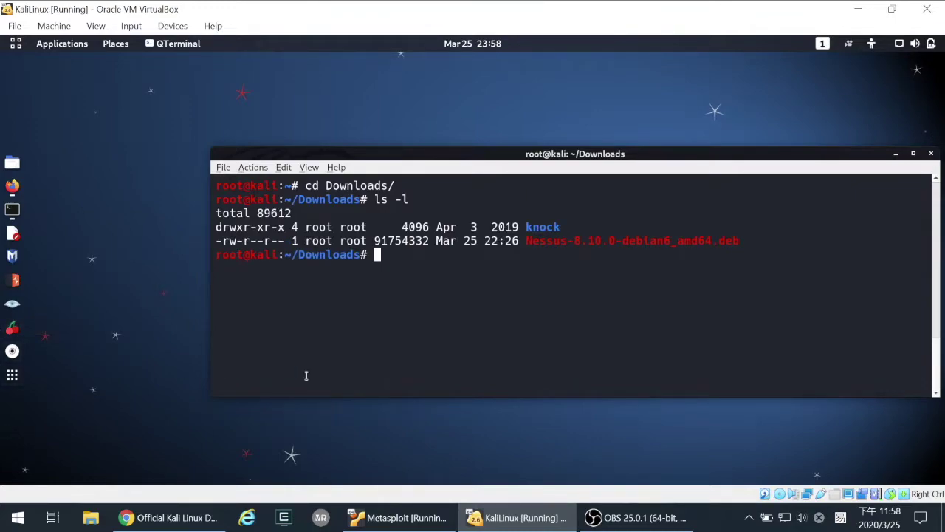
# - Highlight the Nessus-8.10.0-debian6_amd64.deb file name, then bring Firefox back up
pyautogui.moveTo(525, 244); pyautogui.dragTo(746, 242)
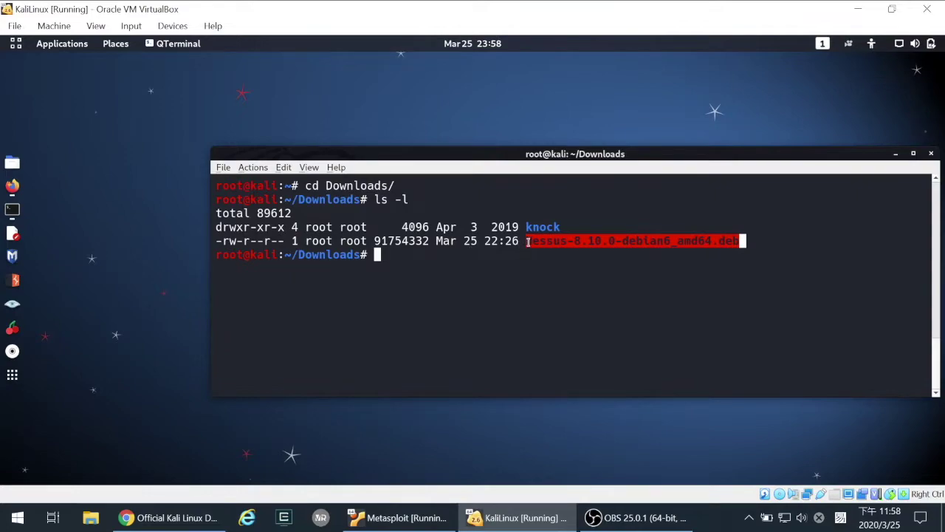
pyautogui.moveTo(527, 244); pyautogui.dragTo(740, 243)
pyautogui.click(742, 250)
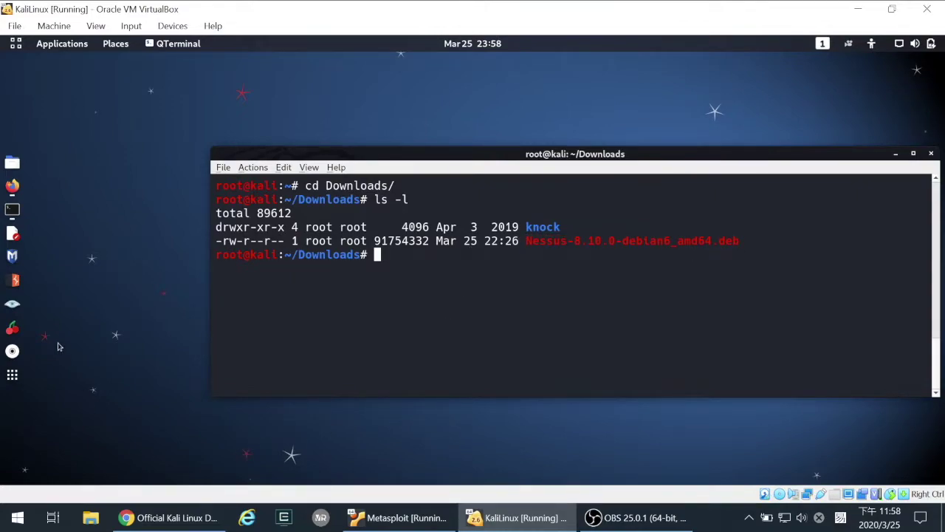
pyautogui.click(11, 186)
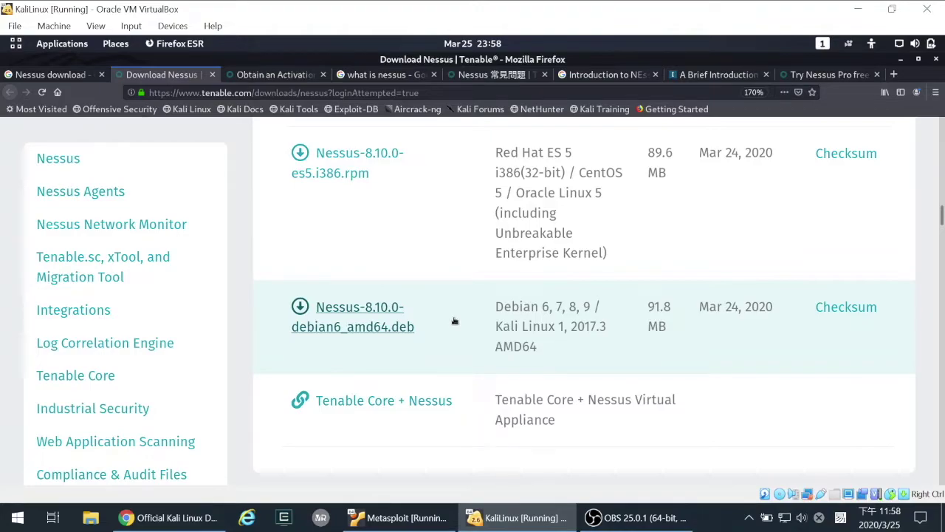
# - Install Nessus-8.10.0-debian6_amd64.deb with dpkg -i in QTerminal, then return to Firefox
pyautogui.hotkey('alt', 'Tab')
pyautogui.write('dpkg -i N')
pyautogui.press('Tab')
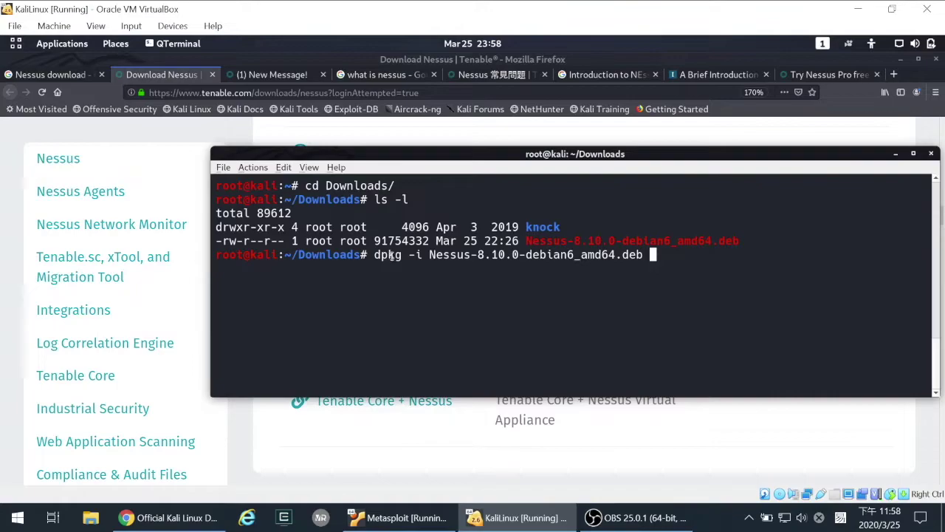
pyautogui.moveTo(408, 255); pyautogui.dragTo(421, 254)
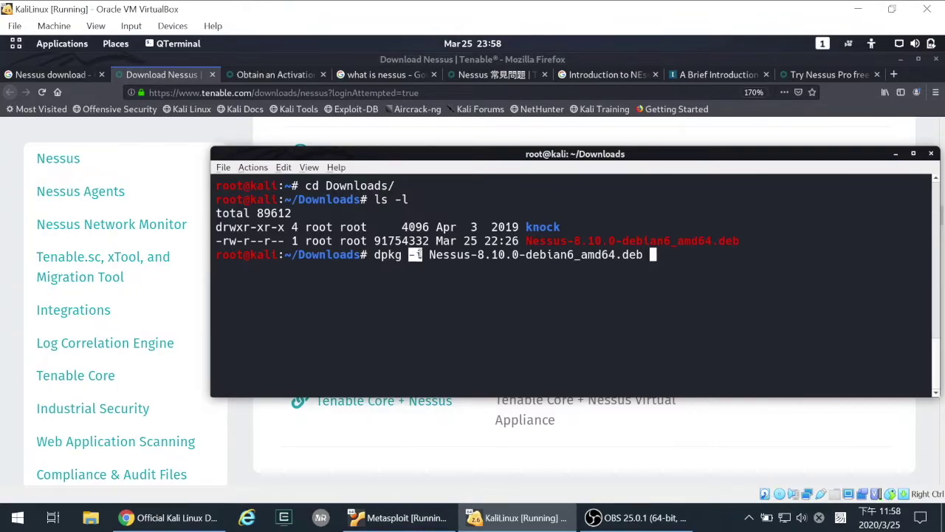
pyautogui.click(421, 280)
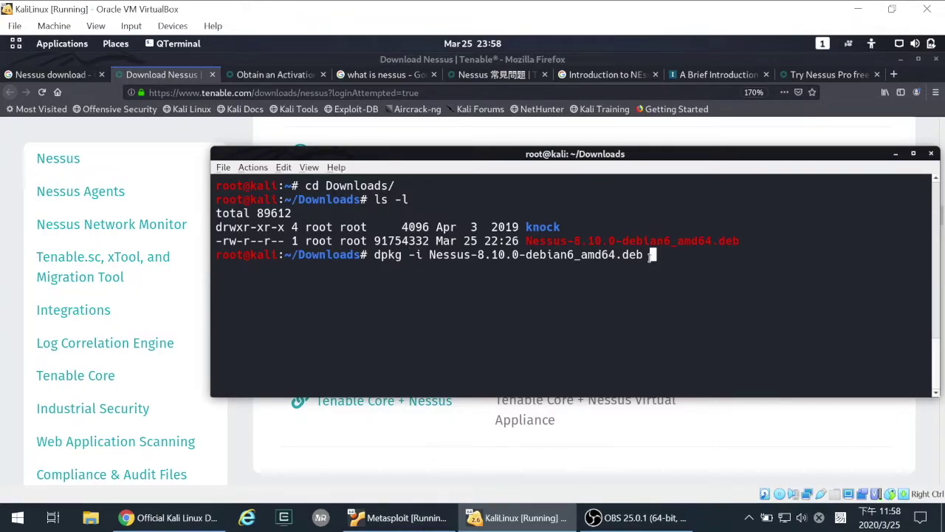
pyautogui.press('Return')
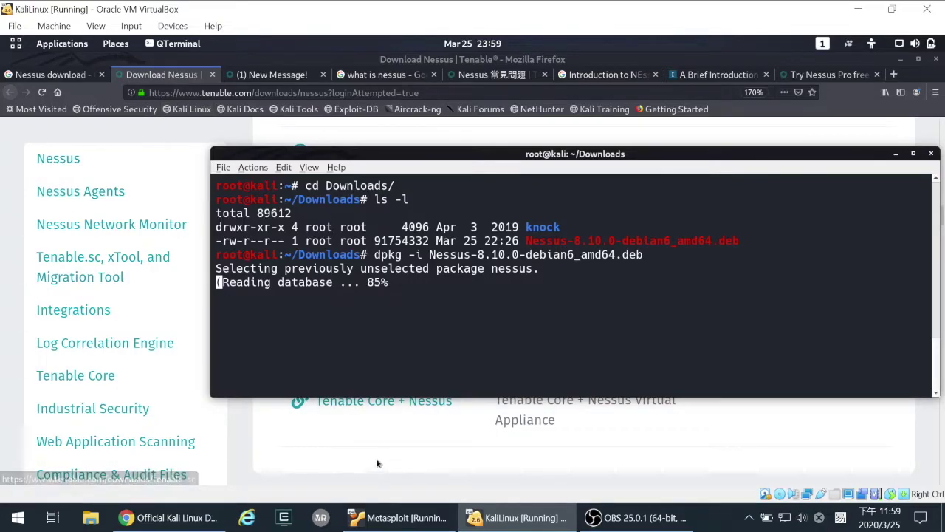
pyautogui.click(330, 467)
# - Compare the Professional and Essentials plan features, highlighting high-speed assessment and Tenable Community support
pyautogui.scroll(15, 343, 336)
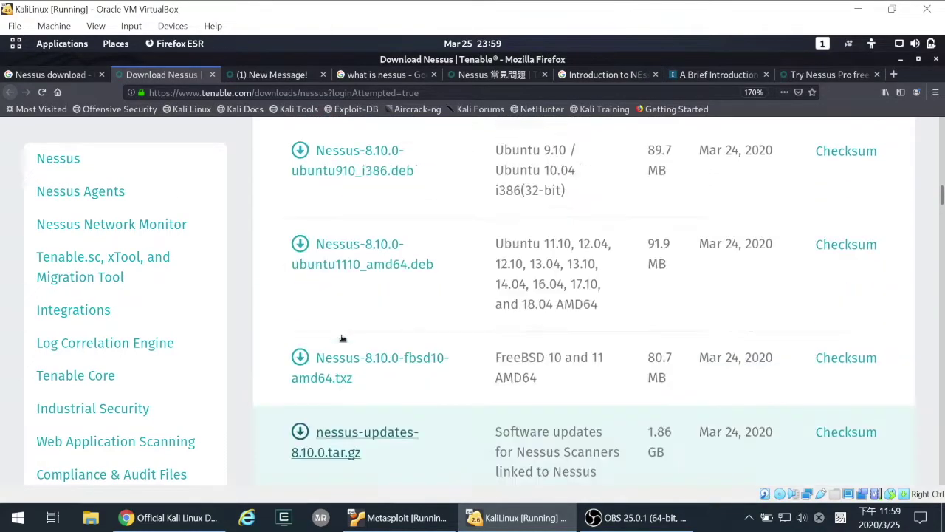
pyautogui.scroll(10, 342, 338)
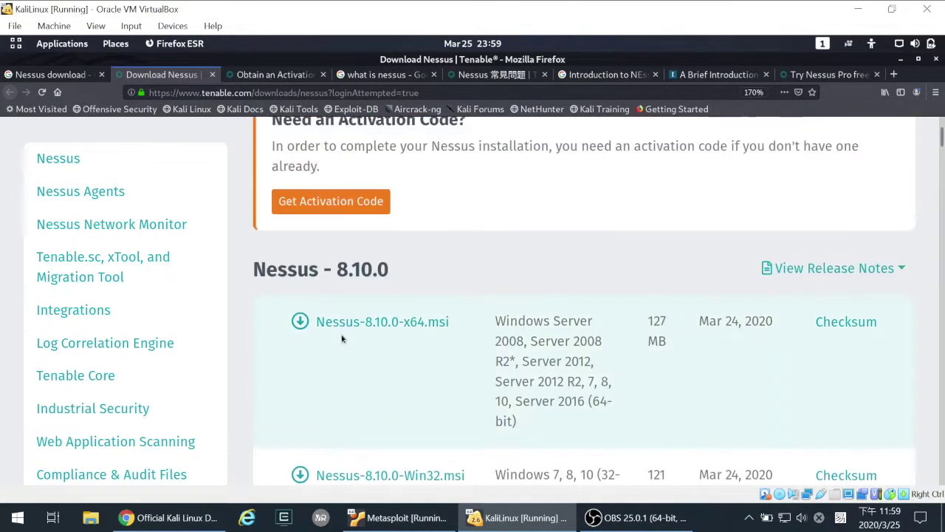
pyautogui.scroll(-2, 298, 402)
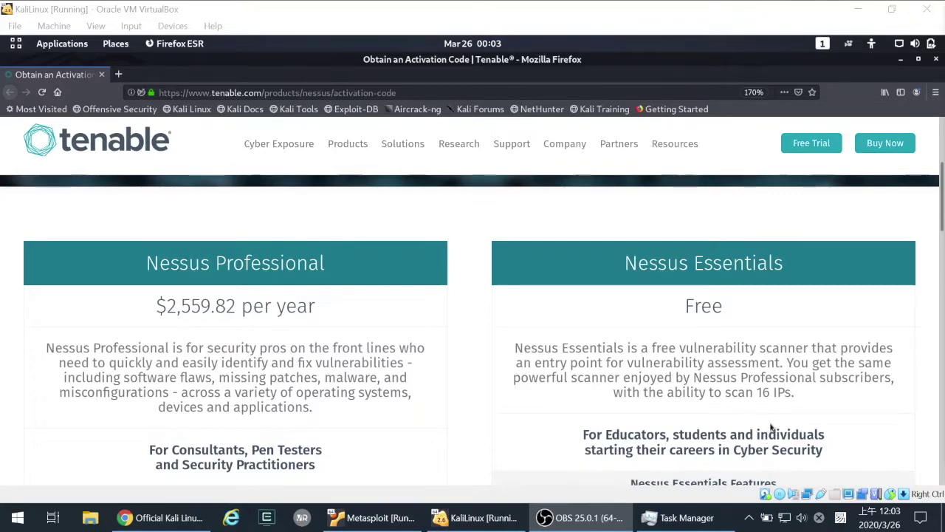
pyautogui.click(812, 425)
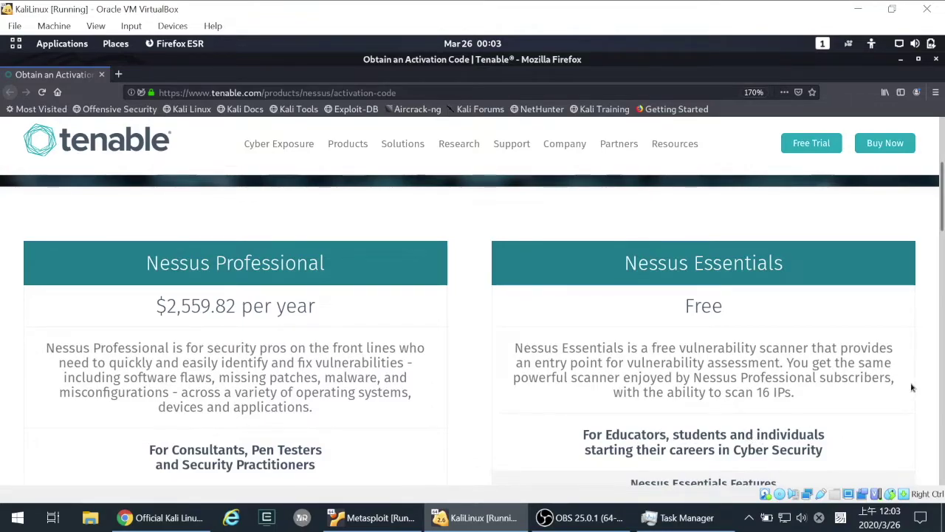
pyautogui.scroll(-10, 913, 388)
pyautogui.scroll(3, 776, 325)
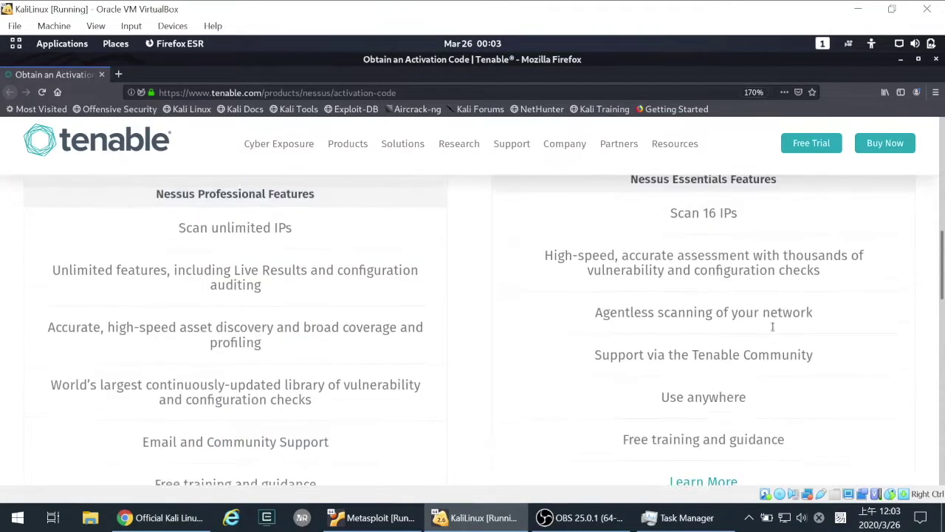
pyautogui.scroll(-1, 787, 325)
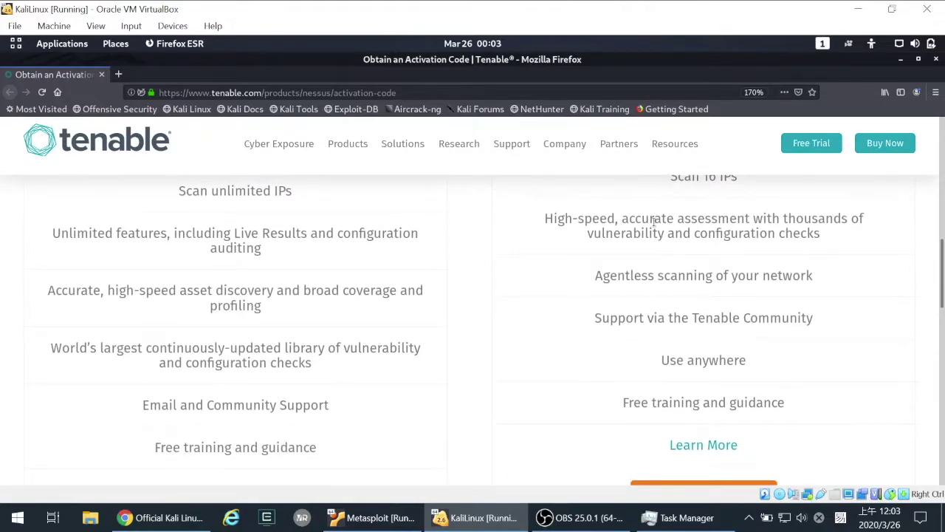
pyautogui.scroll(2, 654, 221)
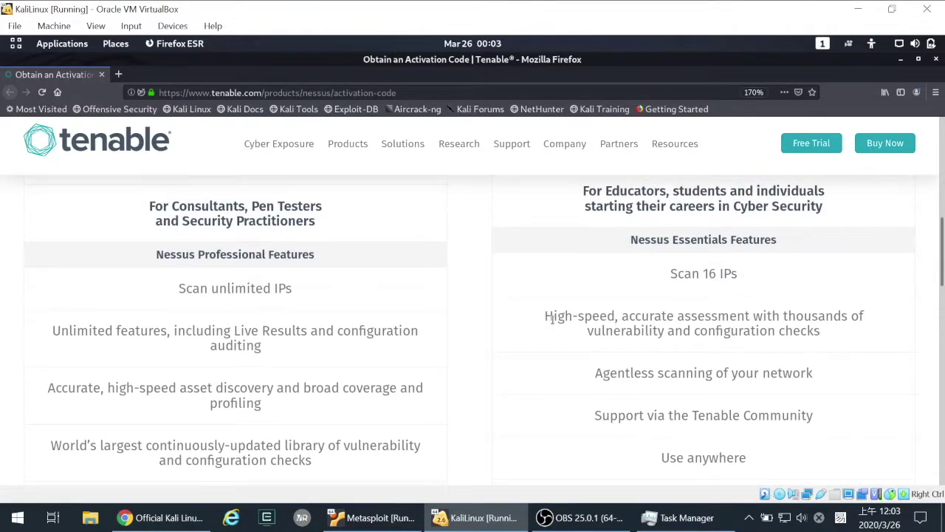
pyautogui.moveTo(551, 319); pyautogui.dragTo(783, 317)
pyautogui.click(610, 385)
pyautogui.moveTo(597, 415); pyautogui.dragTo(835, 413)
pyautogui.click(831, 410)
# - Open the Nessus Essentials registration form via Register Now and start on the first name field
pyautogui.scroll(-1, 825, 406)
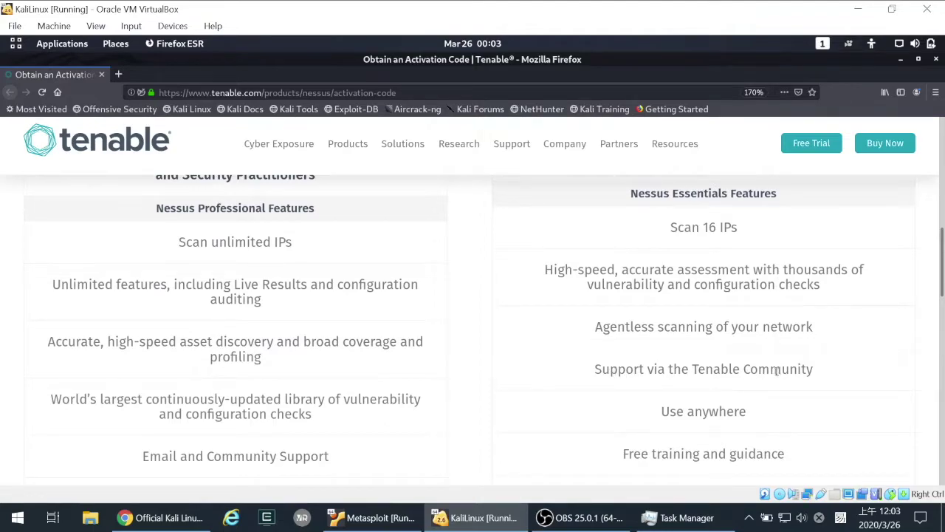
pyautogui.scroll(-2, 776, 372)
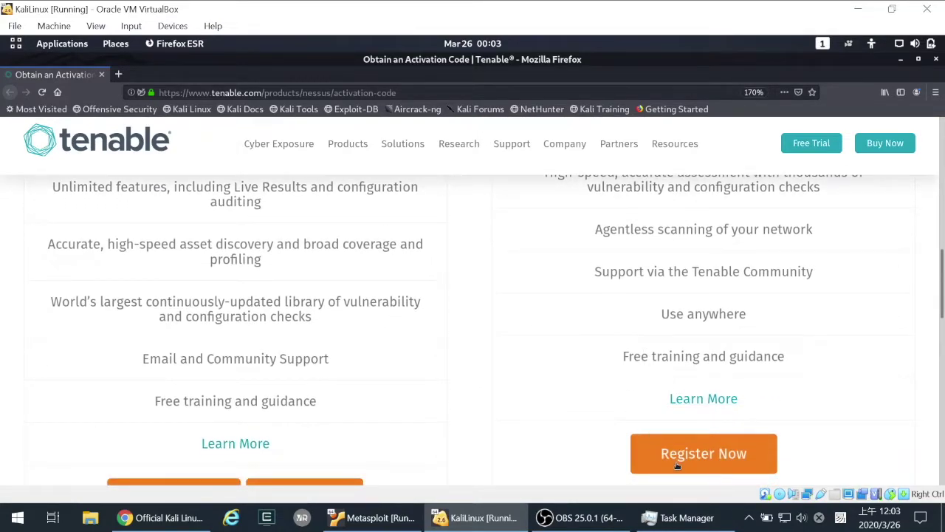
pyautogui.click(707, 456)
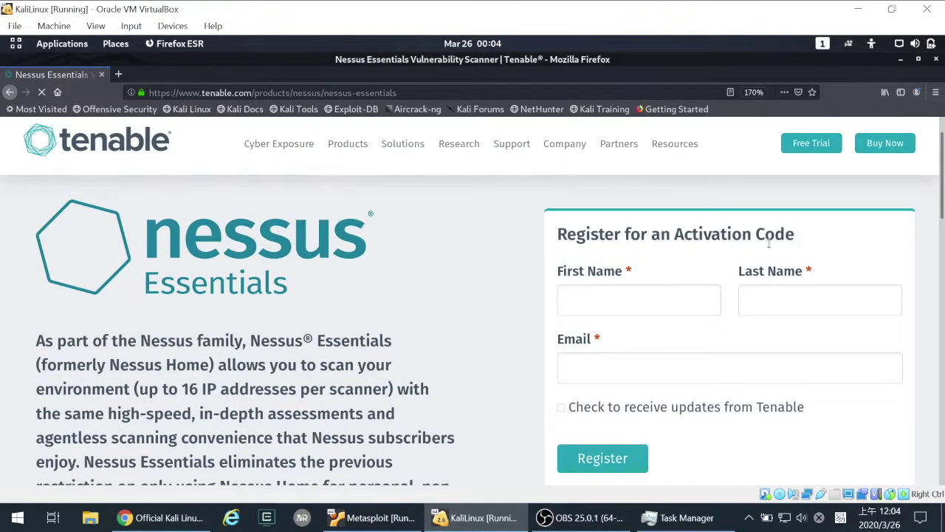
pyautogui.click(566, 300)
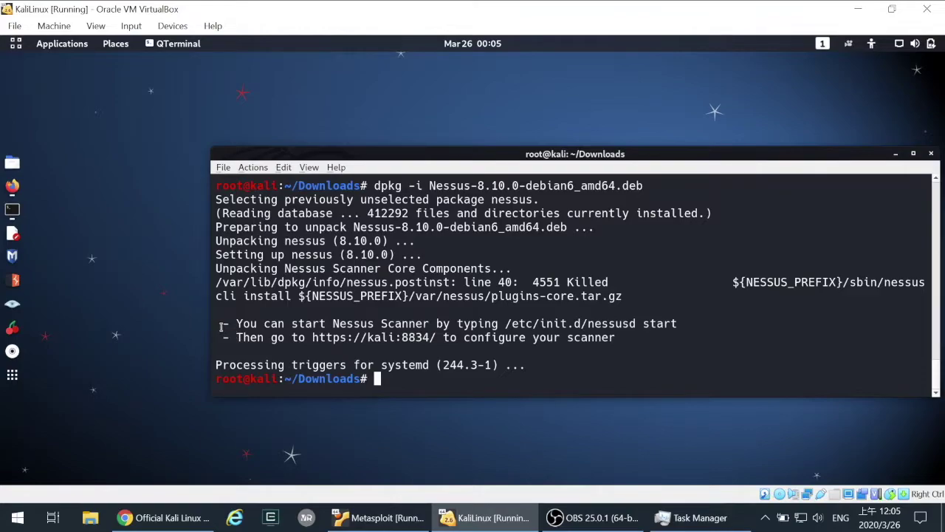
# - Copy the /etc/init.d/nessusd start command from the install output
pyautogui.moveTo(225, 323); pyautogui.dragTo(685, 332)
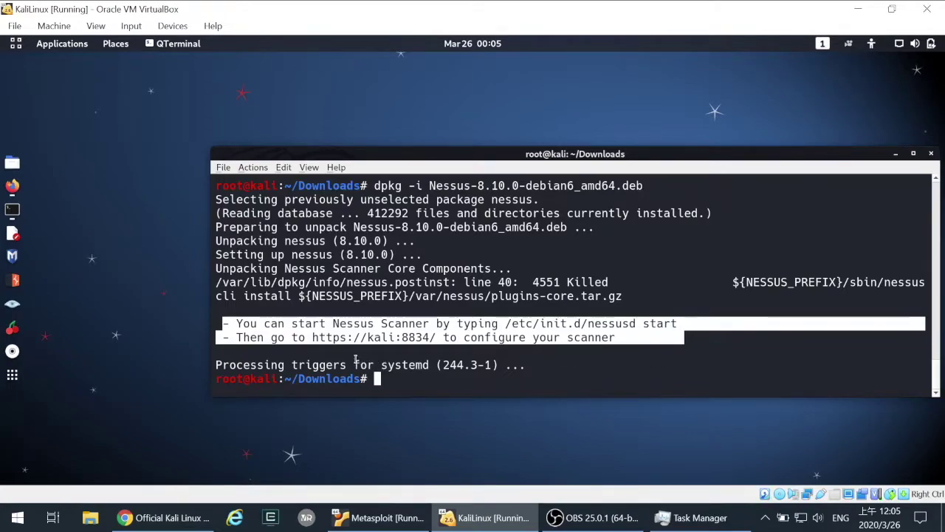
pyautogui.click(322, 340)
pyautogui.moveTo(313, 337); pyautogui.dragTo(436, 338)
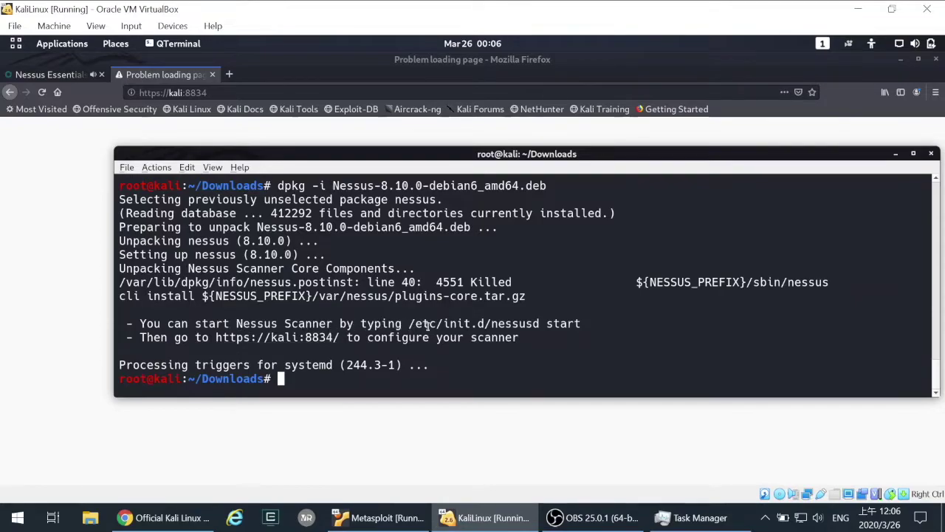
pyautogui.moveTo(411, 325); pyautogui.dragTo(561, 324)
pyautogui.click(549, 330)
pyautogui.moveTo(409, 324); pyautogui.dragTo(581, 320)
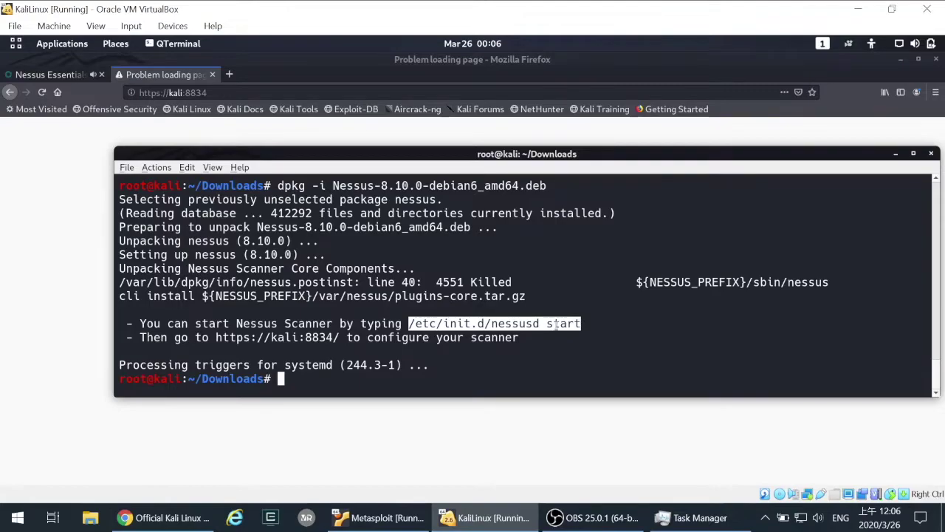
pyautogui.rightClick(556, 325)
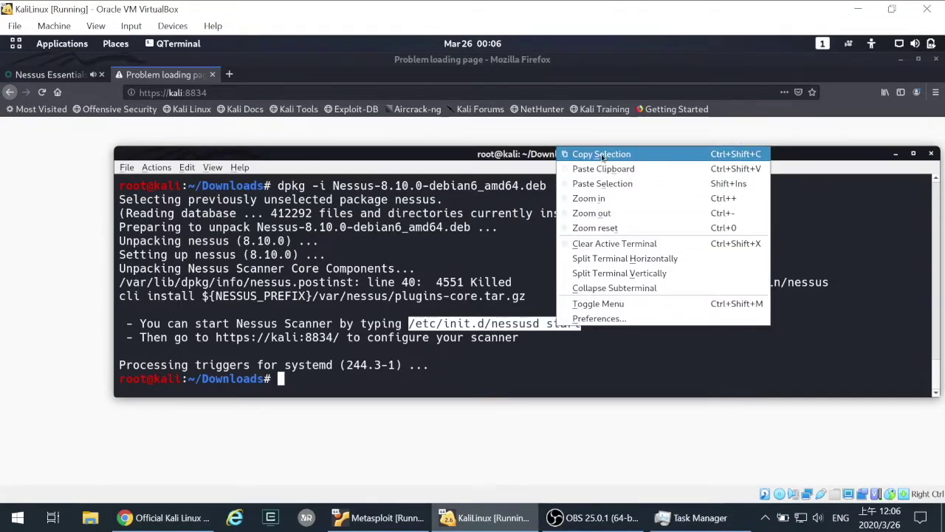
pyautogui.click(602, 155)
# - Run /etc/init.d/nessusd start to start Nessus, then return to Firefox's kali:8834 address
pyautogui.hotkey('ctrl', 'c')
pyautogui.write('/etc/init.d/')
pyautogui.press('BackSpace')
pyautogui.write('.d/nessusd start')
pyautogui.press('Return')
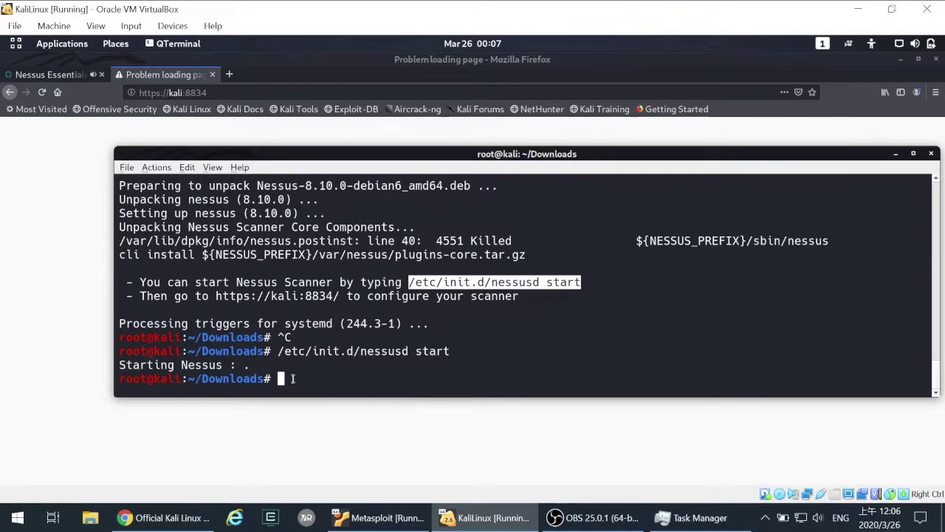
pyautogui.click(81, 183)
pyautogui.click(241, 95)
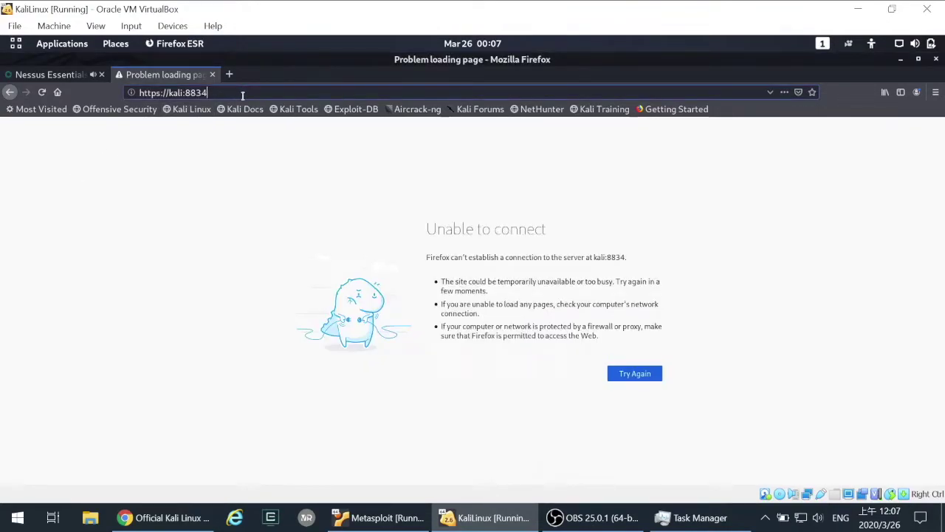
pyautogui.press('Return')
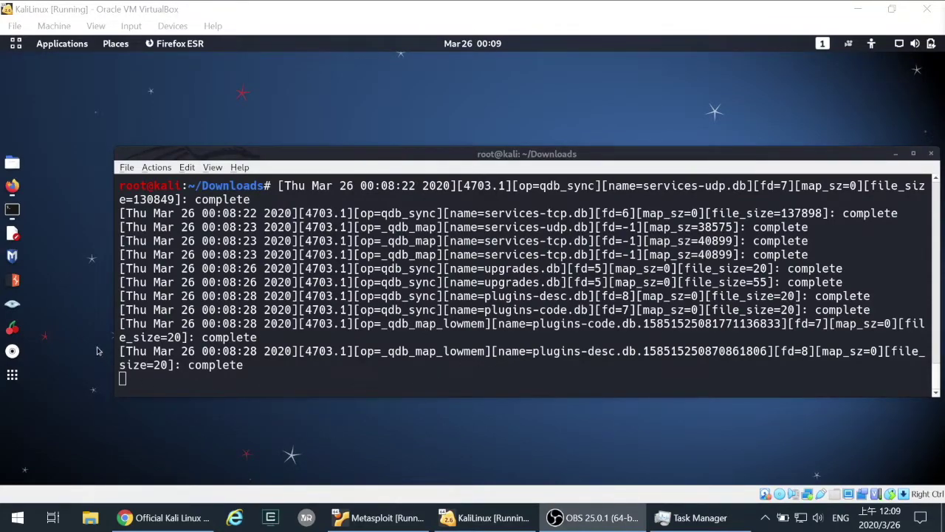
pyautogui.click(12, 186)
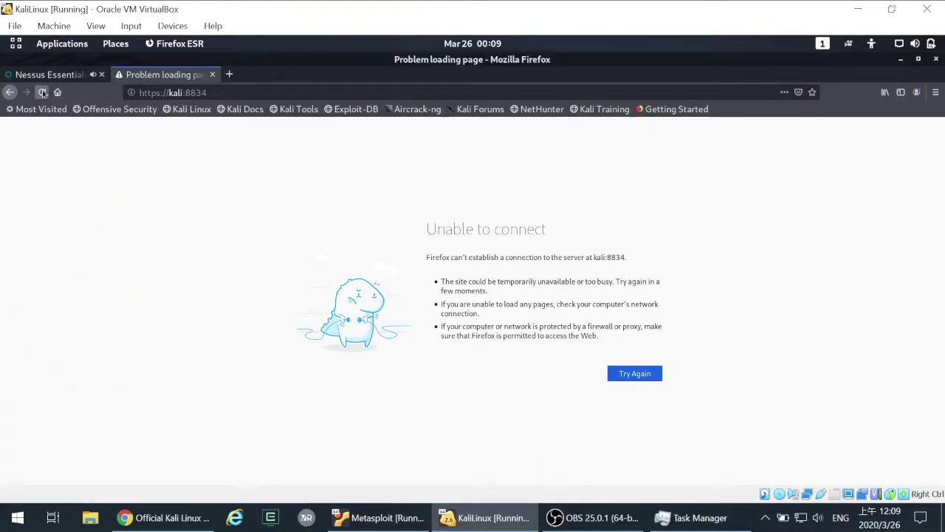
pyautogui.click(42, 92)
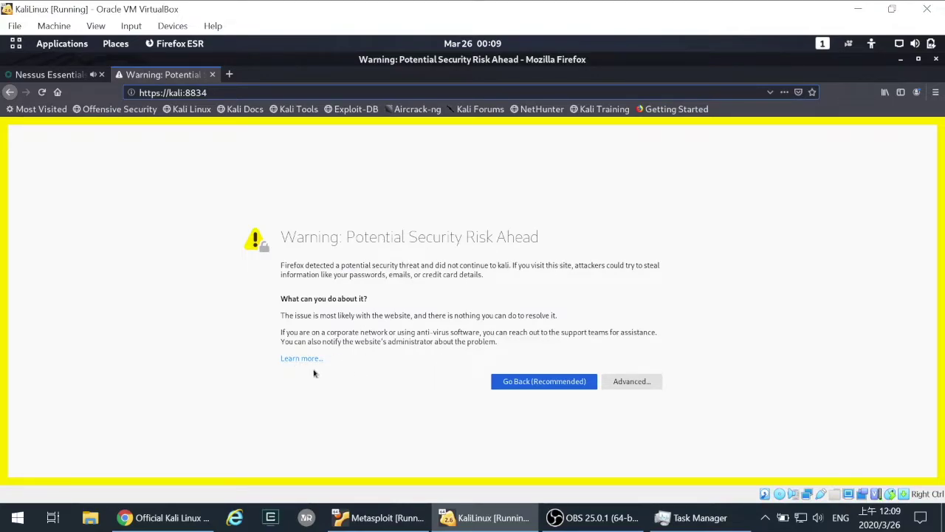
pyautogui.click(629, 389)
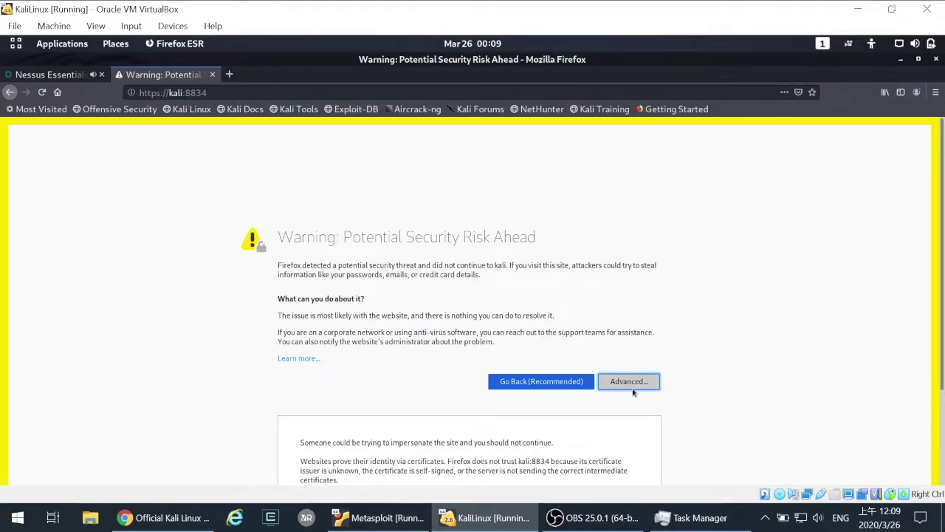
pyautogui.scroll(-3, 631, 392)
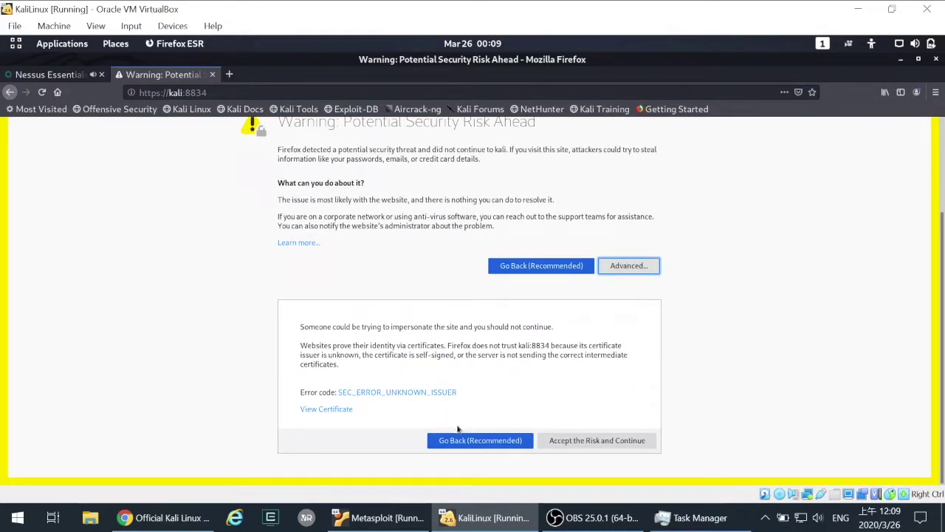
pyautogui.click(598, 443)
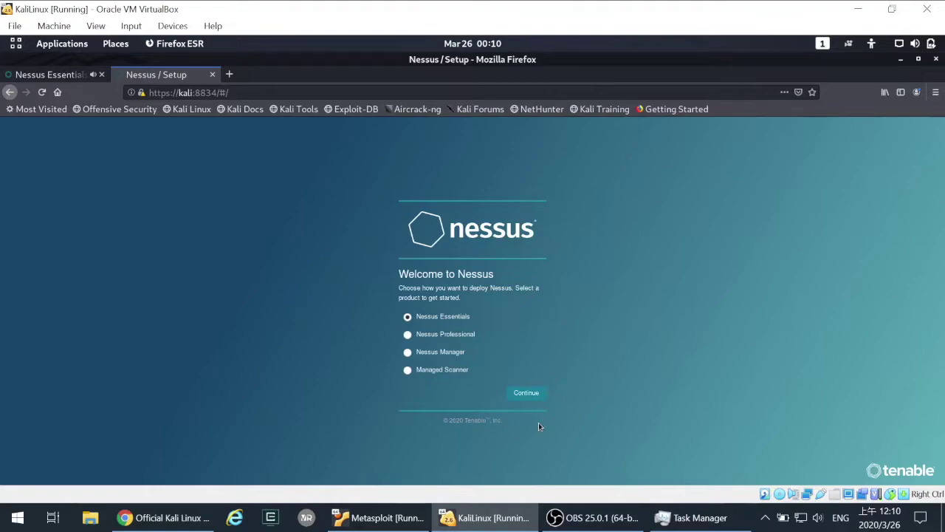
# - Zoom the setup page to 150% and continue with the Nessus Essentials deployment
pyautogui.hotkey('ctrl', '+')
pyautogui.hotkey('ctrl', '+')
pyautogui.hotkey('ctrl', '+')
pyautogui.hotkey('ctrl', '+')
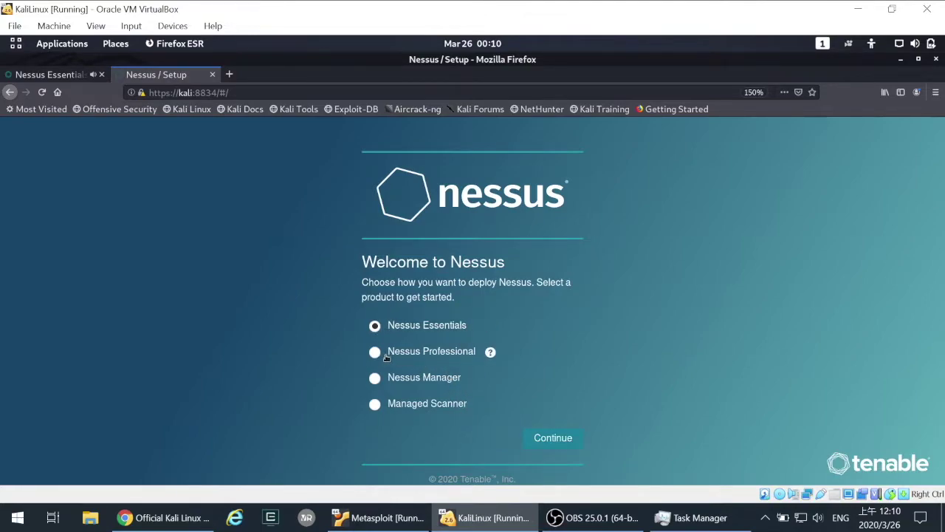
pyautogui.click(556, 442)
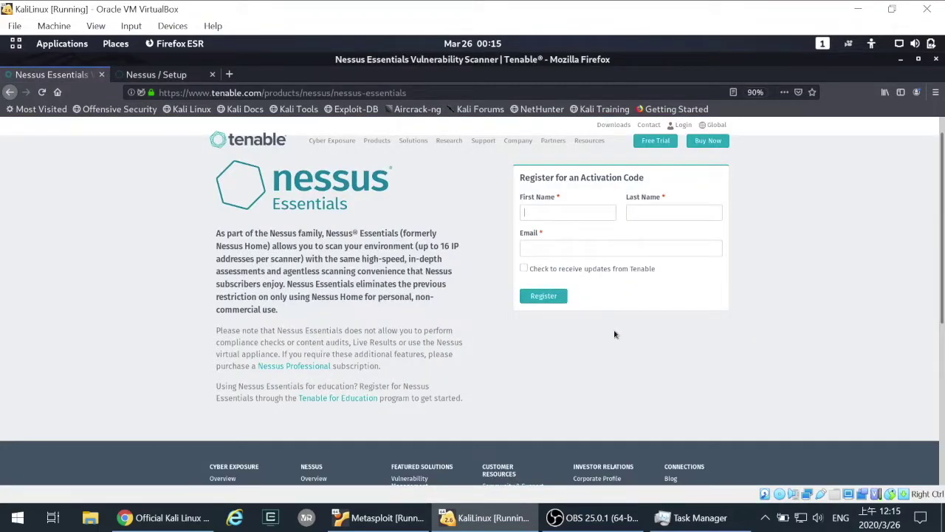
# - Enter the registrant's first name, last name and e-mail, and submit the Essentials registration
pyautogui.hotkey('ctrl', '+')
pyautogui.hotkey('ctrl', '+')
pyautogui.hotkey('ctrl', '+')
pyautogui.hotkey('ctrl', '+')
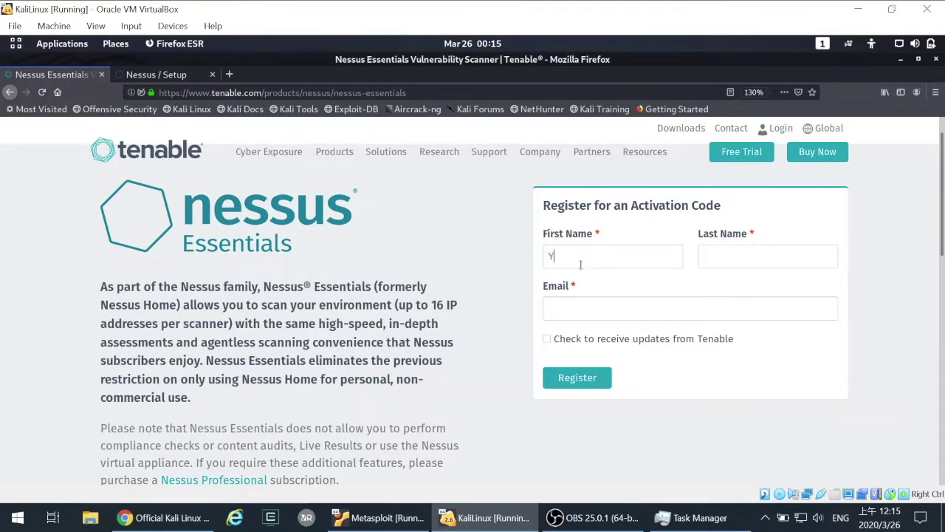
pyautogui.press('Tab')
pyautogui.press('Tab')
pyautogui.press('Tab')
pyautogui.hotkey('ctrl', 'v')
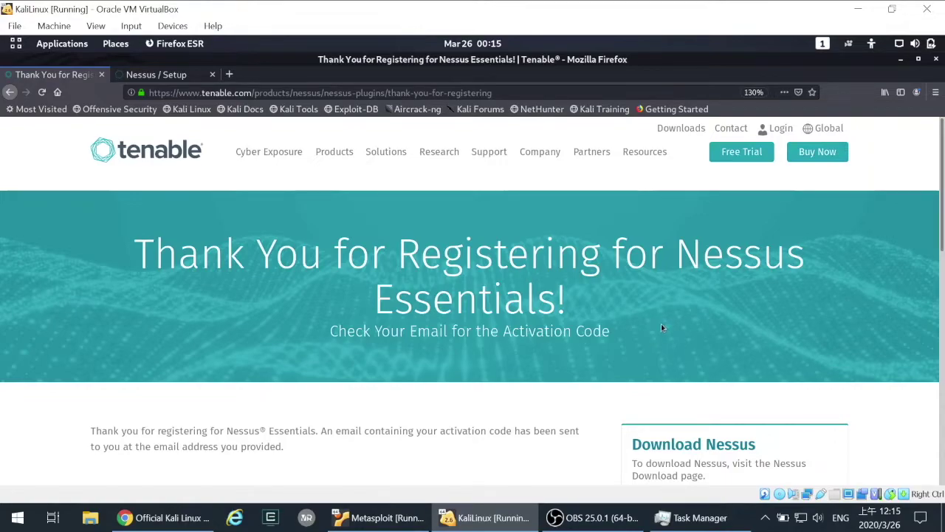
pyautogui.hotkey('alt', 'Tab')
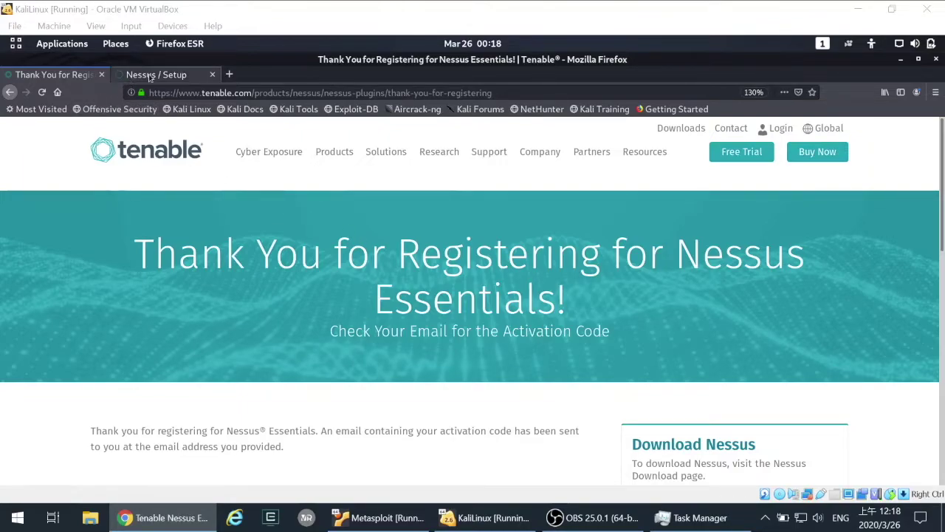
# - On the Nessus setup tab, read the activation-code note and skip requesting a new code
pyautogui.click(153, 76)
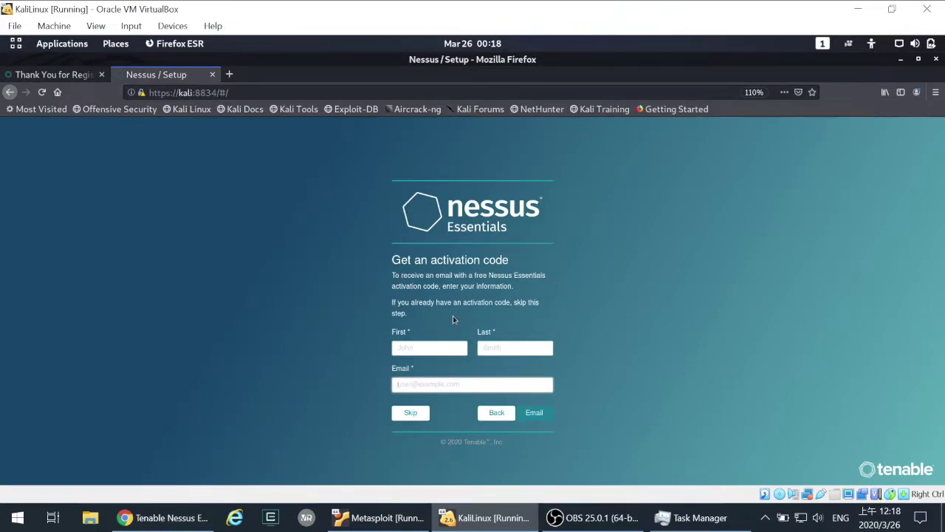
pyautogui.scroll(4, 459, 321)
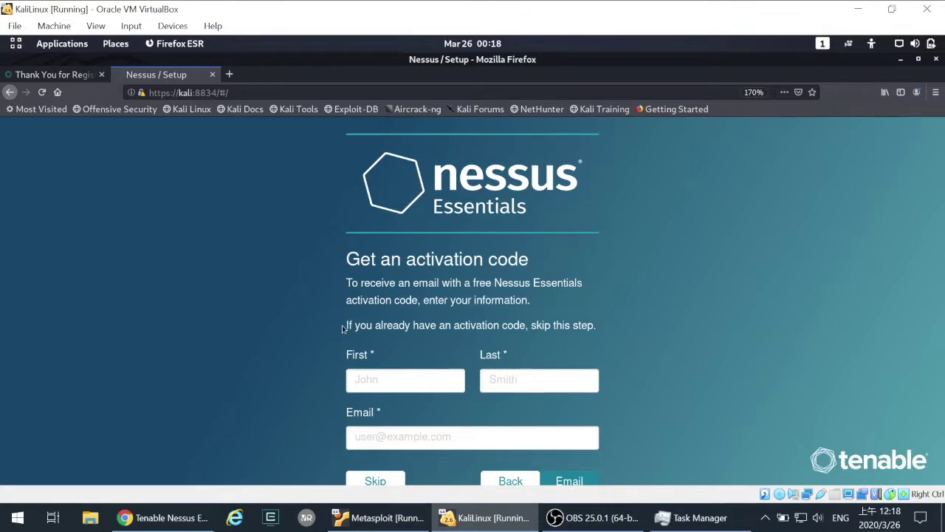
pyautogui.moveTo(385, 325); pyautogui.dragTo(347, 255)
pyautogui.click(488, 328)
pyautogui.moveTo(526, 325); pyautogui.dragTo(347, 256)
pyautogui.click(383, 482)
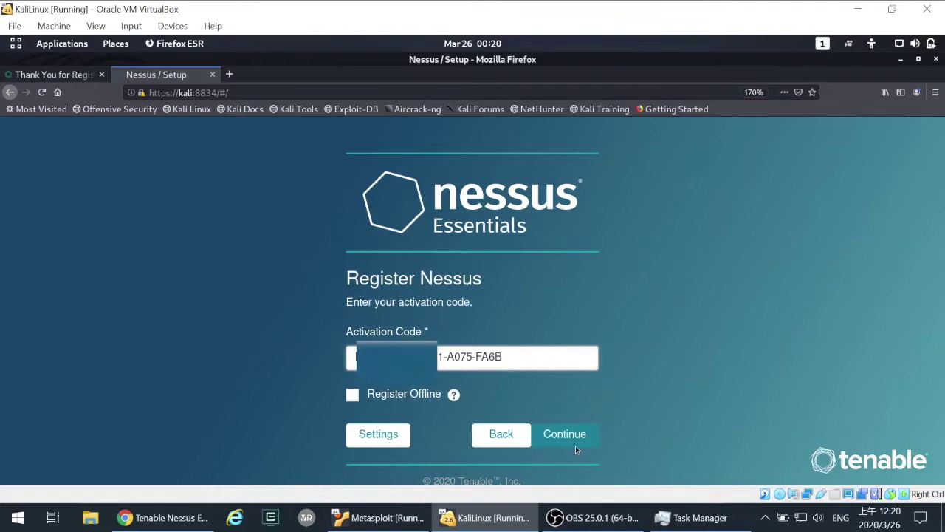
# - Submit the activation code, then create the administrator account with a username and password
pyautogui.click(573, 446)
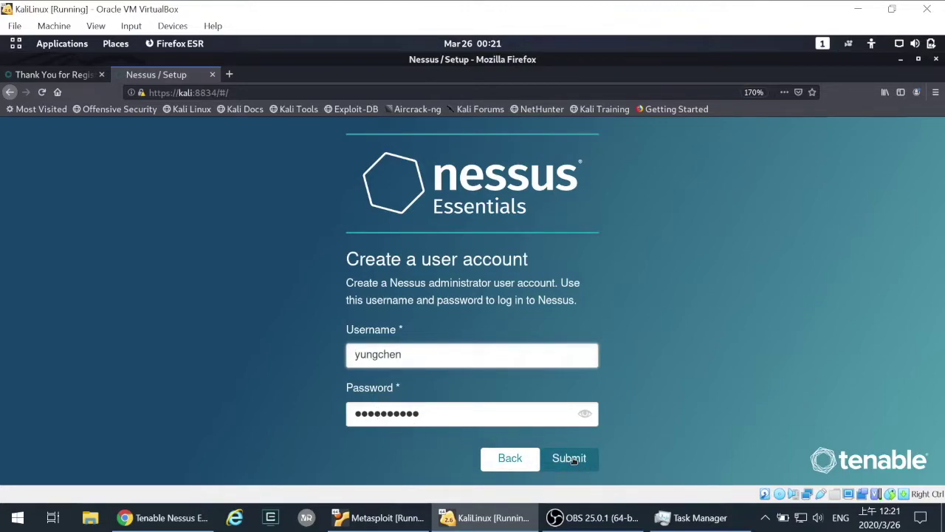
pyautogui.moveTo(393, 300); pyautogui.dragTo(555, 299)
pyautogui.click(383, 299)
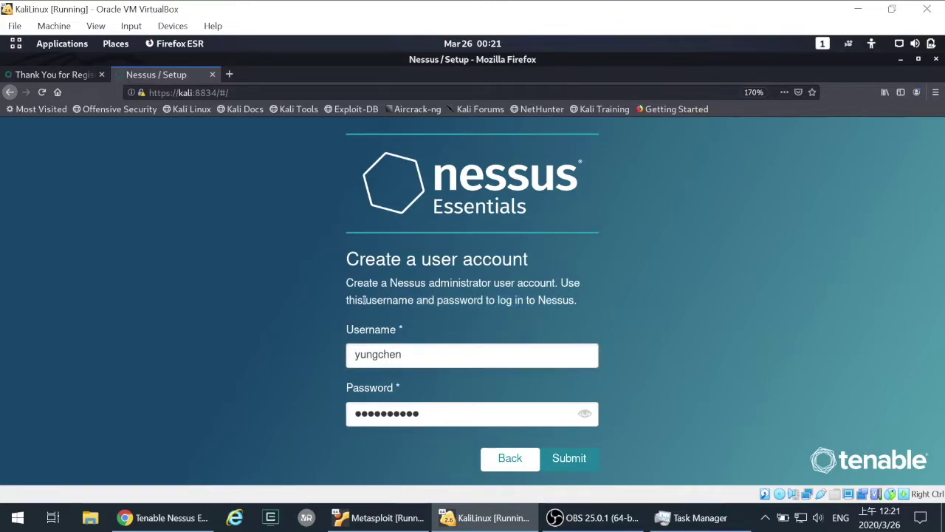
pyautogui.moveTo(364, 300); pyautogui.dragTo(556, 299)
pyautogui.click(557, 300)
pyautogui.click(578, 461)
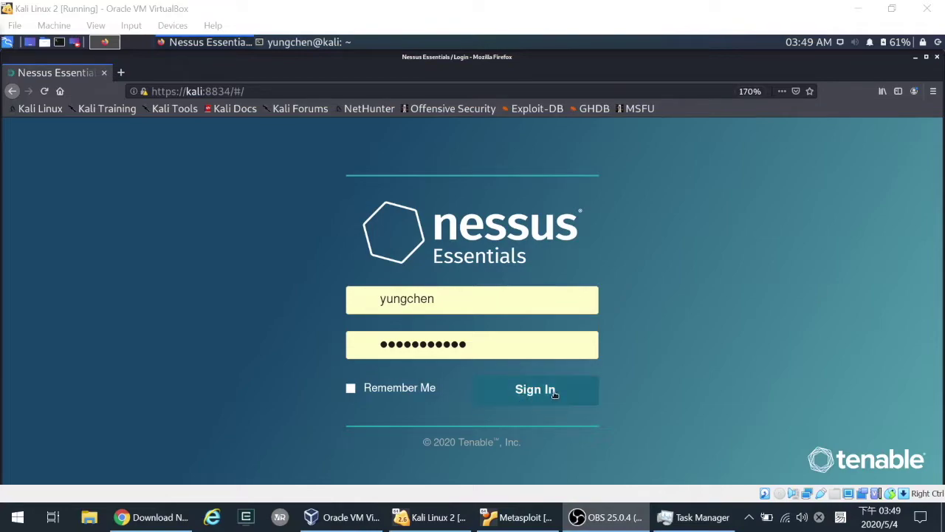
# - Sign in with the saved credentials to view My Basic Network Scan and My Host Discovery Scan
pyautogui.click(407, 362)
pyautogui.press('Return')
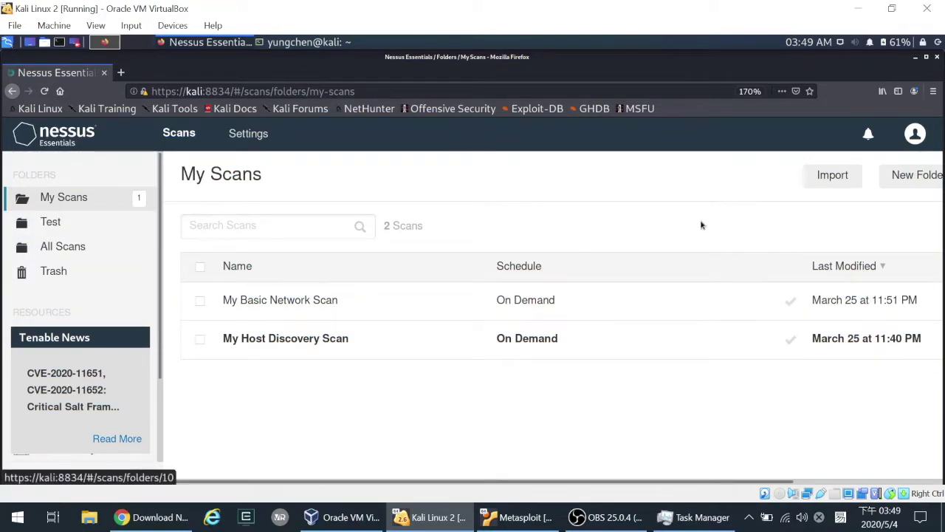
pyautogui.hscroll(3, 873, 181)
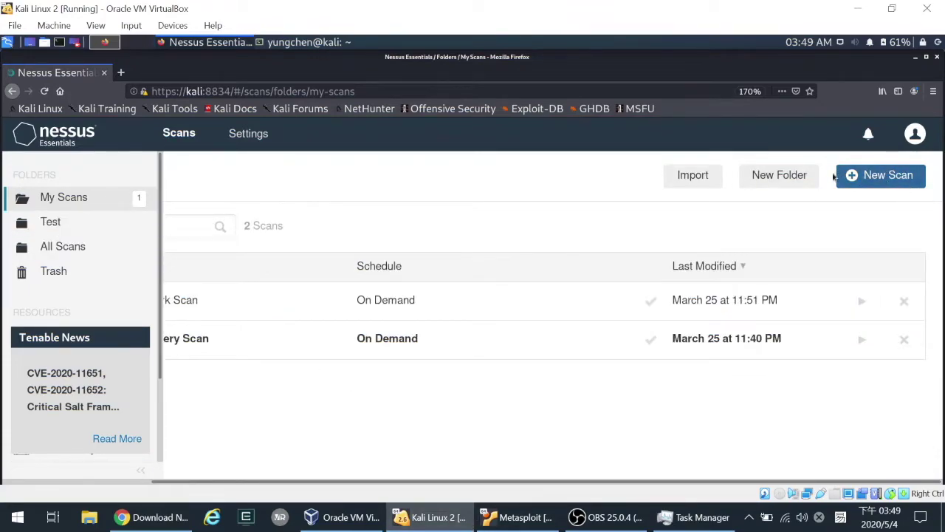
# - Review the Software Update settings under About, keeping the update frequency at Daily
pyautogui.click(308, 148)
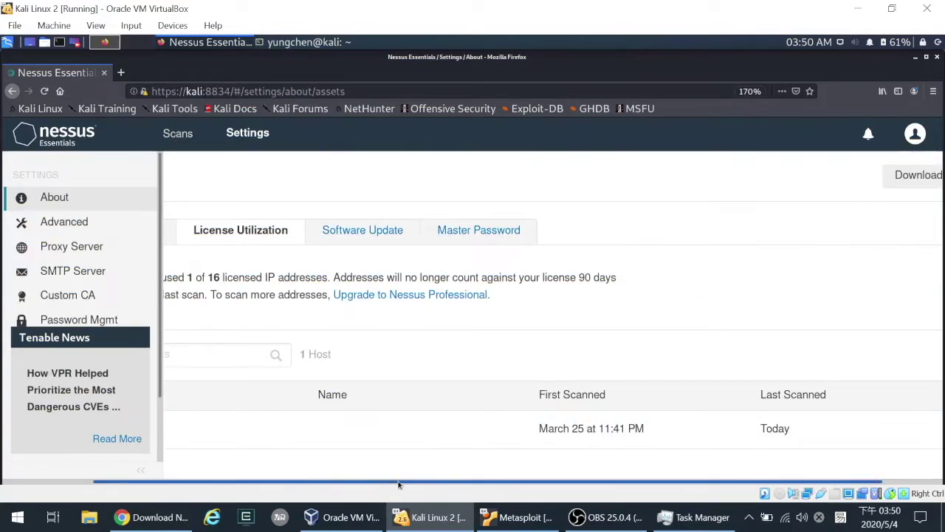
pyautogui.moveTo(399, 484); pyautogui.dragTo(292, 481)
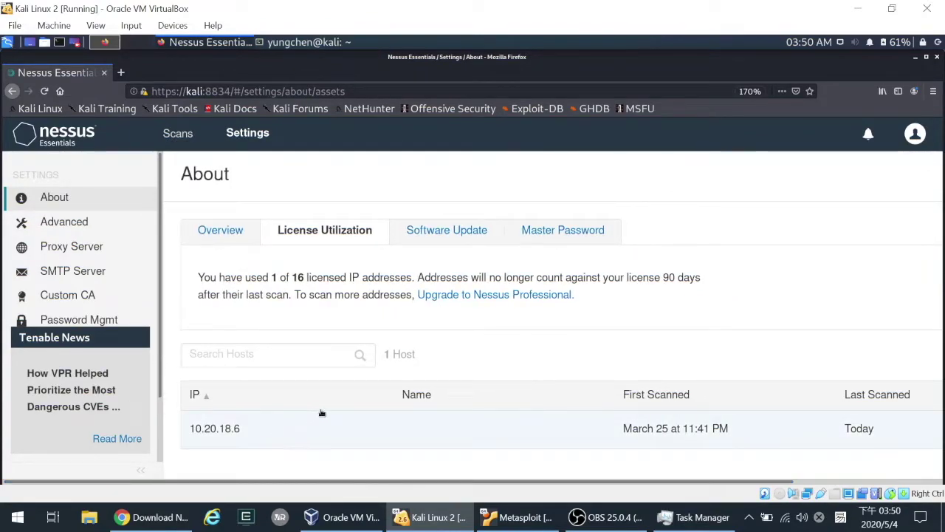
pyautogui.click(433, 244)
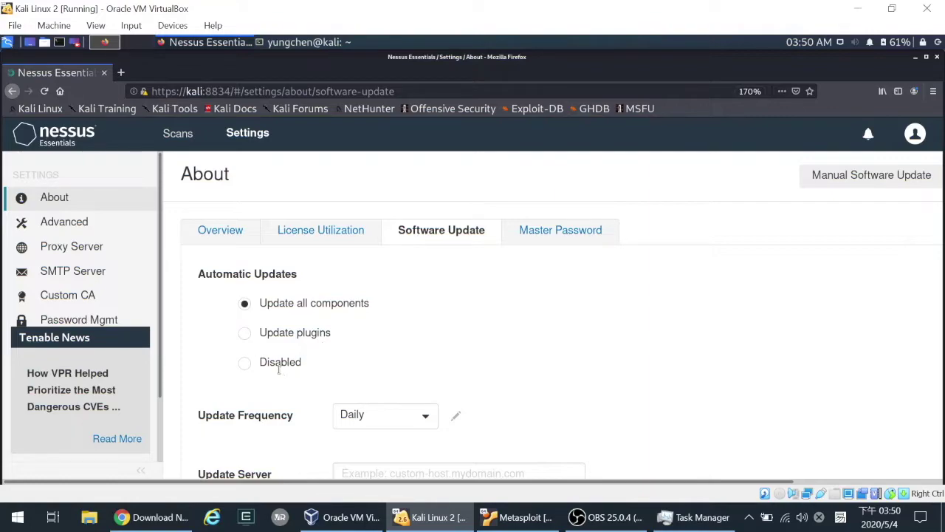
pyautogui.scroll(-3, 280, 369)
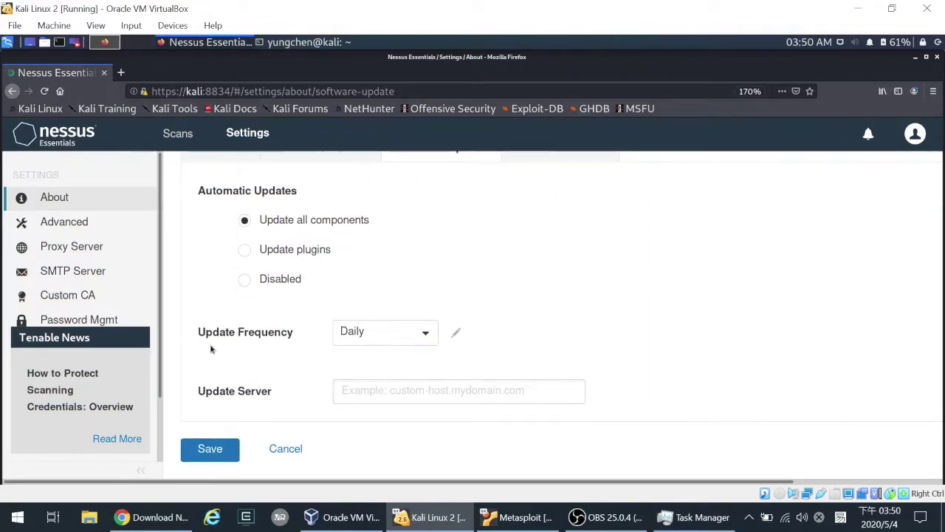
pyautogui.click(424, 340)
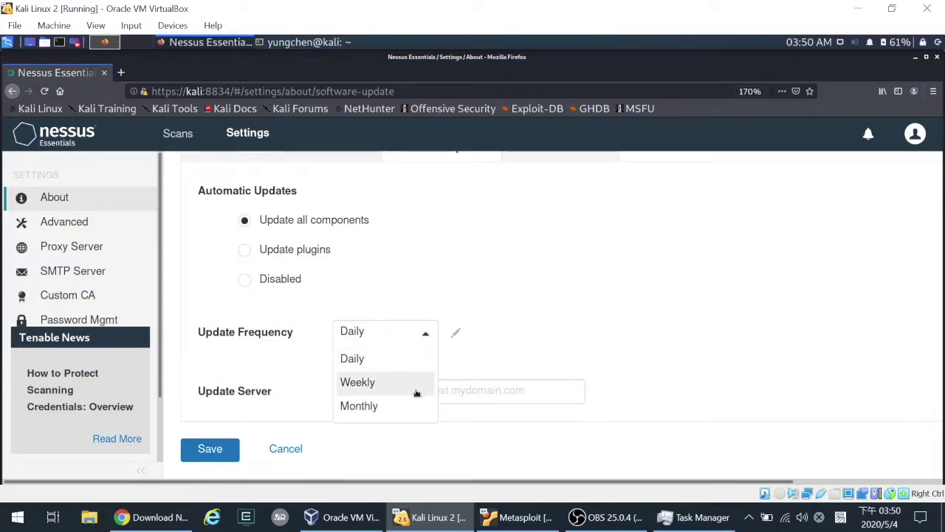
pyautogui.click(465, 369)
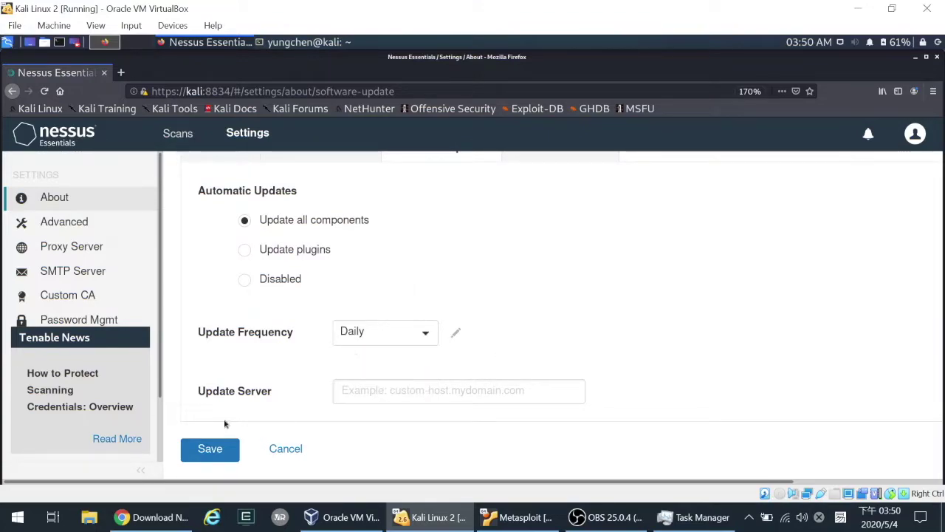
# - Switch to the Master Password tab in the About settings
pyautogui.scroll(1, 425, 303)
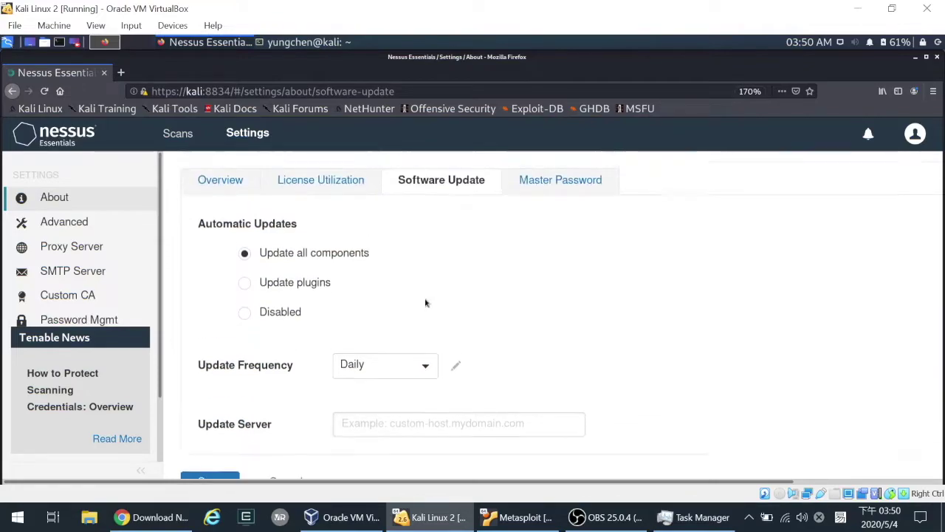
pyautogui.scroll(2, 436, 284)
pyautogui.scroll(-3, 254, 407)
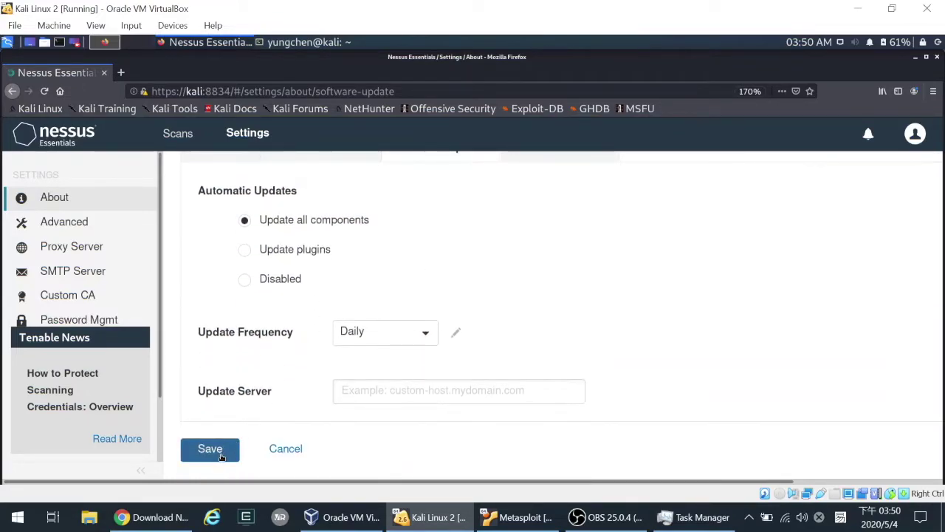
pyautogui.scroll(2, 452, 340)
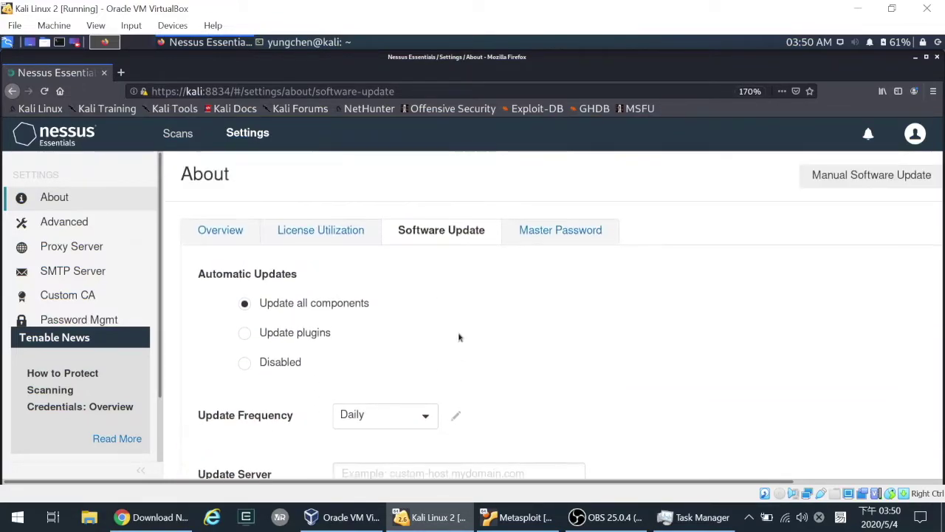
pyautogui.click(561, 232)
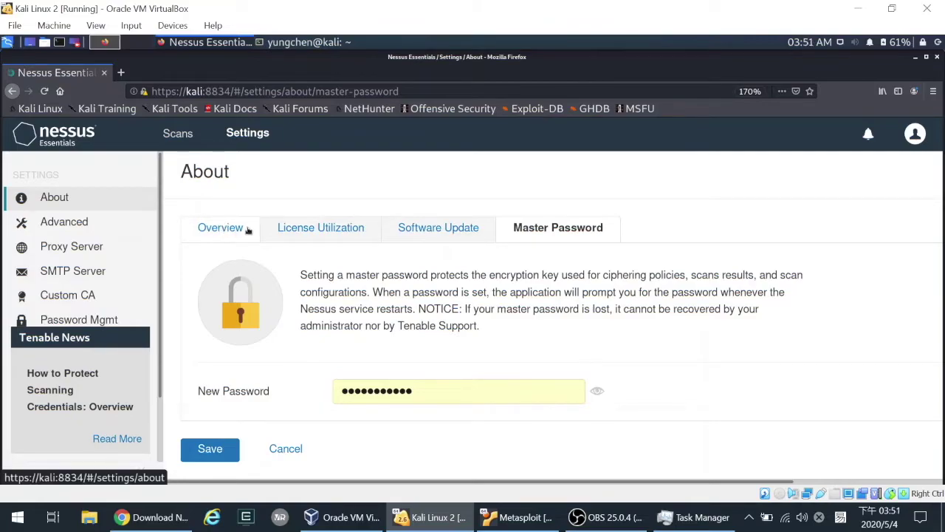
# - Start a new scan from My Scans and browse the Advanced, Basic Network, Advanced Dynamic and Malware templates
pyautogui.click(177, 133)
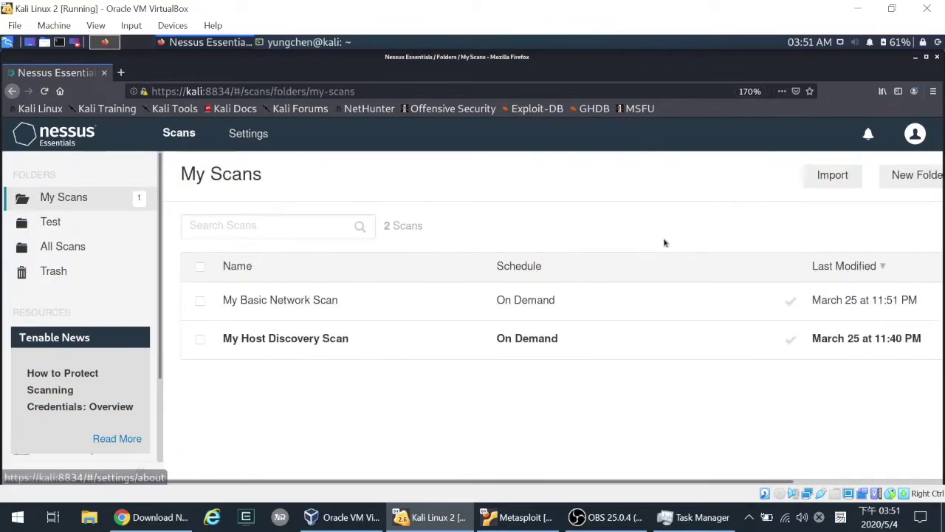
pyautogui.moveTo(768, 482); pyautogui.dragTo(923, 484)
pyautogui.click(883, 176)
pyautogui.moveTo(233, 484); pyautogui.dragTo(46, 486)
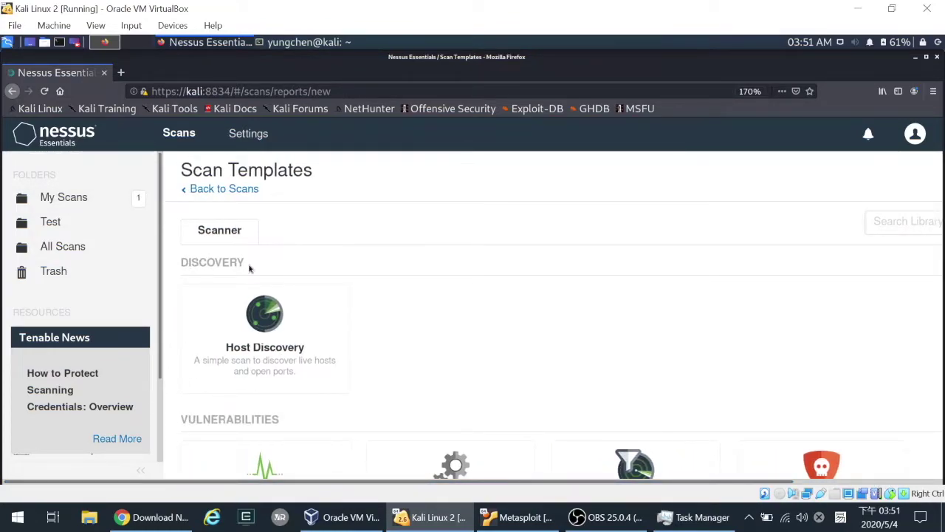
pyautogui.scroll(-4, 251, 295)
pyautogui.click(429, 251)
pyautogui.click(274, 280)
pyautogui.click(698, 283)
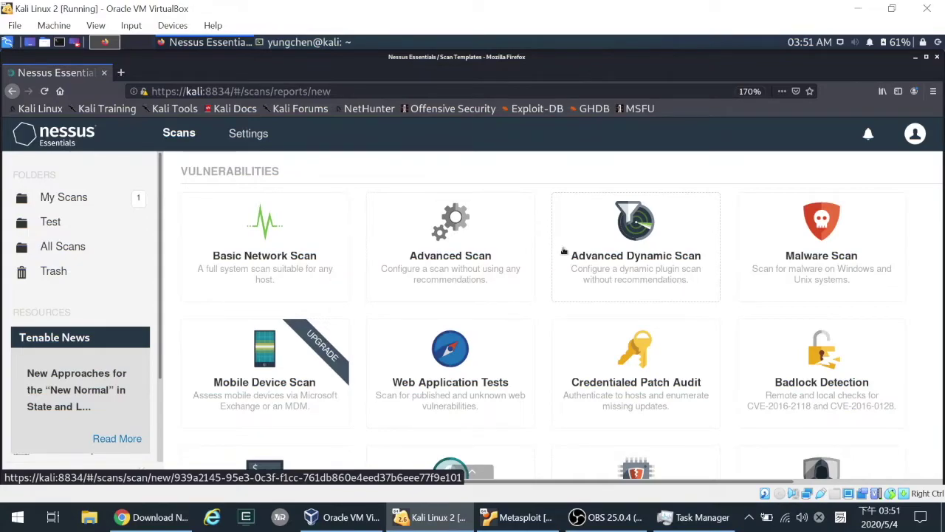
pyautogui.click(760, 276)
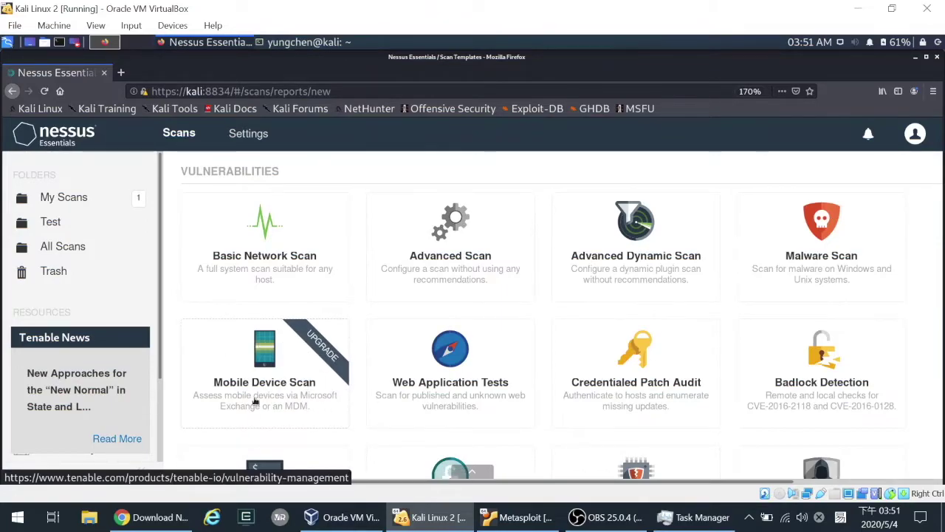
# - Choose the Advanced Scan template
pyautogui.scroll(-1, 255, 401)
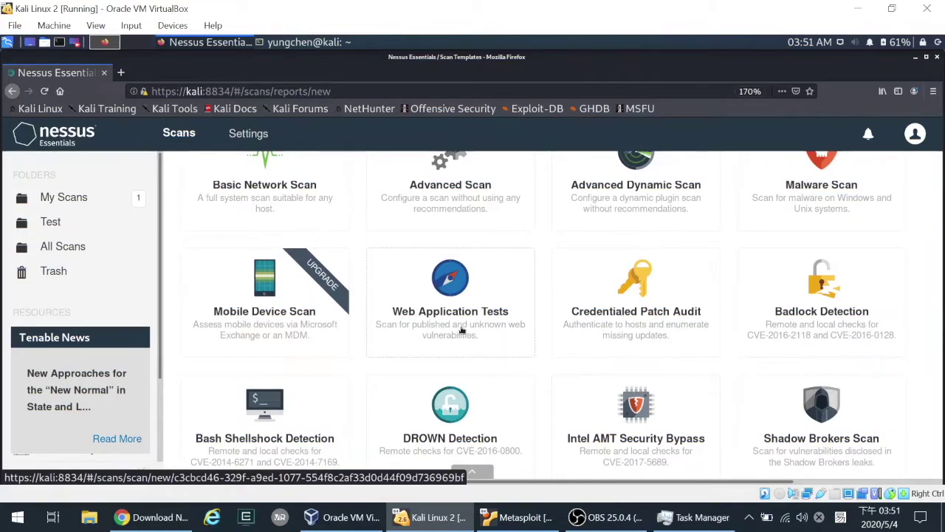
pyautogui.scroll(-1, 767, 294)
pyautogui.scroll(-1, 768, 294)
pyautogui.scroll(3, 724, 333)
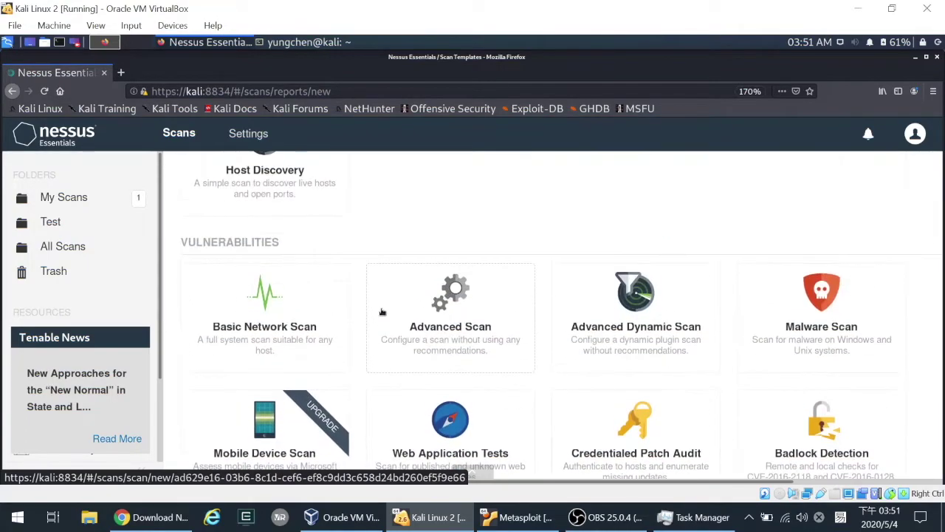
pyautogui.click(439, 337)
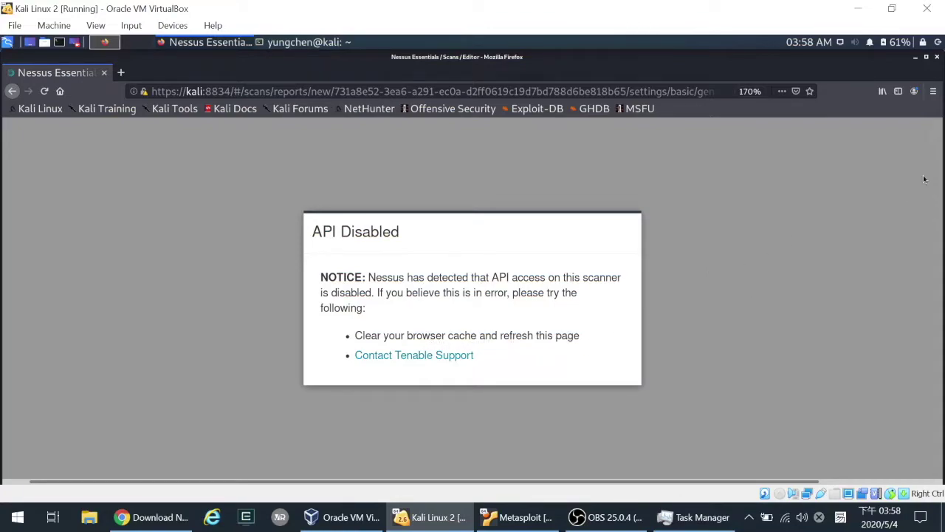
# - Clear all Firefox cookies and cached web content from Preferences, then reload the Nessus page
pyautogui.click(933, 91)
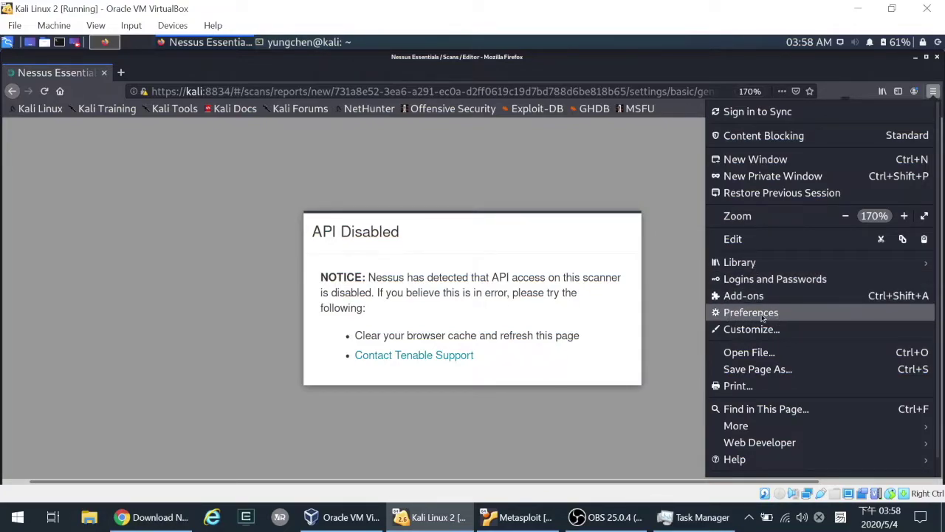
pyautogui.click(763, 314)
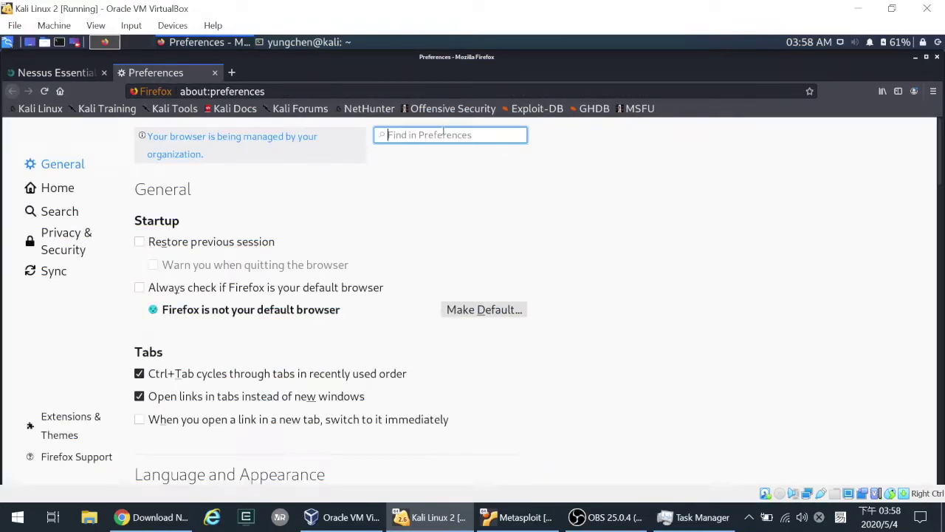
pyautogui.write('cache')
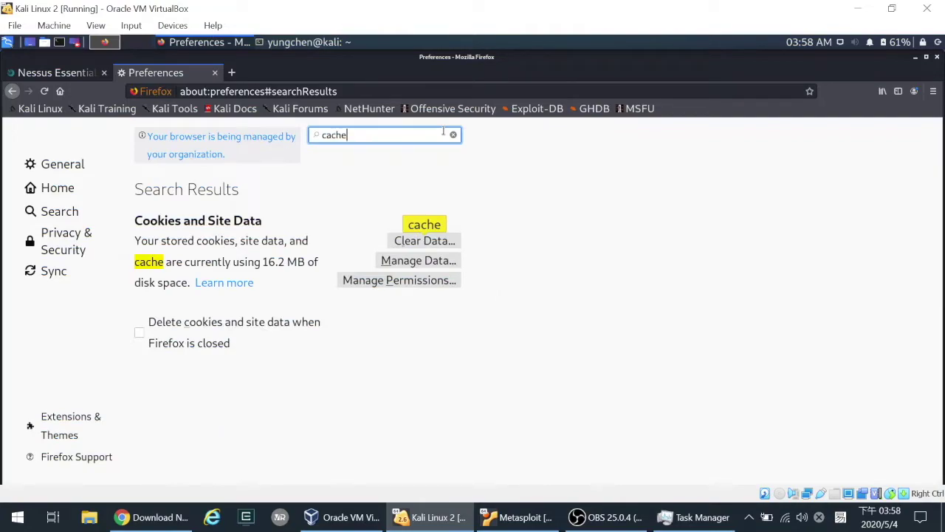
pyautogui.click(426, 242)
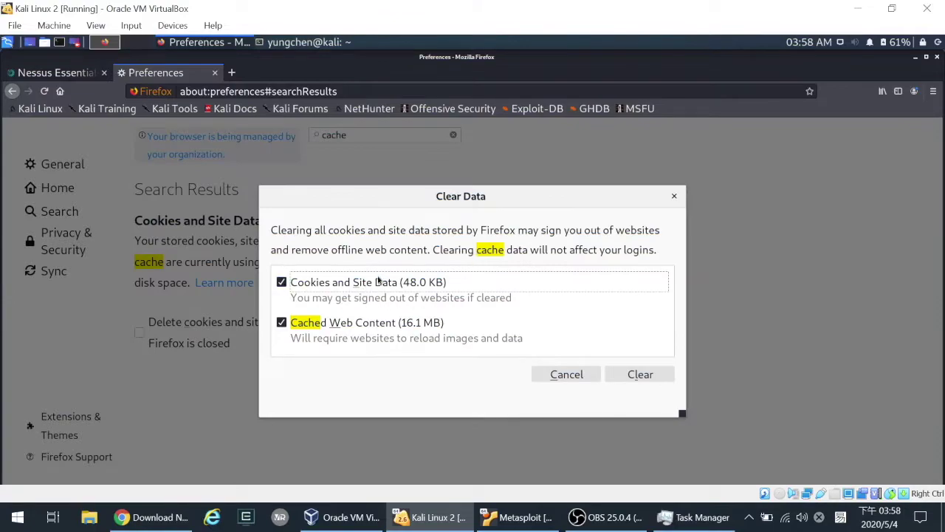
pyautogui.click(638, 375)
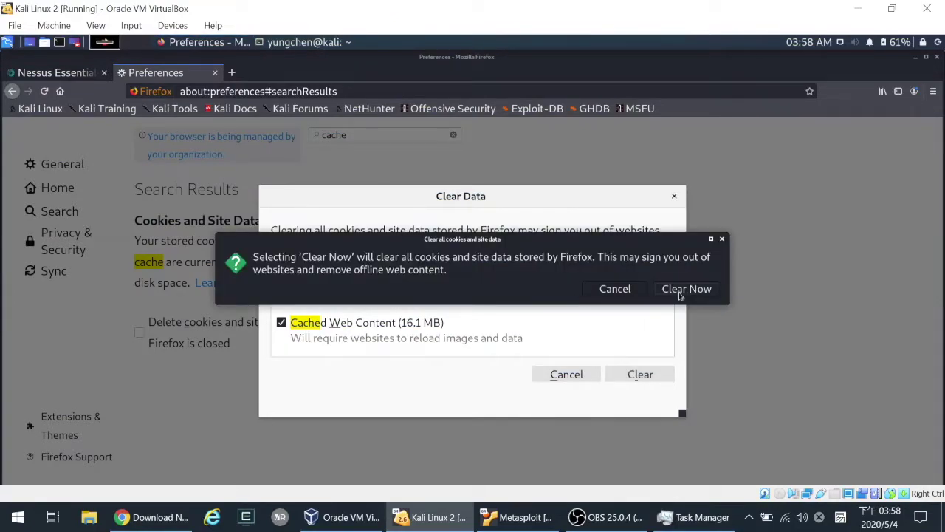
pyautogui.click(680, 292)
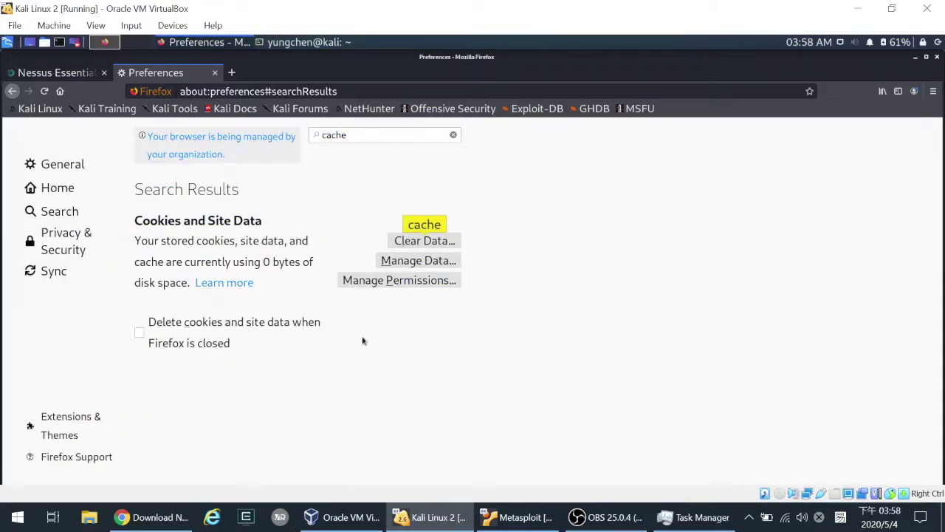
pyautogui.click(215, 72)
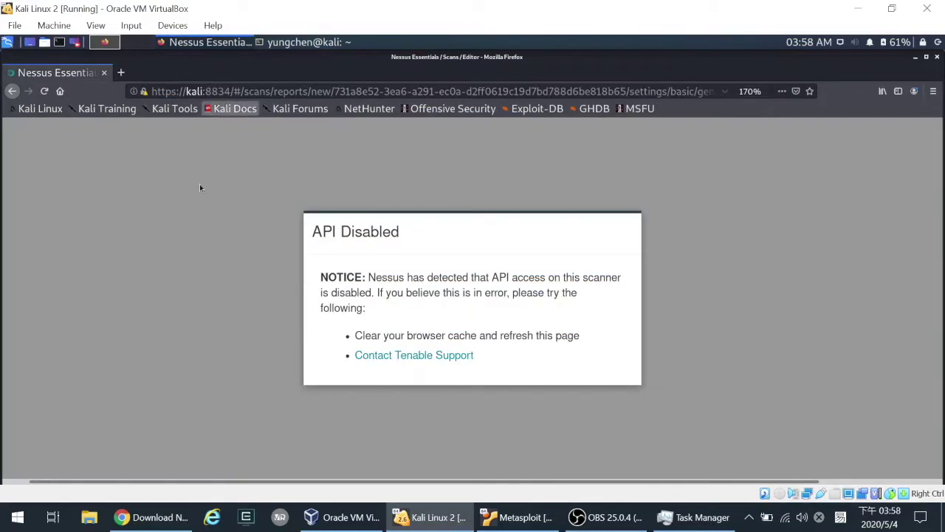
pyautogui.click(44, 91)
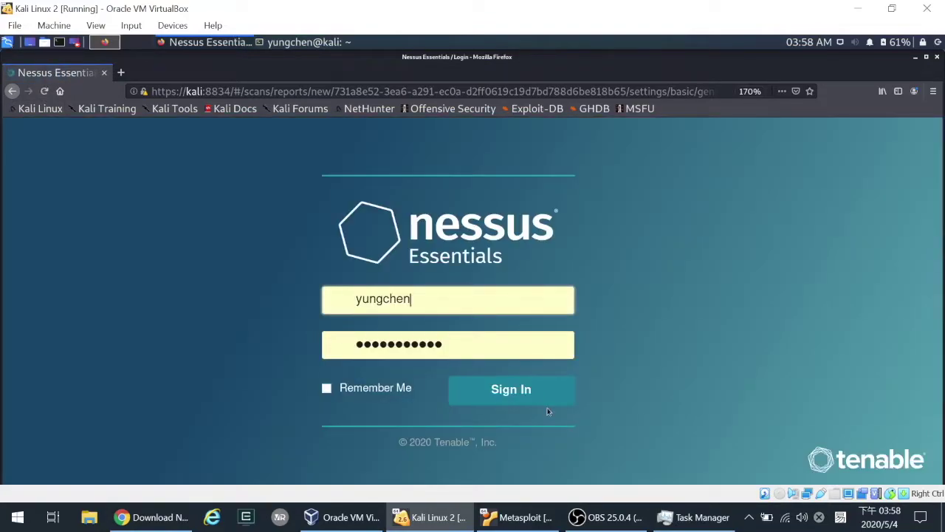
# - Sign back in to Nessus Essentials and start a New Scan from My Scans
pyautogui.click(547, 399)
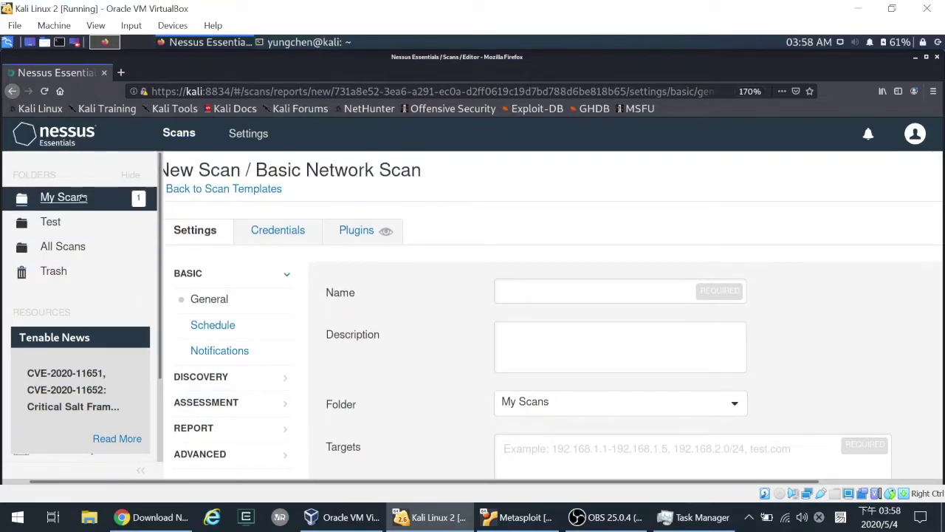
pyautogui.click(133, 197)
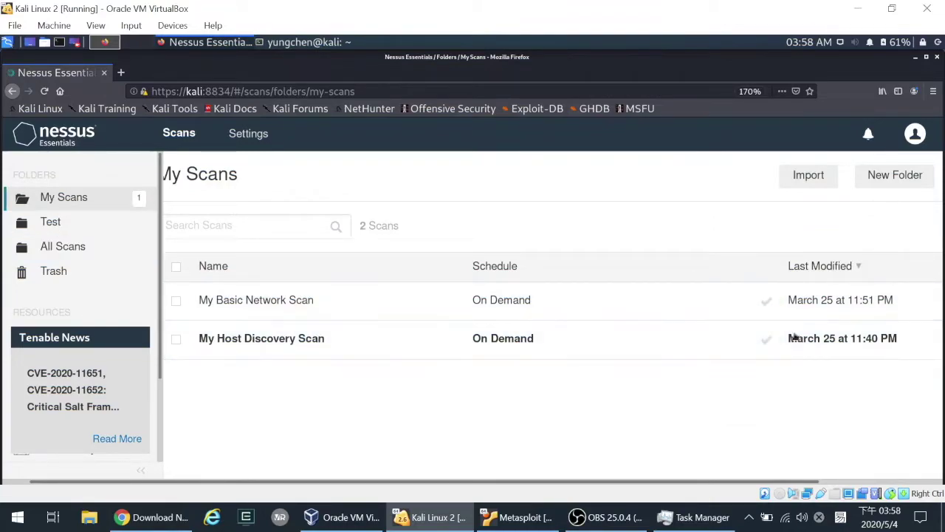
pyautogui.click(849, 482)
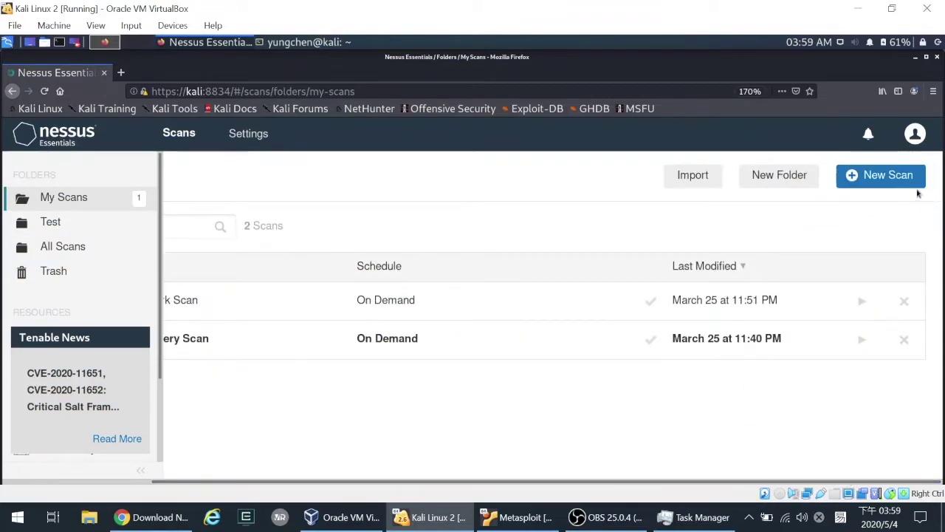
pyautogui.click(846, 189)
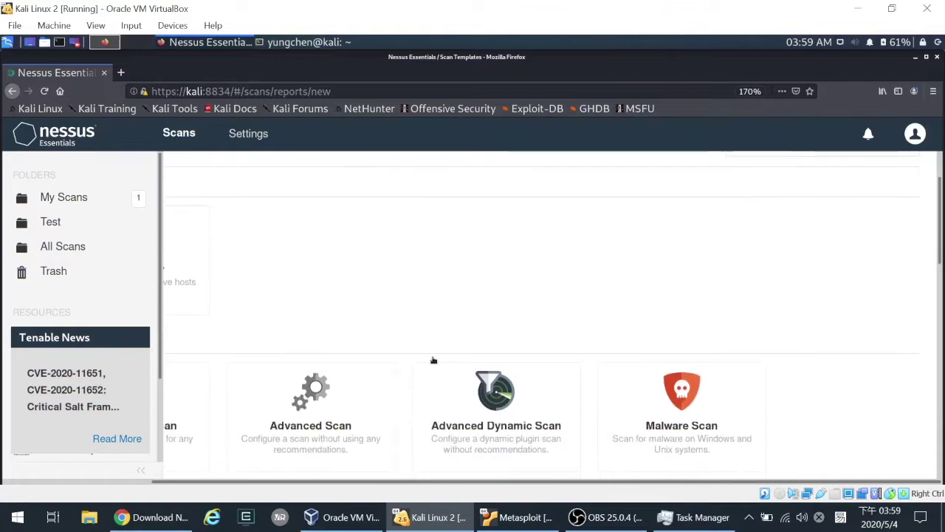
# - Start an Advanced Scan named 'Test Scan2', reuse the name as its description, and keep folder My Scans
pyautogui.click(308, 371)
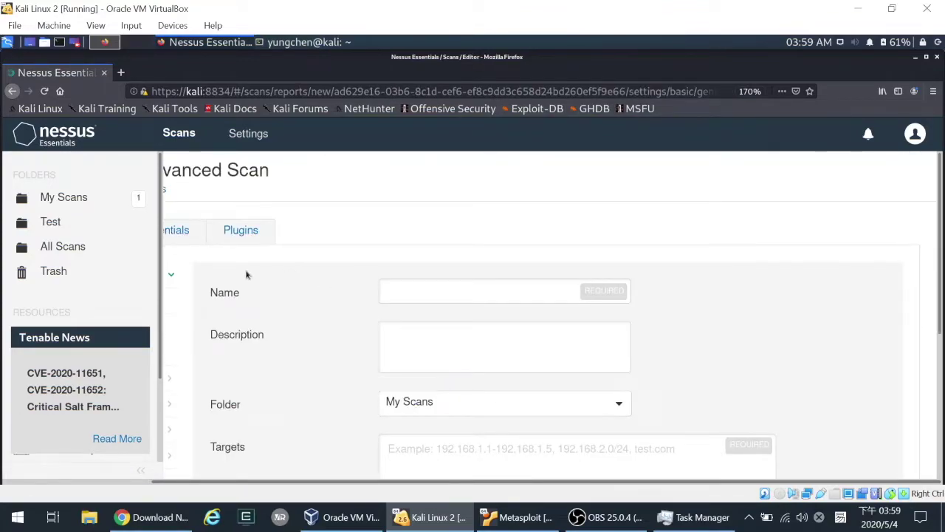
pyautogui.moveTo(251, 481); pyautogui.dragTo(111, 480)
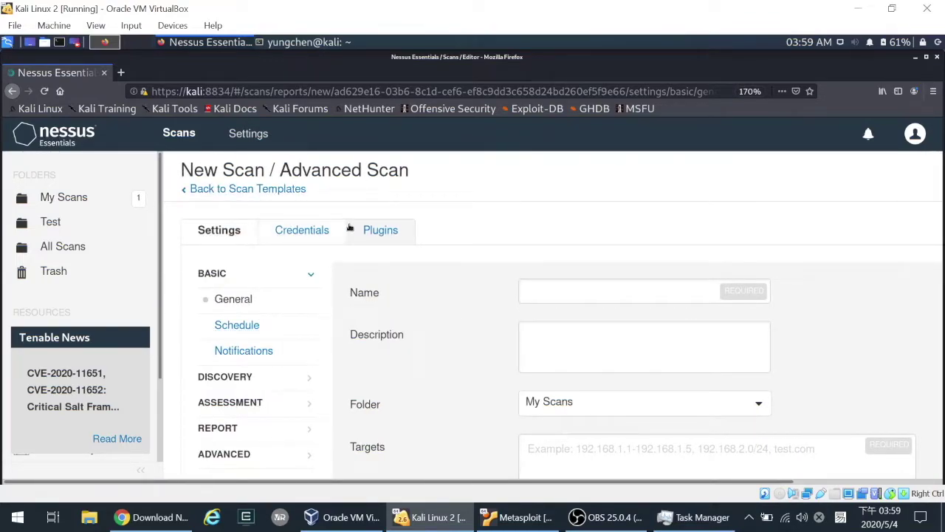
pyautogui.click(597, 294)
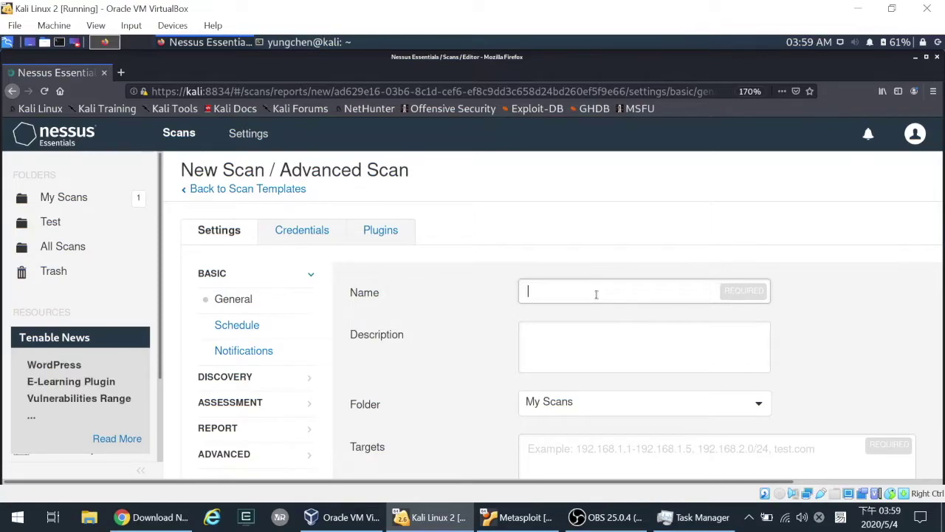
pyautogui.write('Test')
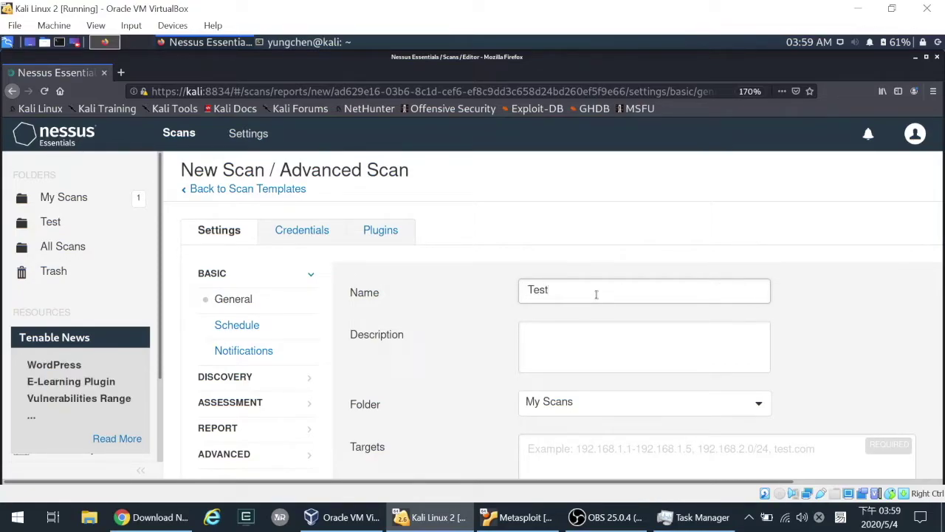
pyautogui.write(' Scan2')
pyautogui.click(611, 343)
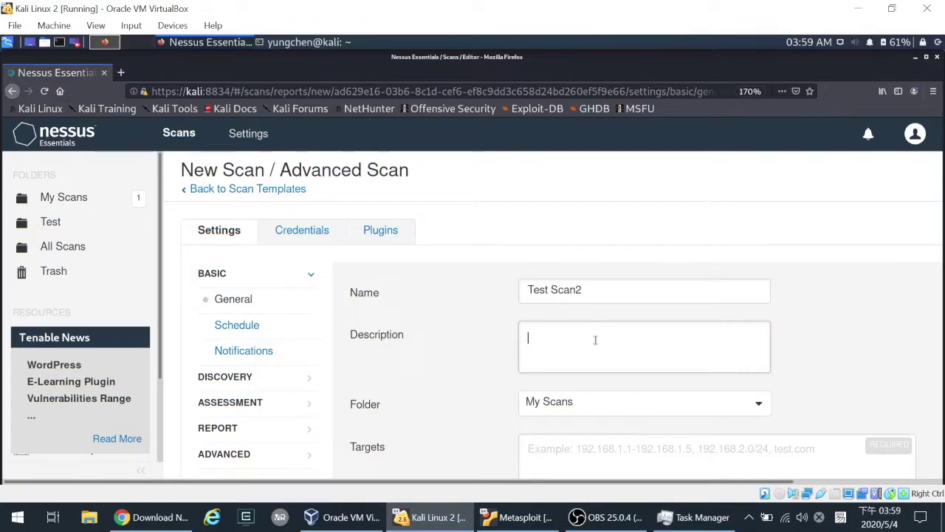
pyautogui.hotkey('shift', 'Tab')
pyautogui.hotkey('ctrl', 'c')
pyautogui.press('Tab')
pyautogui.hotkey('ctrl', 'v')
pyautogui.scroll(-1, 642, 384)
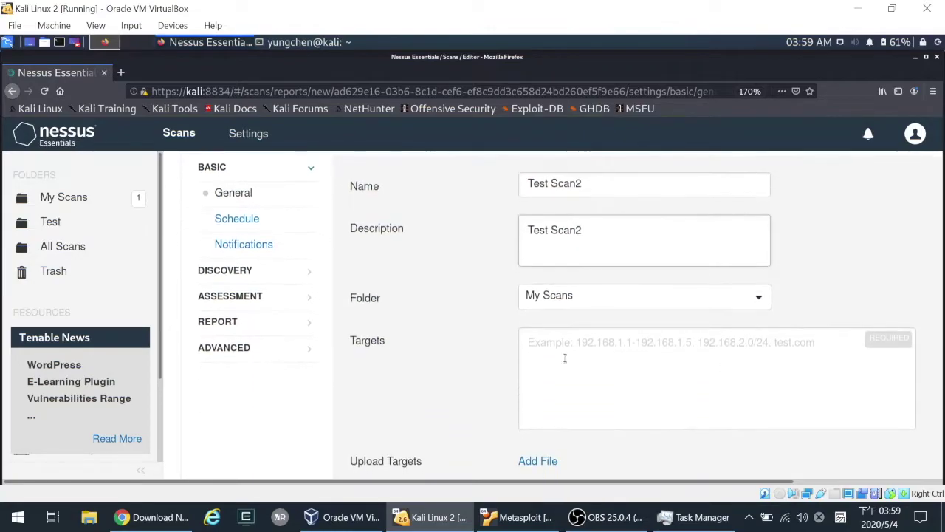
pyautogui.click(587, 302)
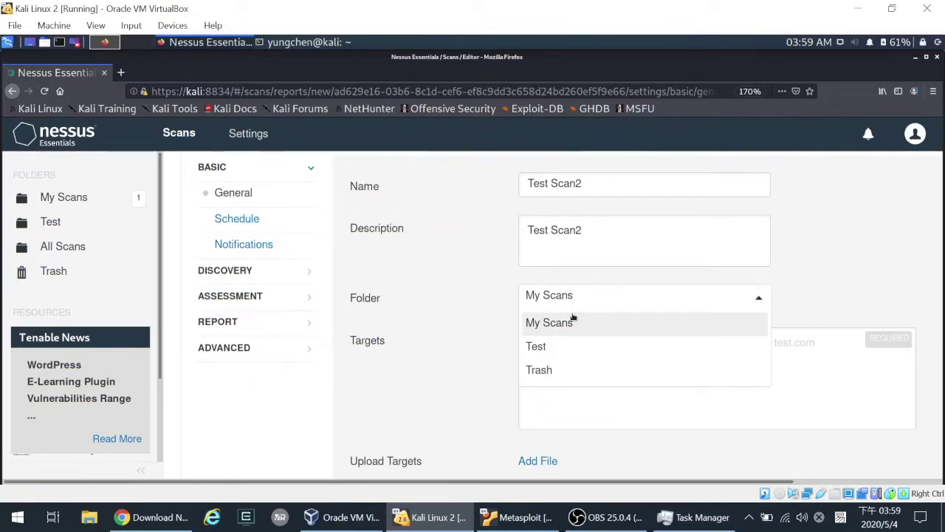
pyautogui.click(855, 265)
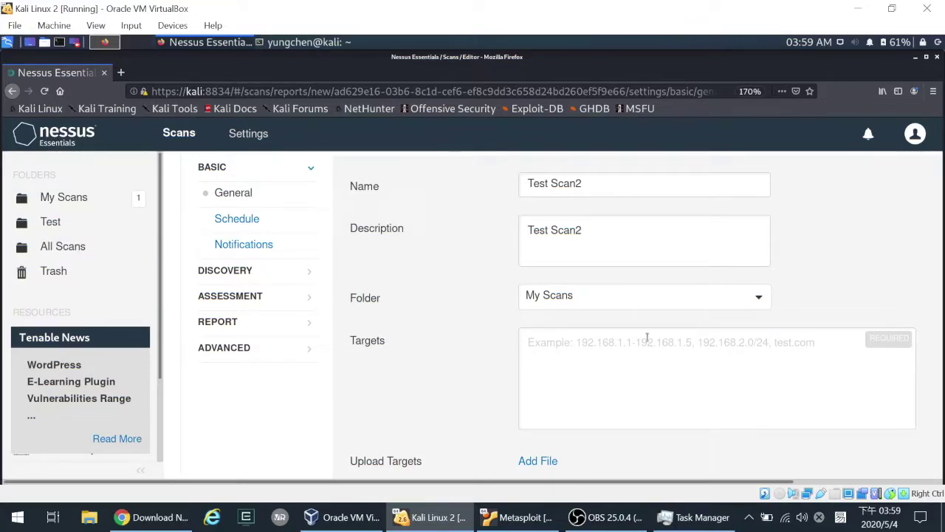
# - Set the scan target to 10.20.18.6 and save the scan
pyautogui.click(583, 349)
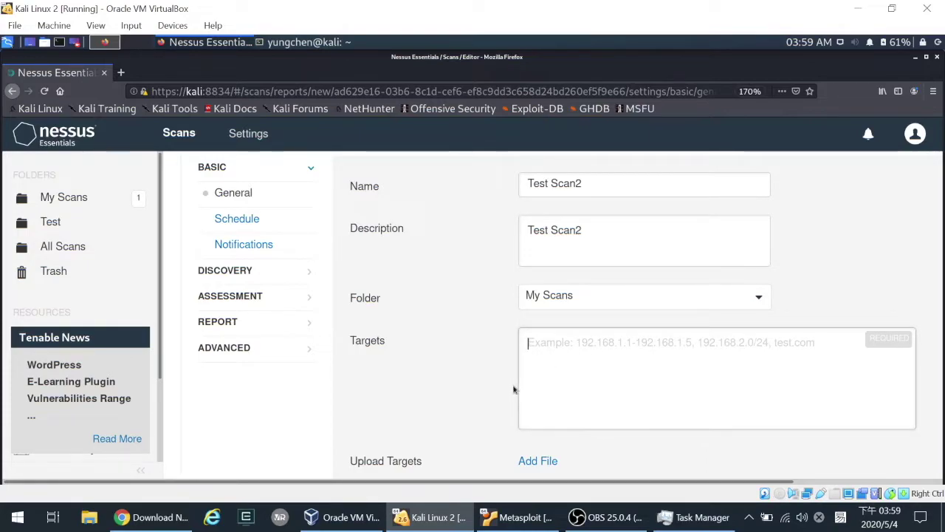
pyautogui.write('10')
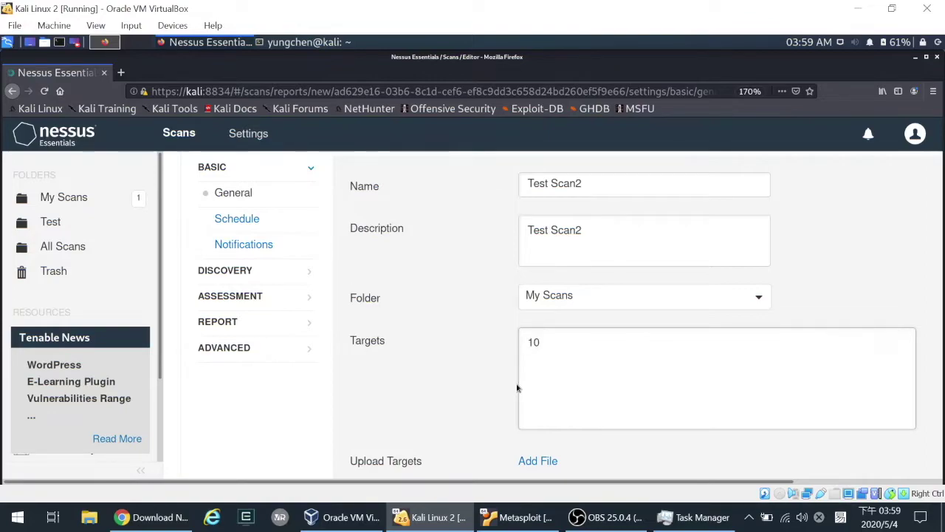
pyautogui.write('.20.18.6')
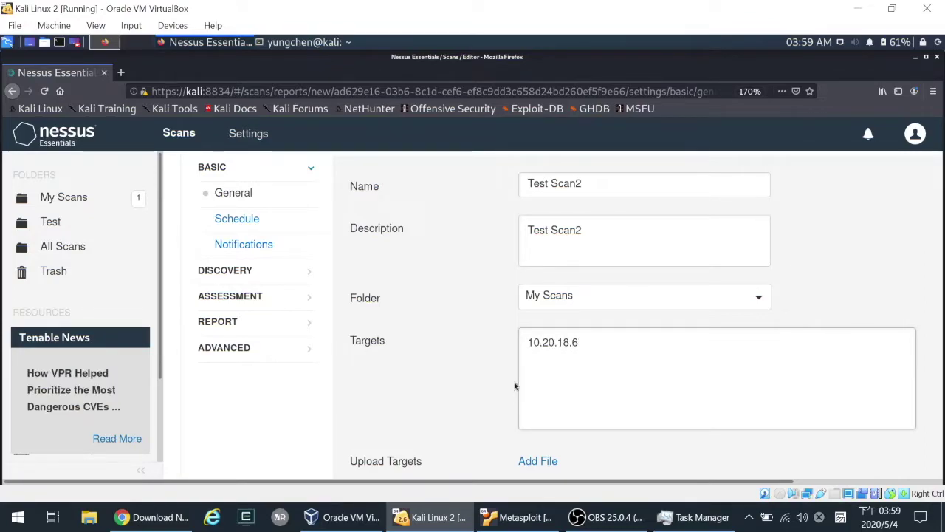
pyautogui.scroll(-1, 599, 360)
pyautogui.scroll(-1, 599, 360)
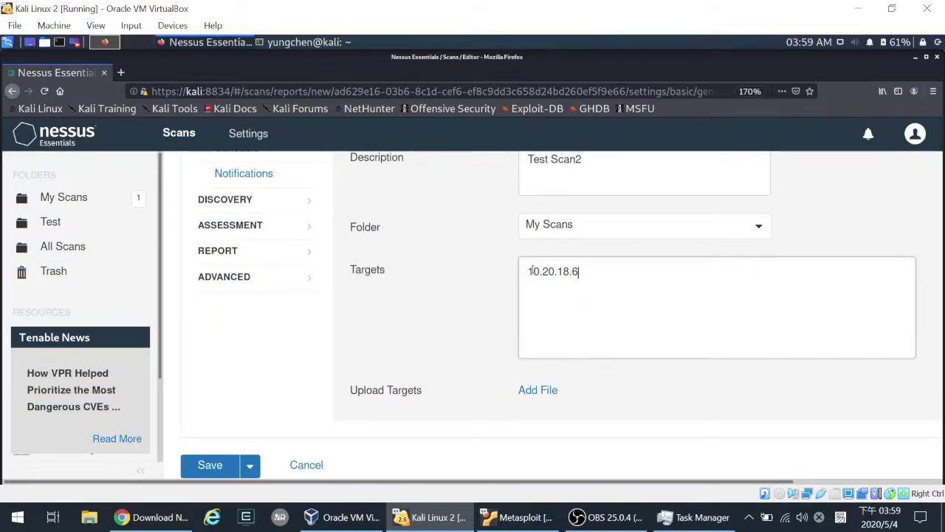
pyautogui.moveTo(589, 274); pyautogui.dragTo(490, 264)
pyautogui.click(545, 304)
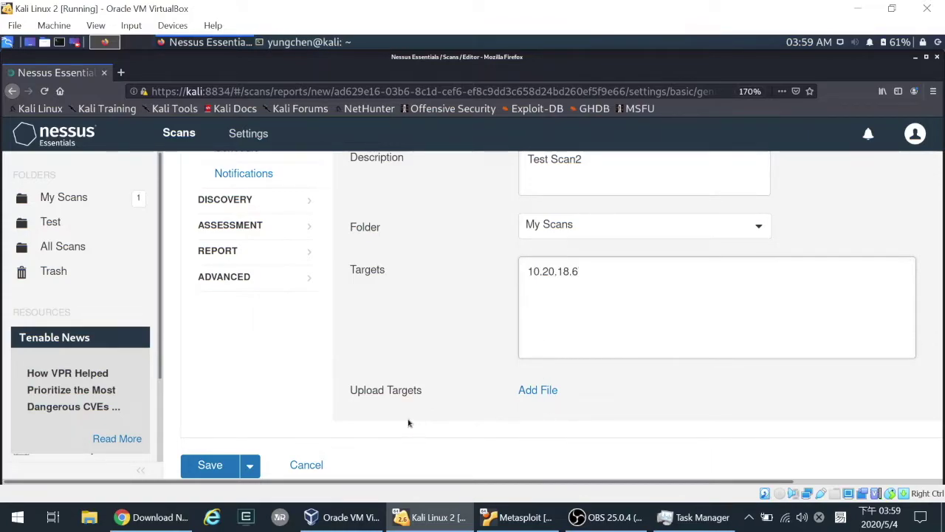
pyautogui.scroll(-2, 473, 399)
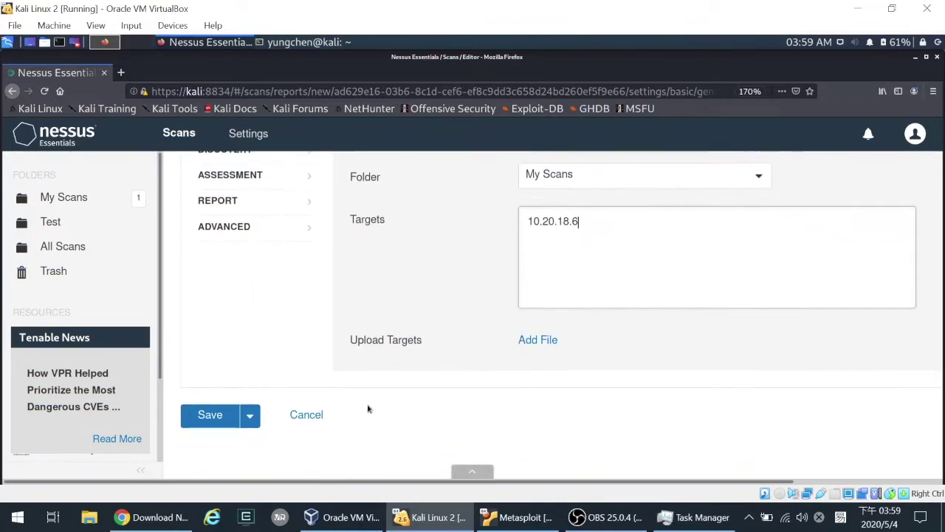
pyautogui.click(213, 418)
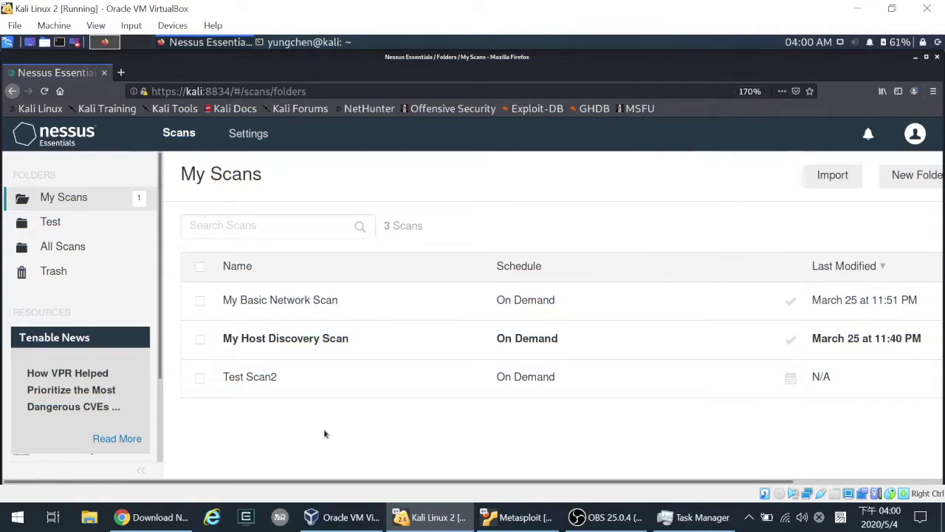
# - Open Test Scan2's configuration and review its credential categories
pyautogui.click(252, 377)
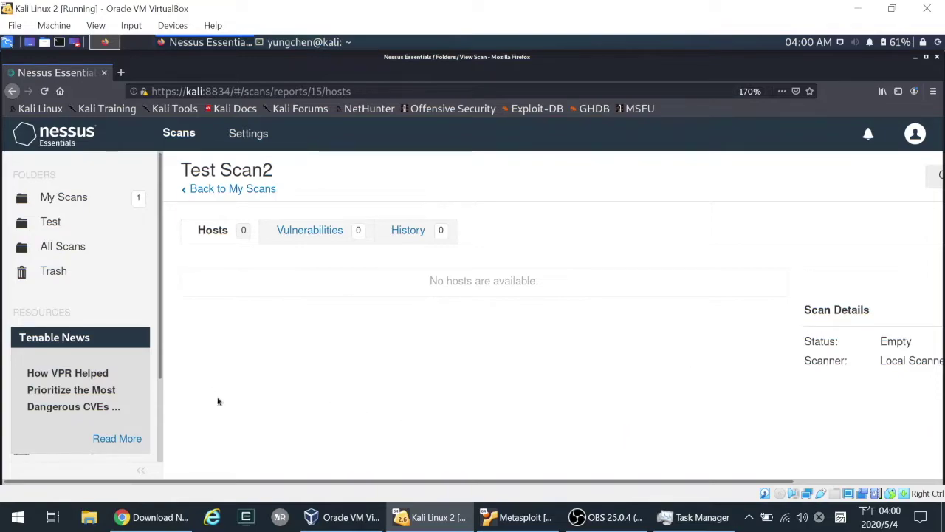
pyautogui.moveTo(361, 485); pyautogui.dragTo(530, 492)
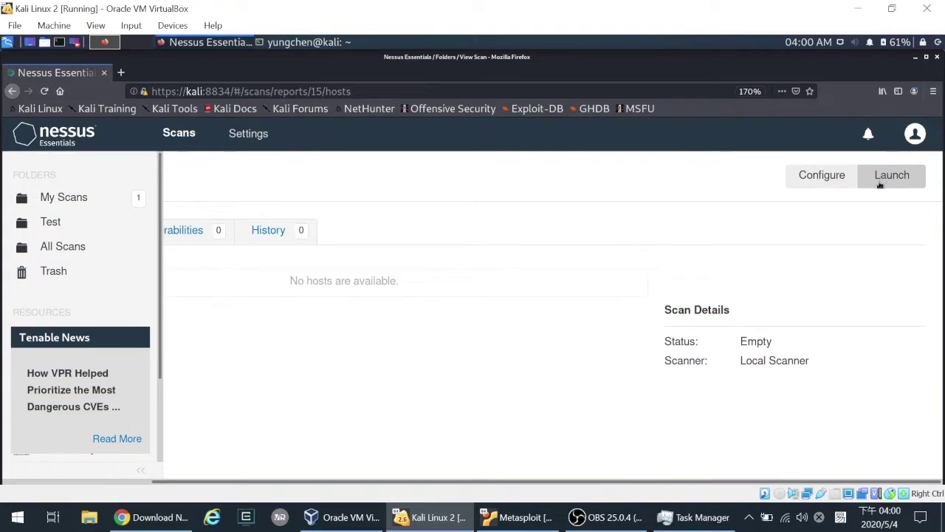
pyautogui.click(824, 177)
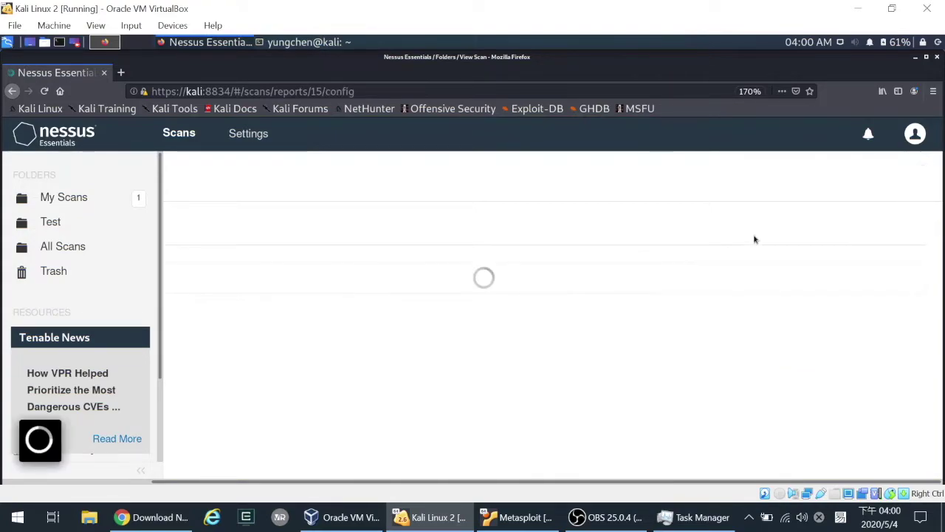
pyautogui.moveTo(392, 485); pyautogui.dragTo(229, 467)
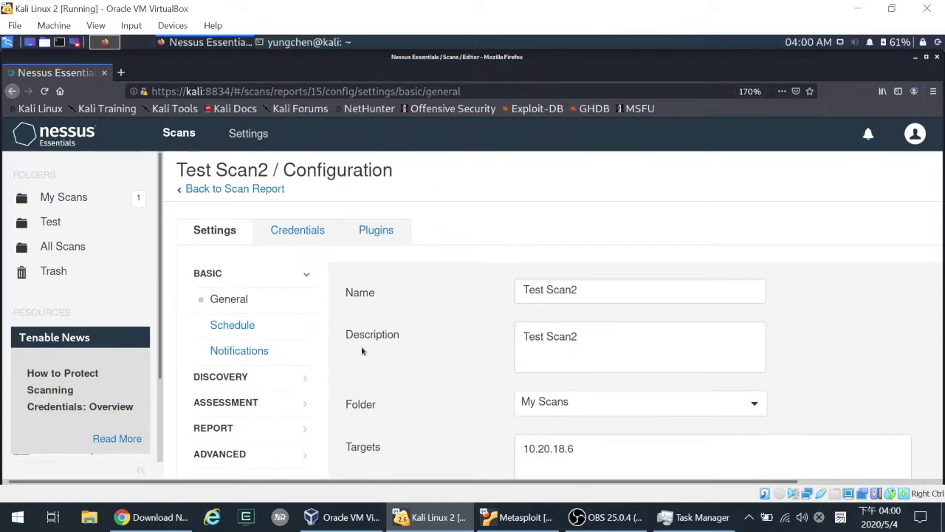
pyautogui.scroll(-3, 475, 313)
pyautogui.scroll(3, 459, 319)
pyautogui.click(300, 230)
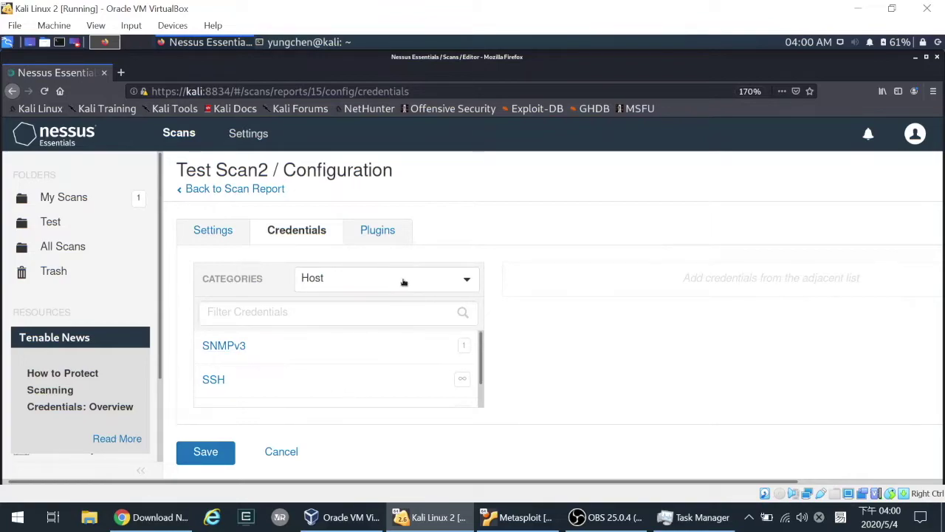
pyautogui.click(370, 281)
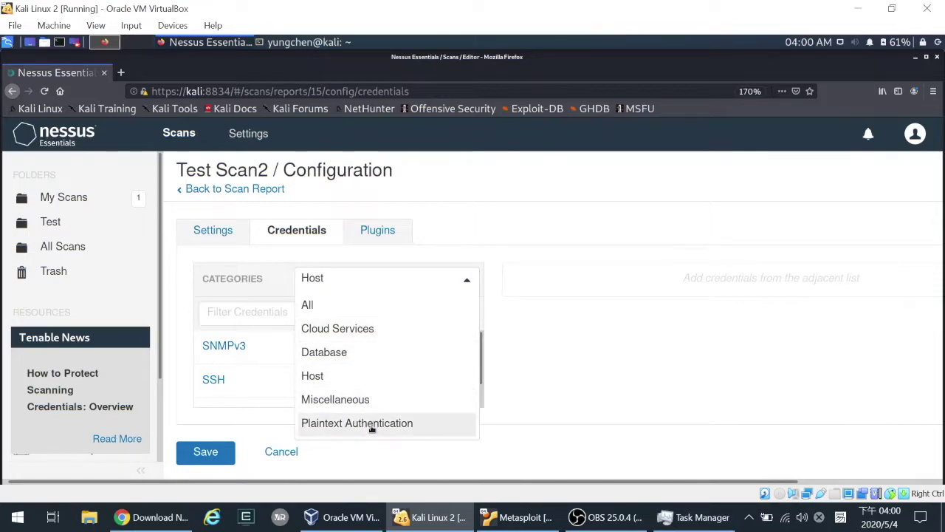
# - Review the enabled plugin families and save Test Scan2's configuration
pyautogui.click(381, 233)
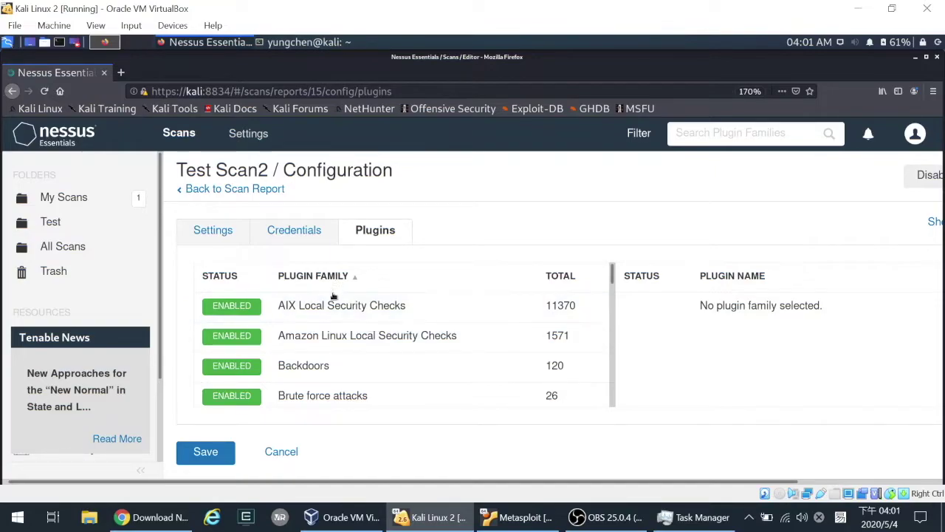
pyautogui.scroll(-10, 332, 322)
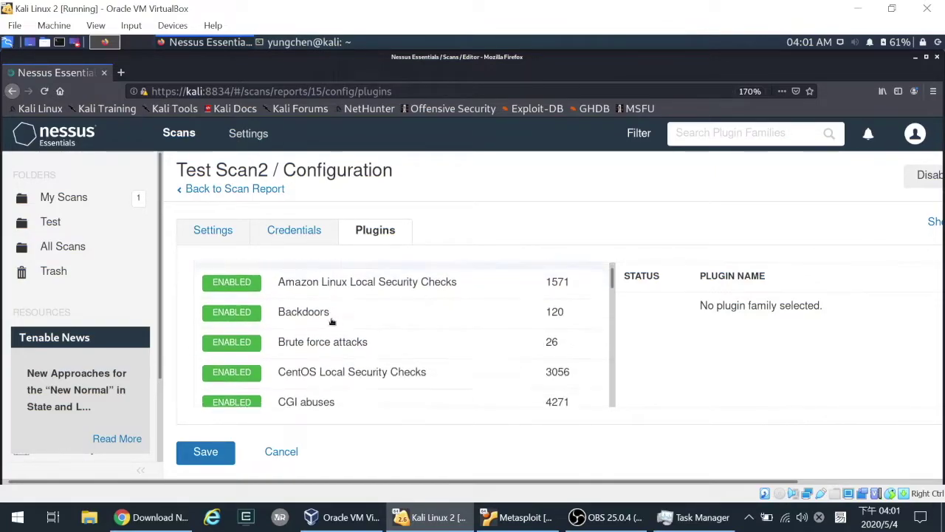
pyautogui.scroll(-3, 328, 323)
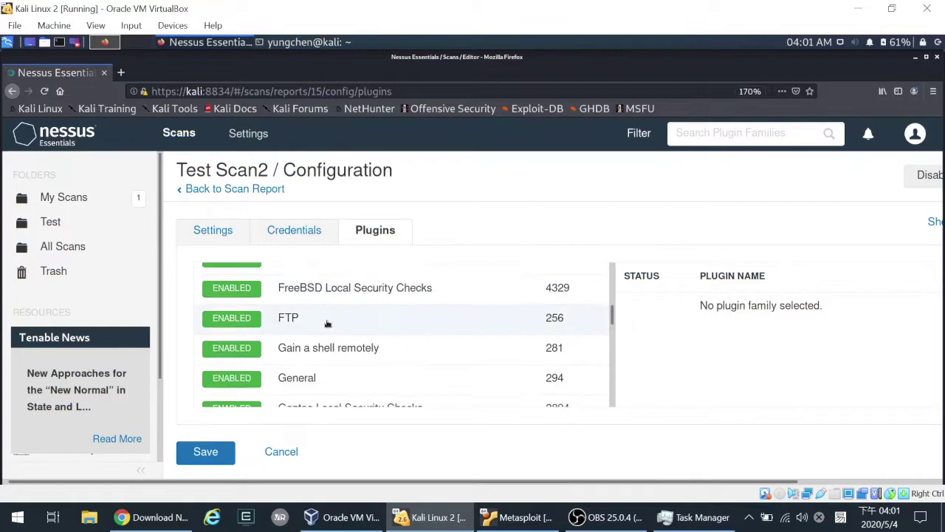
pyautogui.scroll(12, 554, 340)
pyautogui.scroll(1, 555, 333)
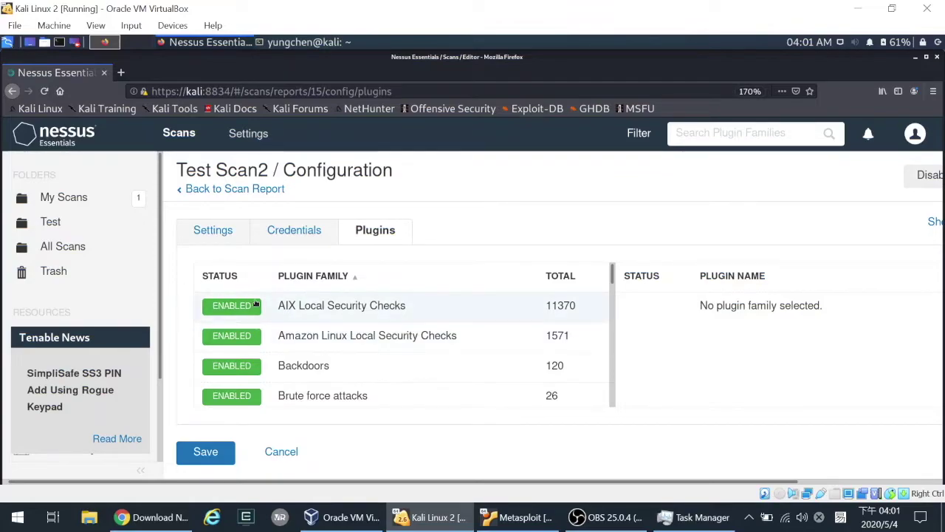
pyautogui.scroll(-5, 553, 312)
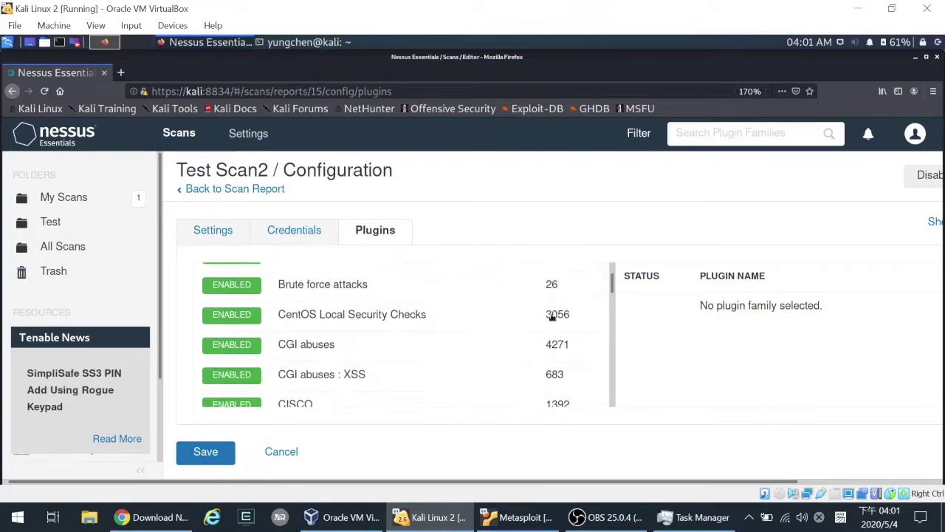
pyautogui.scroll(-15, 550, 318)
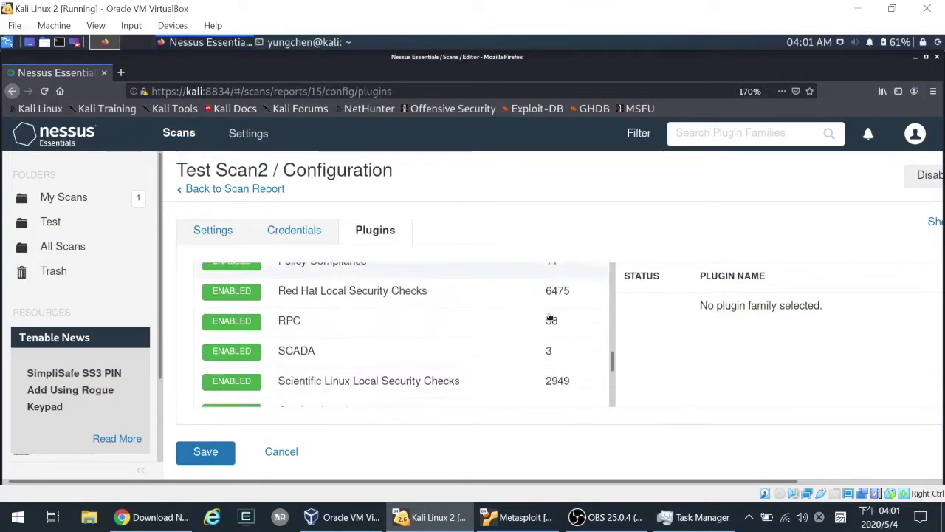
pyautogui.scroll(-2, 551, 318)
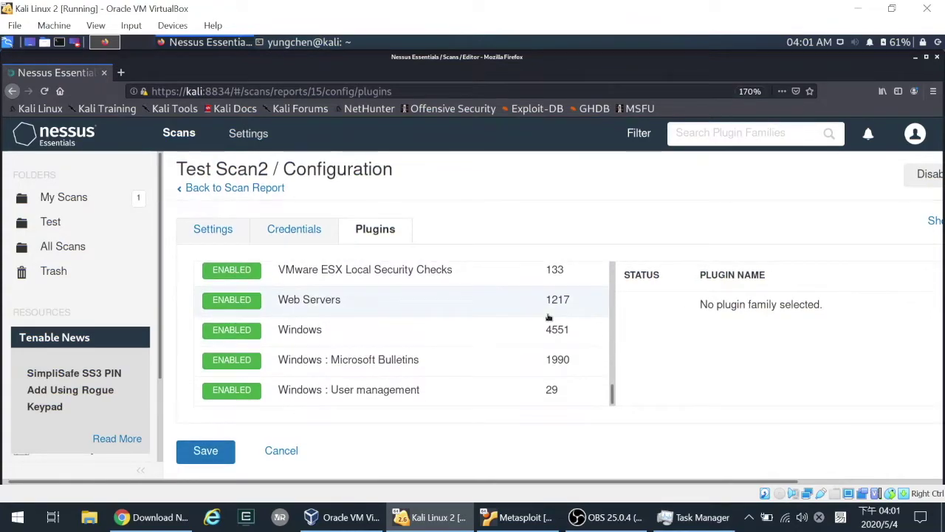
pyautogui.click(205, 450)
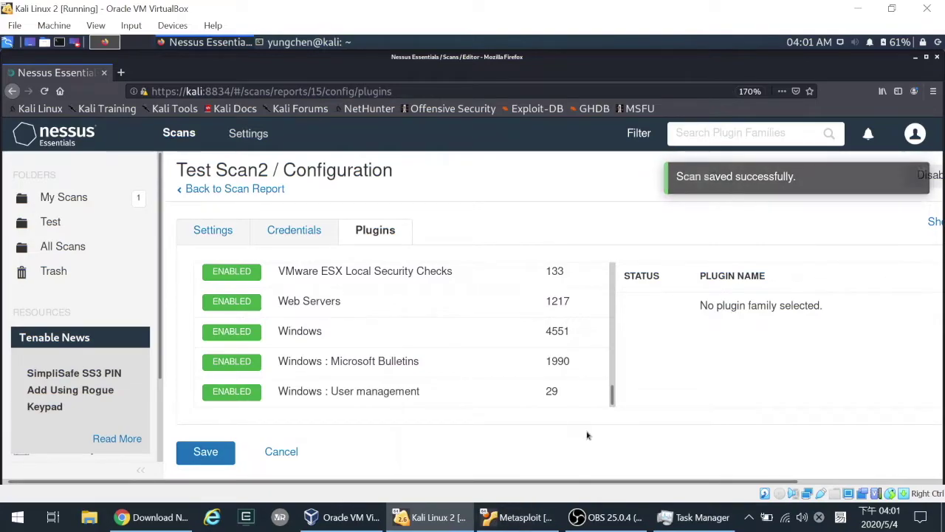
pyautogui.moveTo(684, 482); pyautogui.dragTo(374, 448)
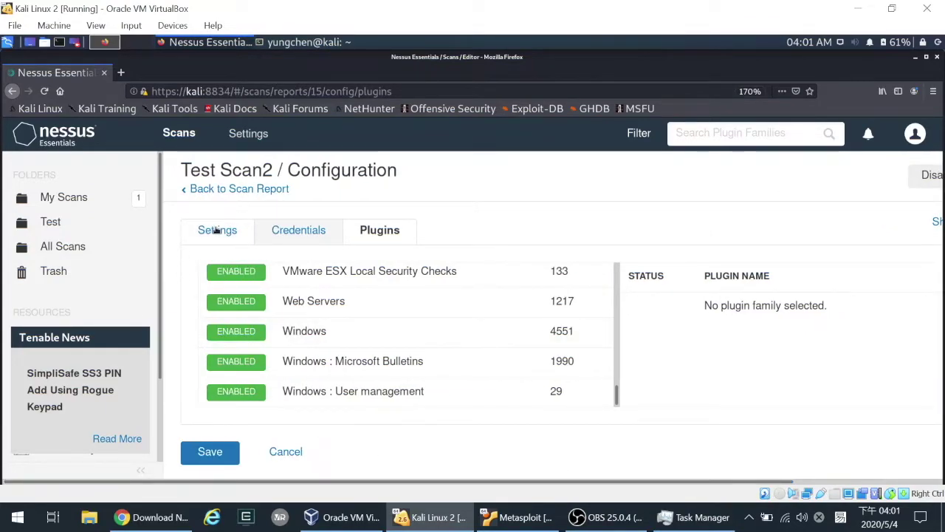
# - Go from the scan report to My Scans, open Test Scan2 and launch it
pyautogui.click(230, 190)
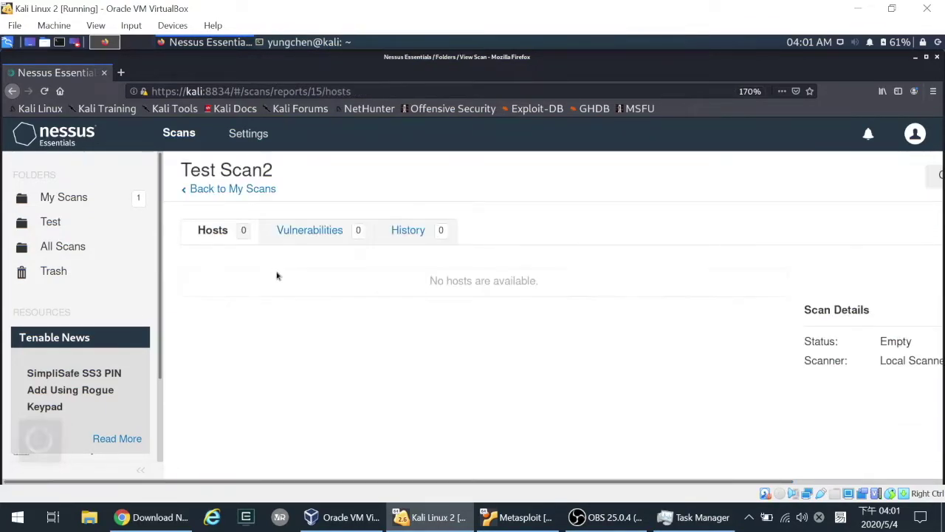
pyautogui.click(65, 198)
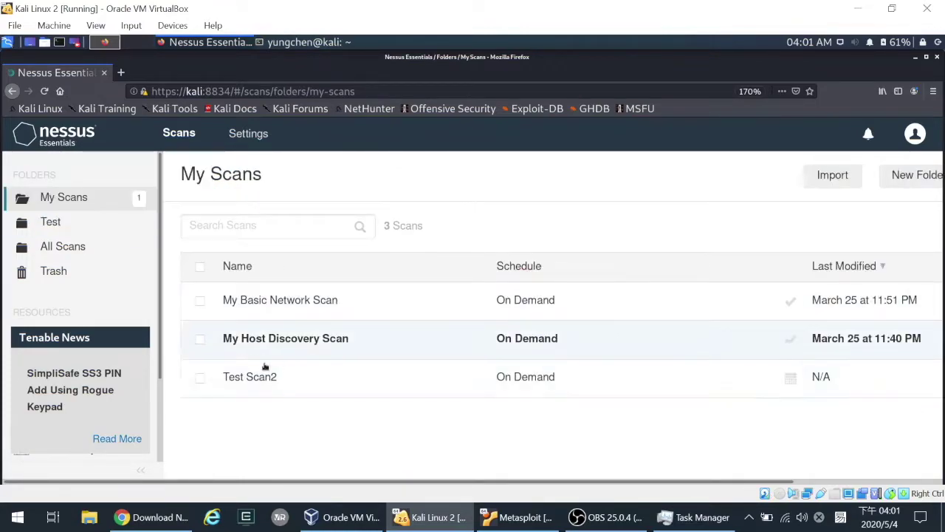
pyautogui.click(509, 384)
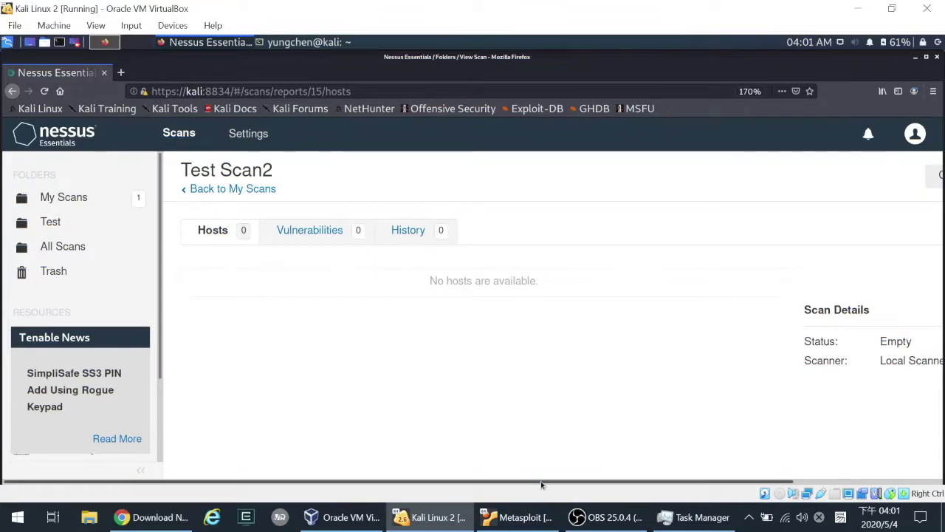
pyautogui.moveTo(541, 484); pyautogui.dragTo(658, 484)
pyautogui.click(891, 182)
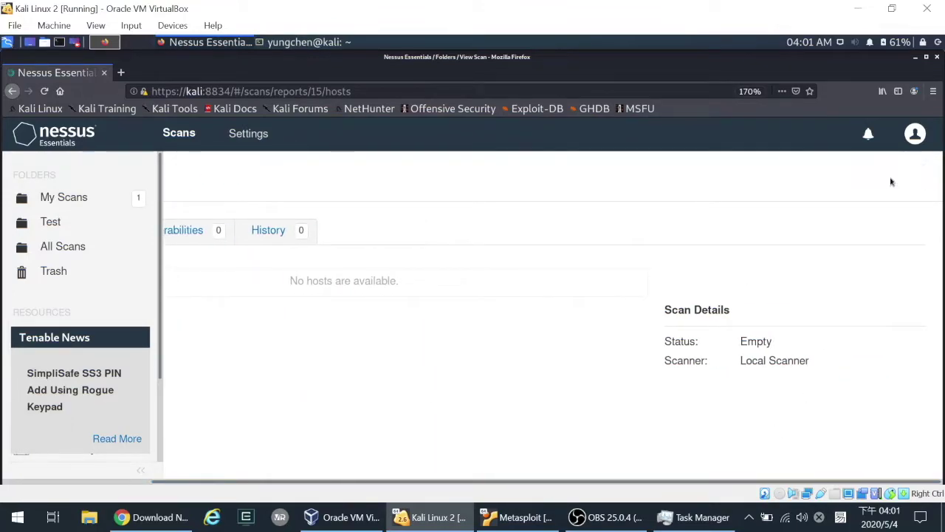
pyautogui.moveTo(153, 484); pyautogui.dragTo(8, 486)
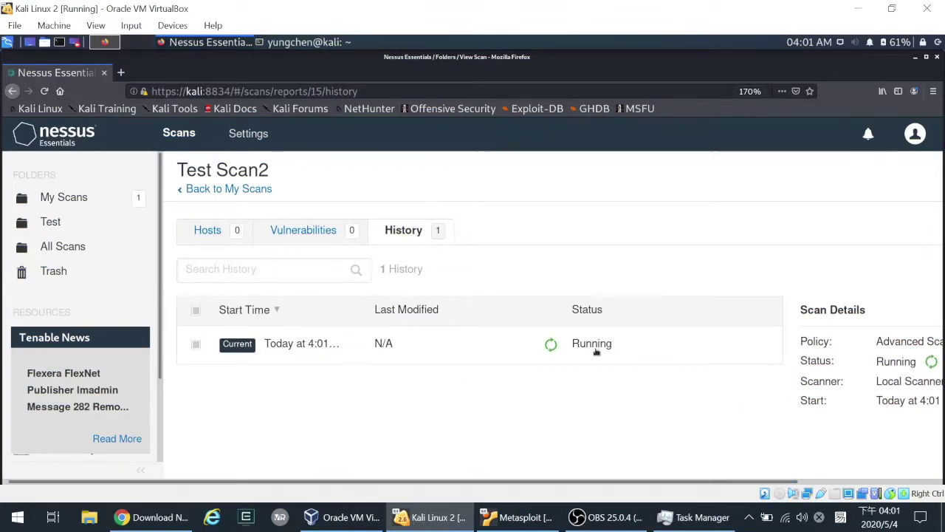
pyautogui.hotkey('ctrl', '-')
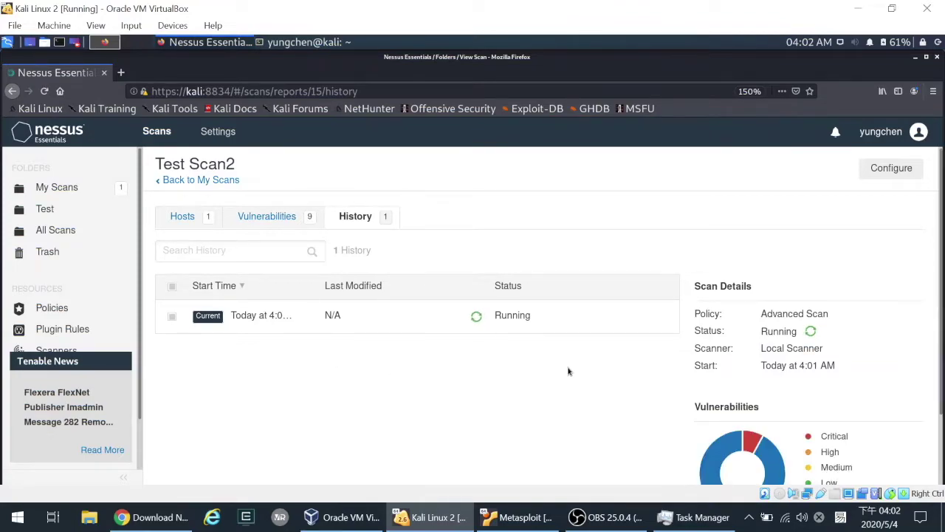
pyautogui.scroll(-1, 506, 358)
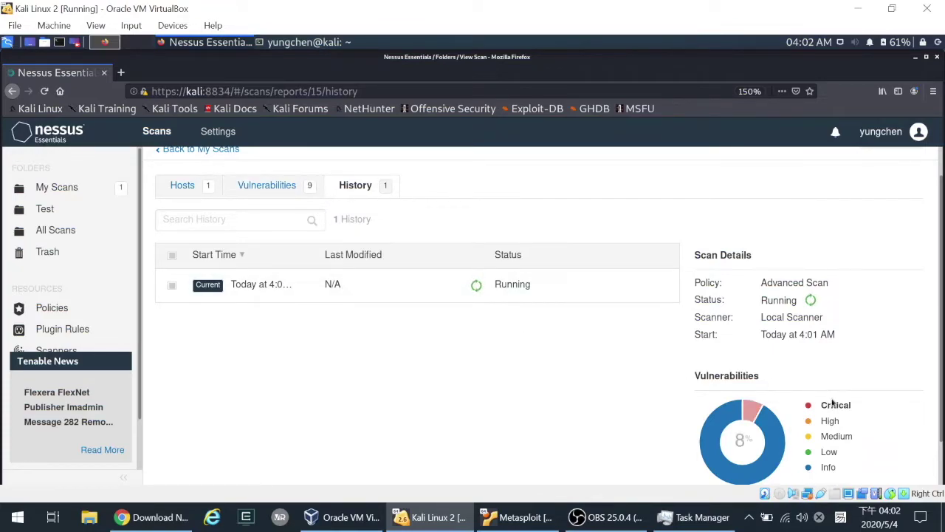
pyautogui.scroll(-1, 833, 402)
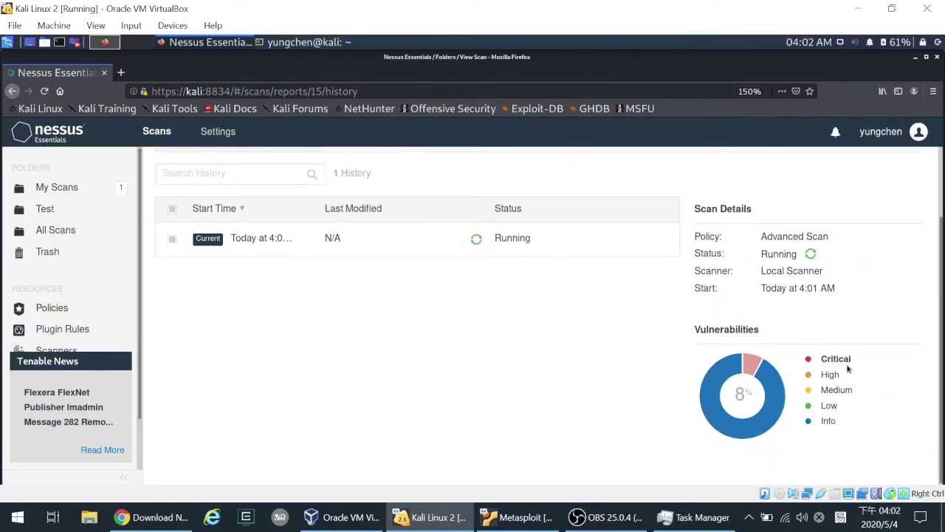
pyautogui.scroll(2, 824, 366)
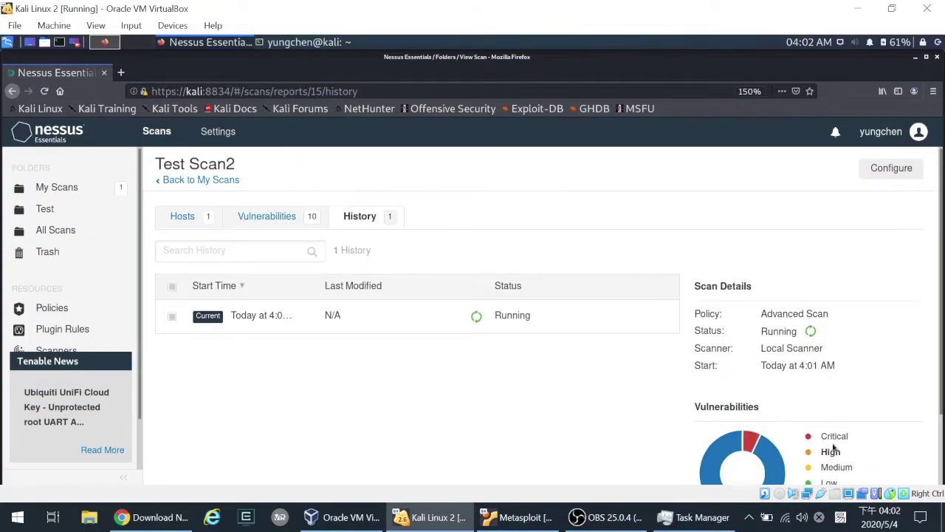
pyautogui.scroll(-2, 798, 447)
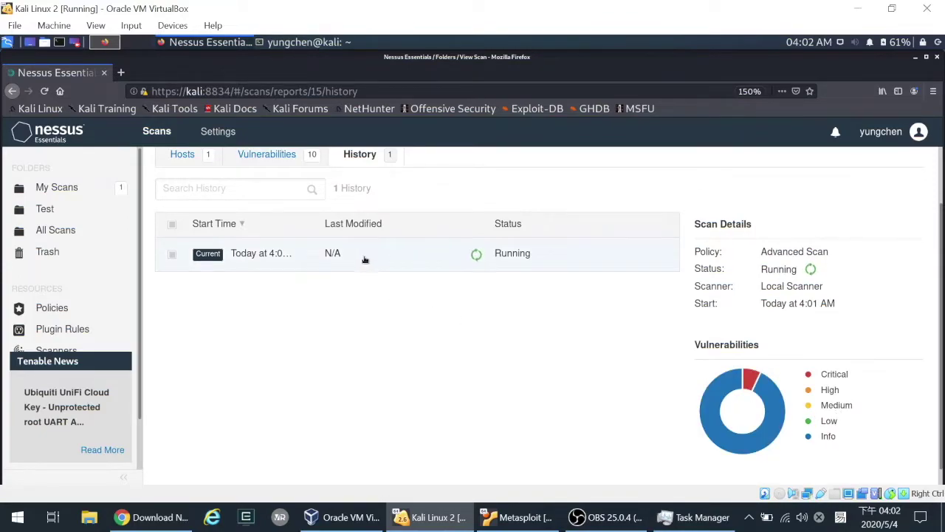
pyautogui.scroll(1, 305, 266)
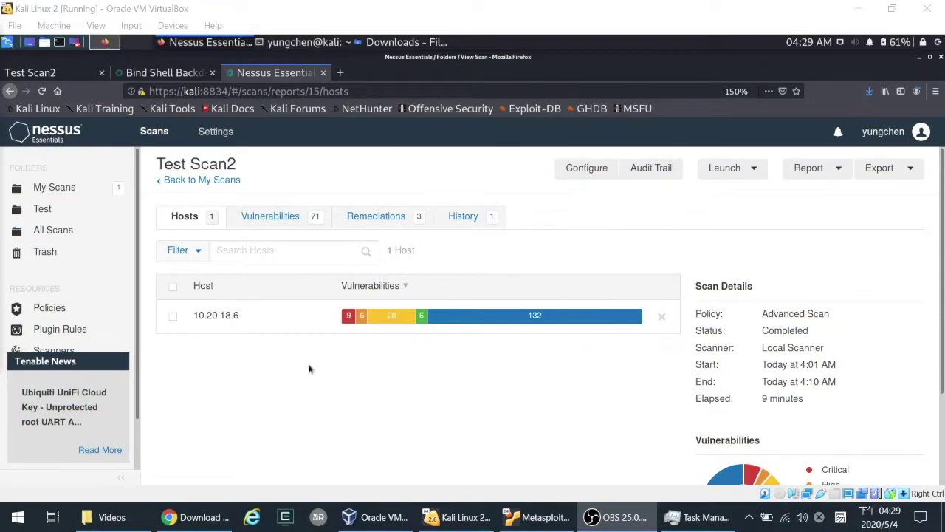
# - Look over the completed Test Scan2 hosts page and show its 71-item Vulnerabilities list
pyautogui.scroll(-3, 506, 344)
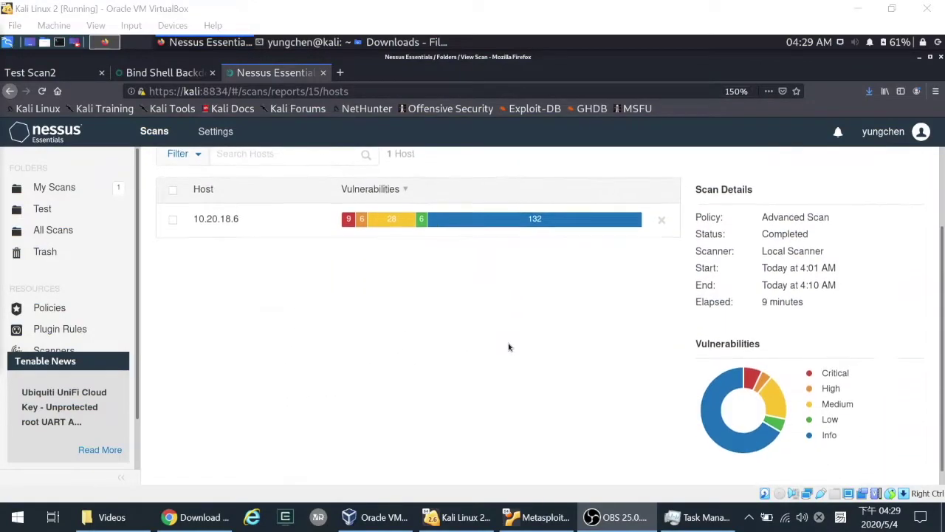
pyautogui.scroll(3, 505, 352)
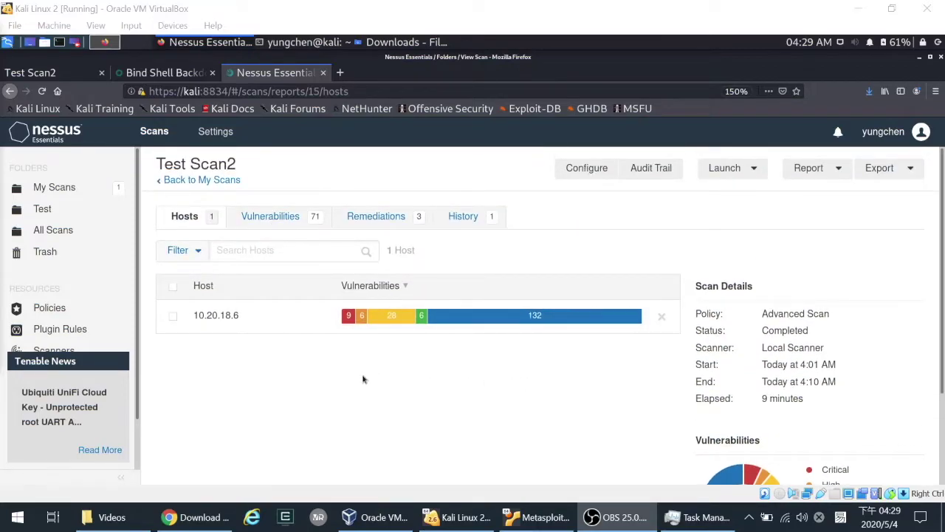
pyautogui.scroll(-1, 510, 403)
pyautogui.scroll(-3, 509, 403)
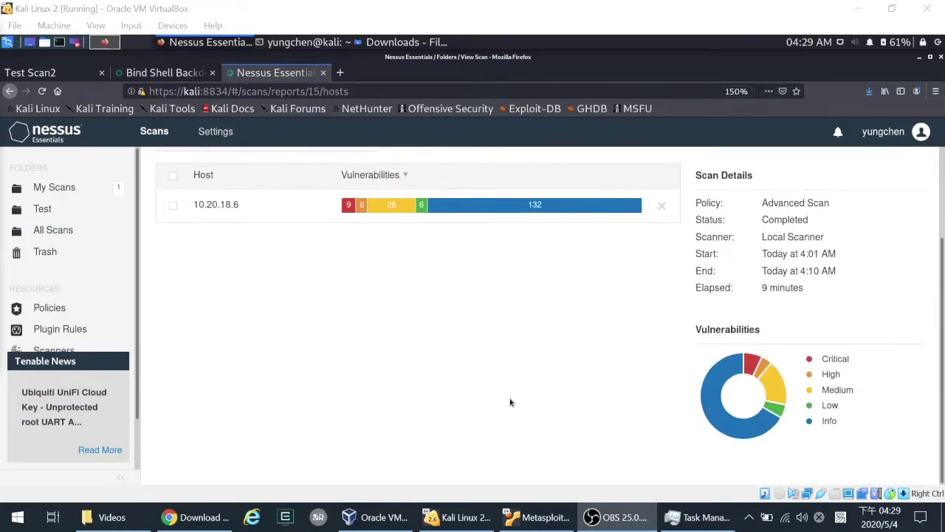
pyautogui.scroll(3, 508, 401)
pyautogui.click(262, 219)
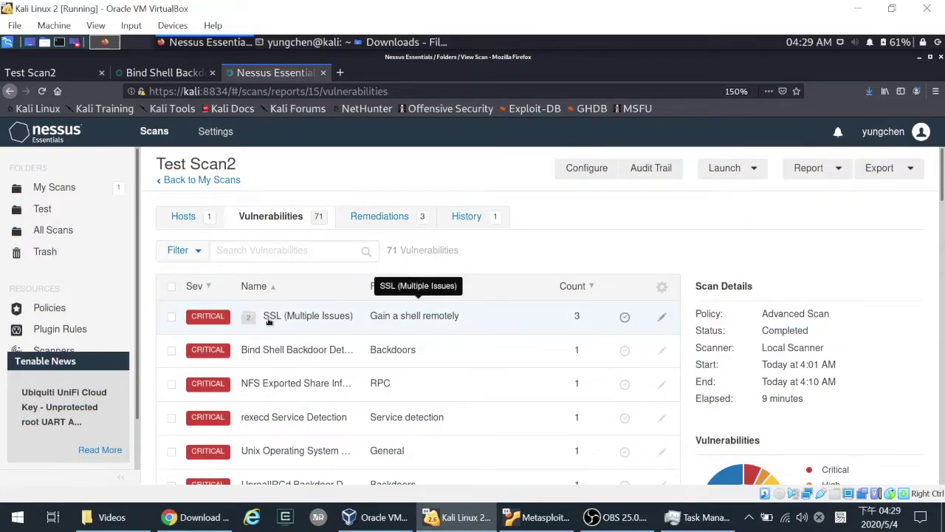
# - Open the first Debian OpenSSH finding in SSL (Multiple Issues) and read its description
pyautogui.click(308, 318)
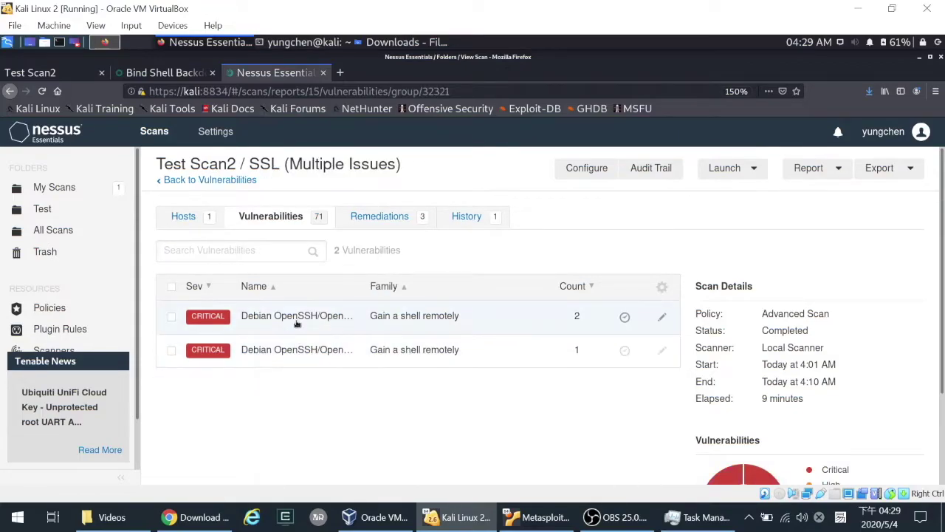
pyautogui.click(298, 318)
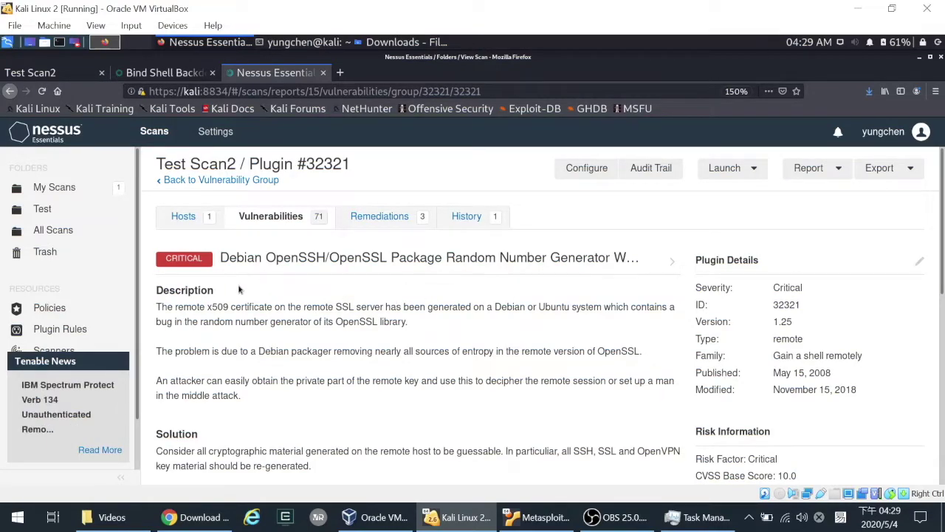
pyautogui.moveTo(155, 308); pyautogui.dragTo(387, 307)
pyautogui.moveTo(297, 380); pyautogui.dragTo(407, 380)
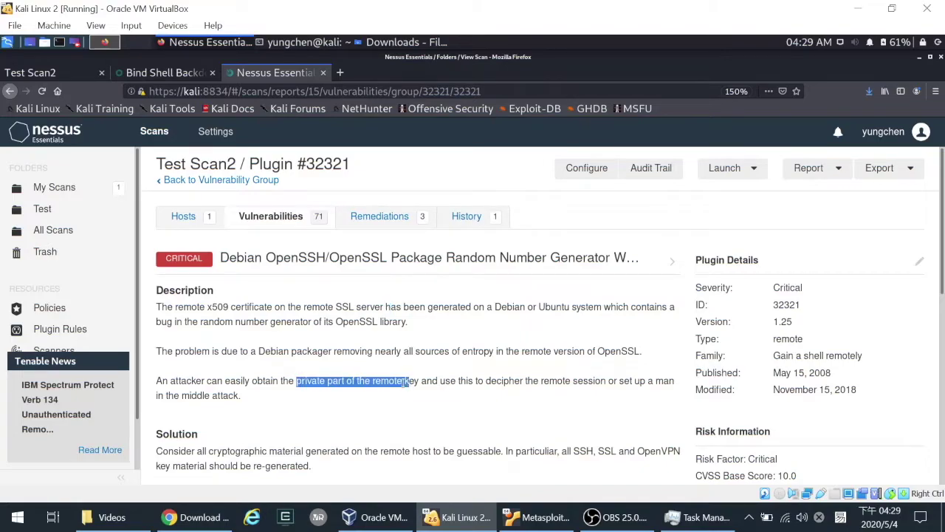
pyautogui.click(477, 382)
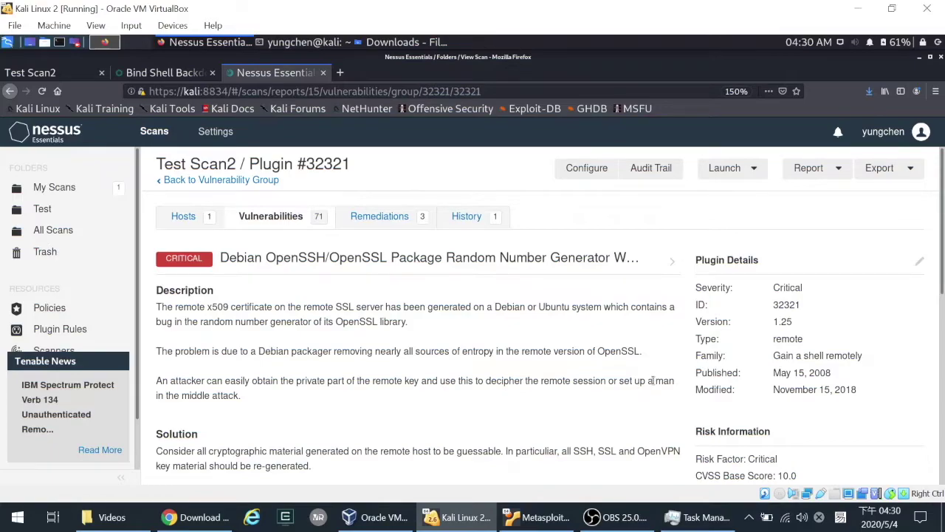
pyautogui.moveTo(657, 381); pyautogui.dragTo(242, 403)
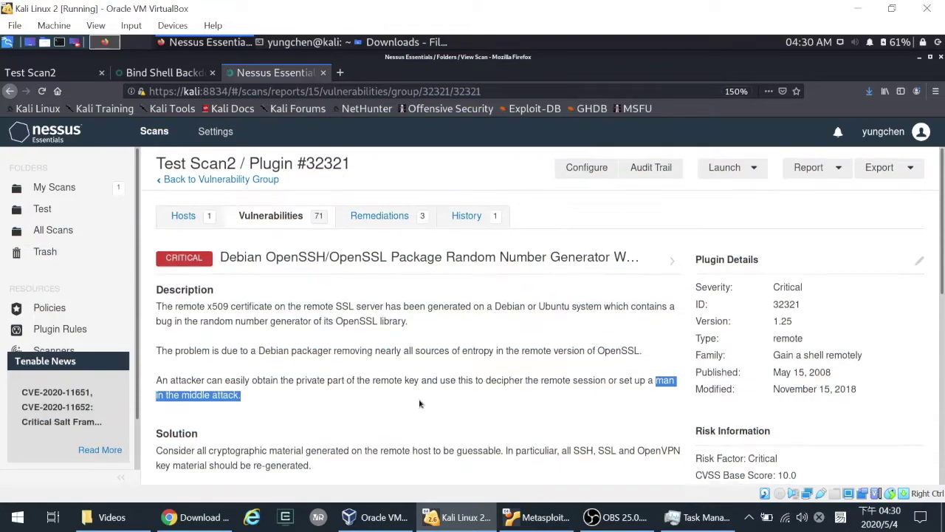
# - Read the Solution and vulnerability details, then open the CVE-2008-0166 reference in a new tab
pyautogui.scroll(-1, 418, 403)
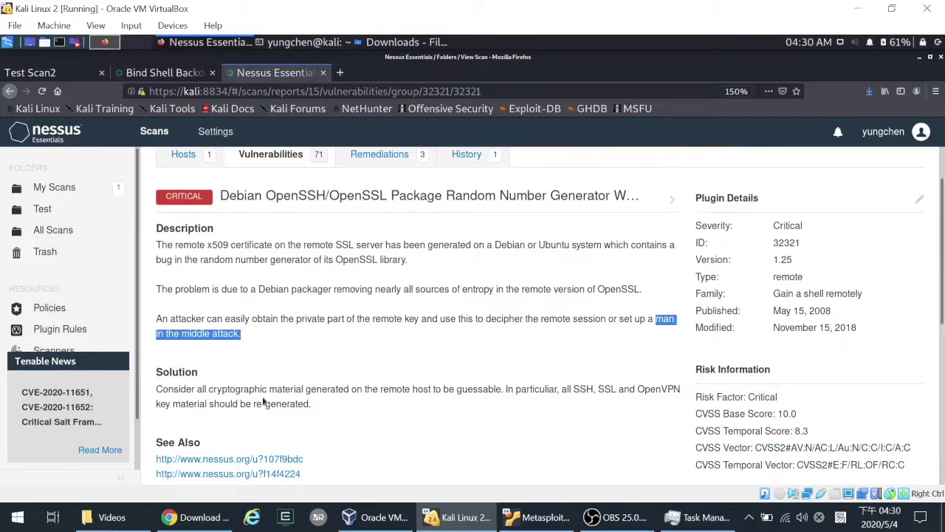
pyautogui.moveTo(161, 392); pyautogui.dragTo(505, 393)
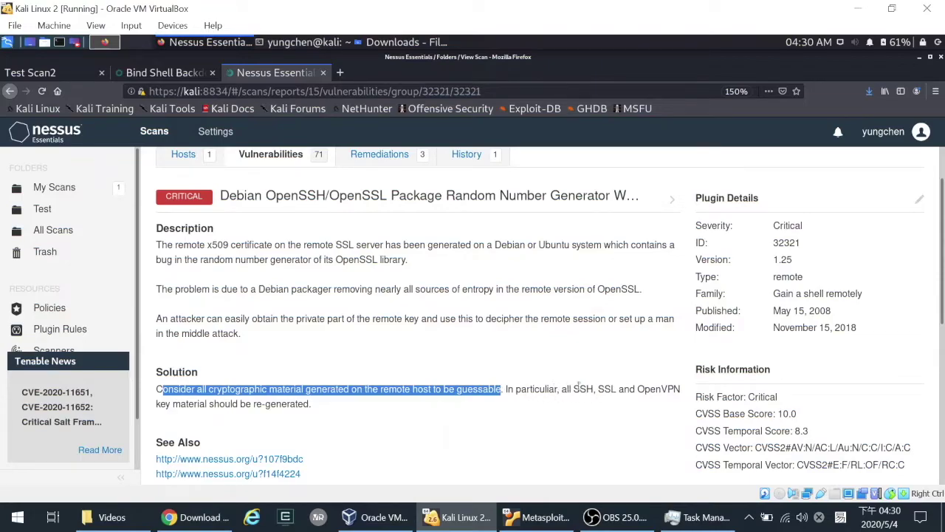
pyautogui.moveTo(188, 404); pyautogui.dragTo(292, 408)
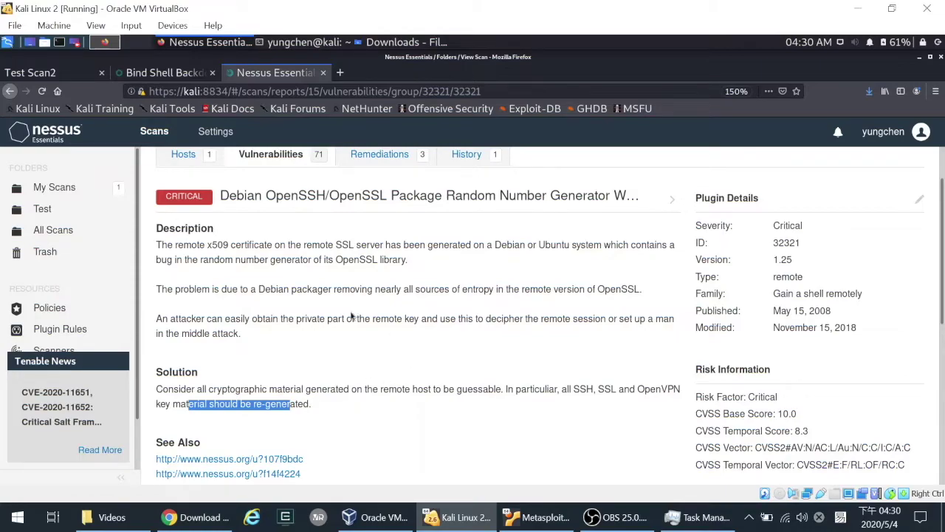
pyautogui.scroll(-5, 353, 316)
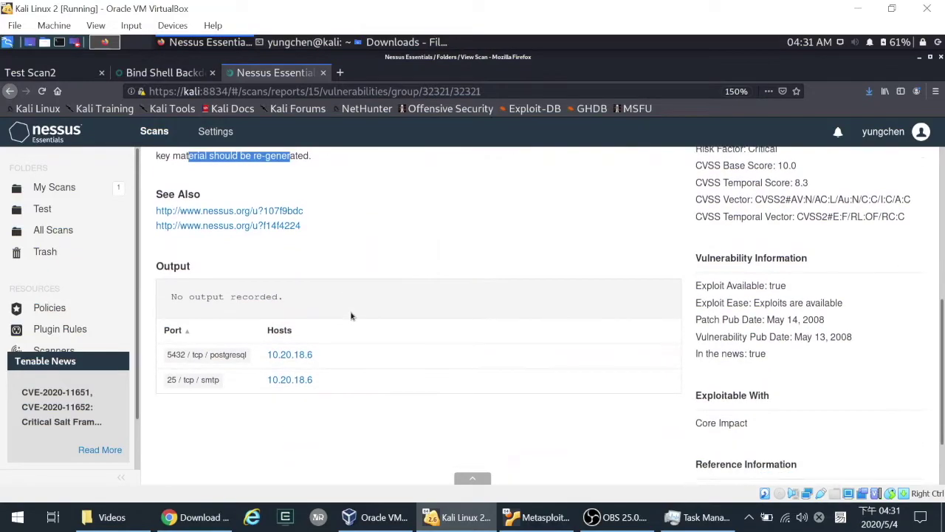
pyautogui.moveTo(280, 301); pyautogui.dragTo(329, 306)
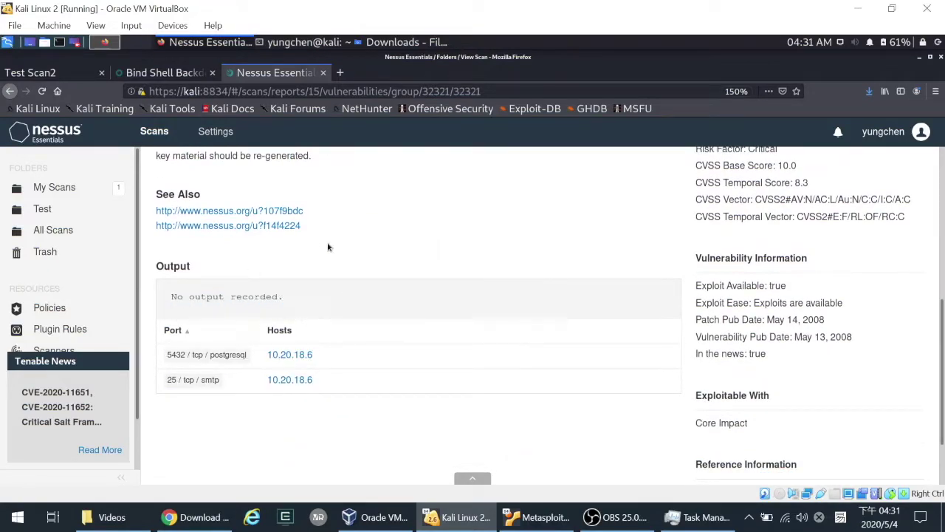
pyautogui.scroll(1, 318, 384)
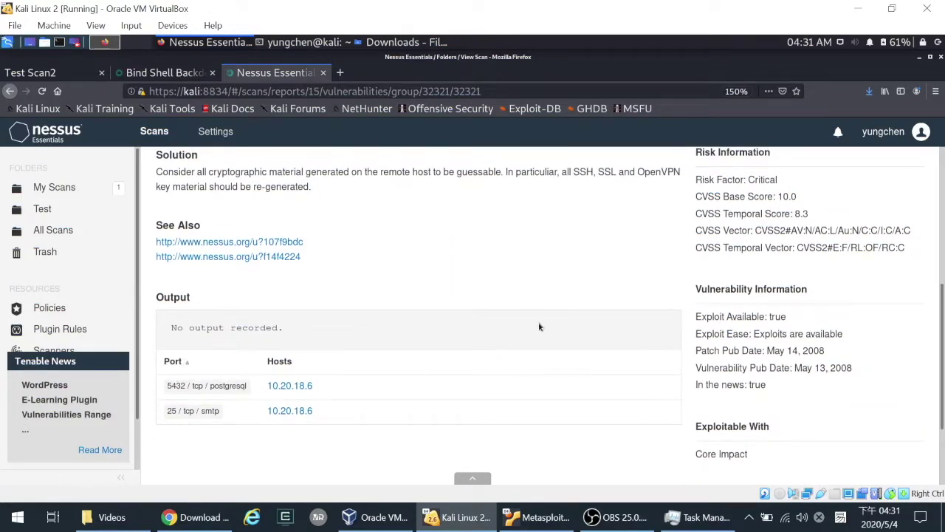
pyautogui.moveTo(715, 334); pyautogui.dragTo(791, 420)
pyautogui.click(751, 359)
pyautogui.scroll(-3, 756, 418)
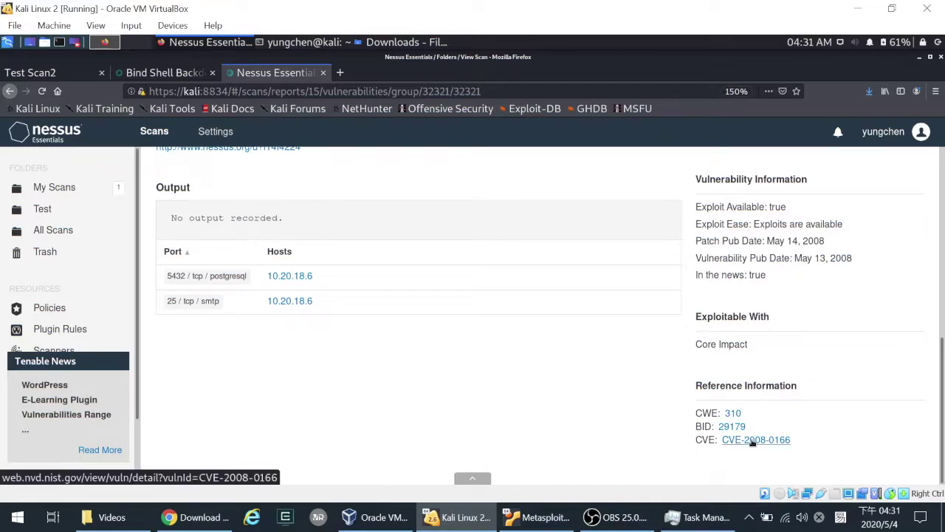
pyautogui.click(753, 440)
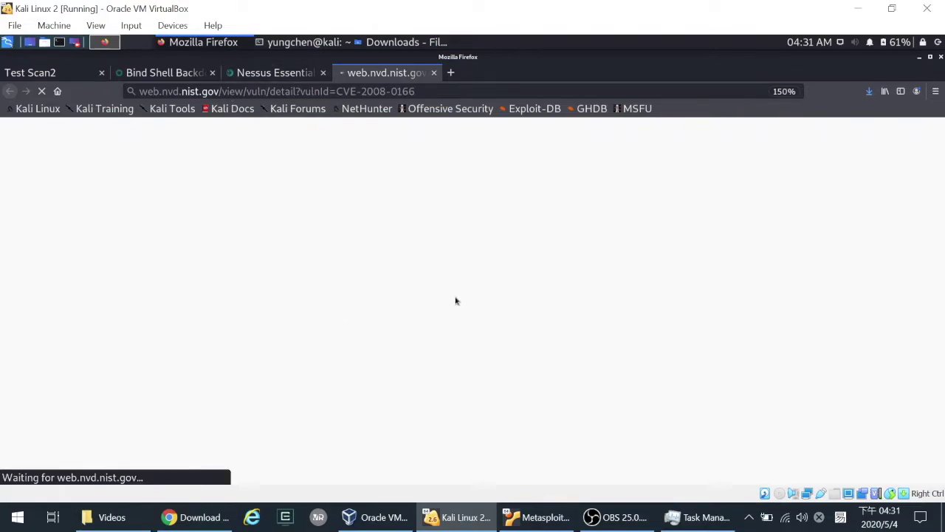
# - Switch back to the Nessus Essentials tab and return to Test Scan2's vulnerability list
pyautogui.click(164, 72)
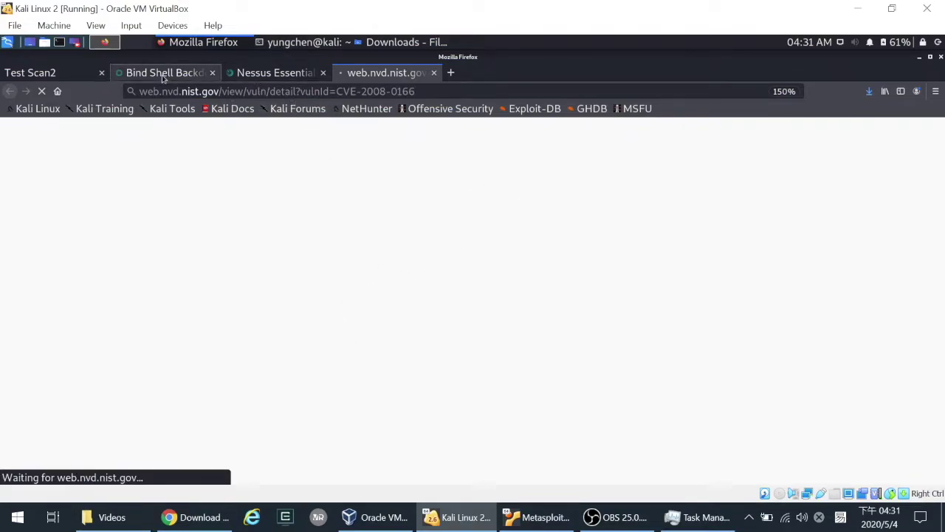
pyautogui.click(273, 73)
pyautogui.scroll(10, 270, 352)
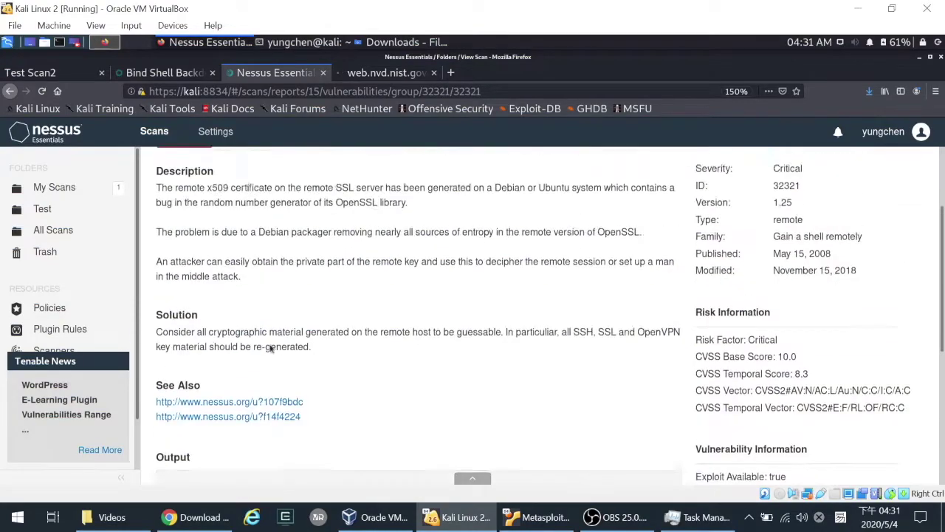
pyautogui.click(270, 215)
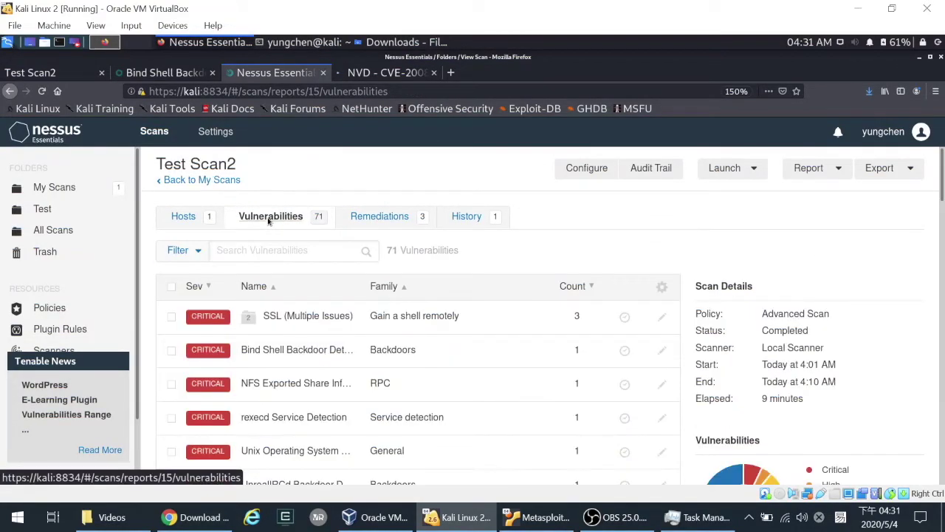
pyautogui.scroll(-1, 328, 348)
pyautogui.scroll(-2, 329, 347)
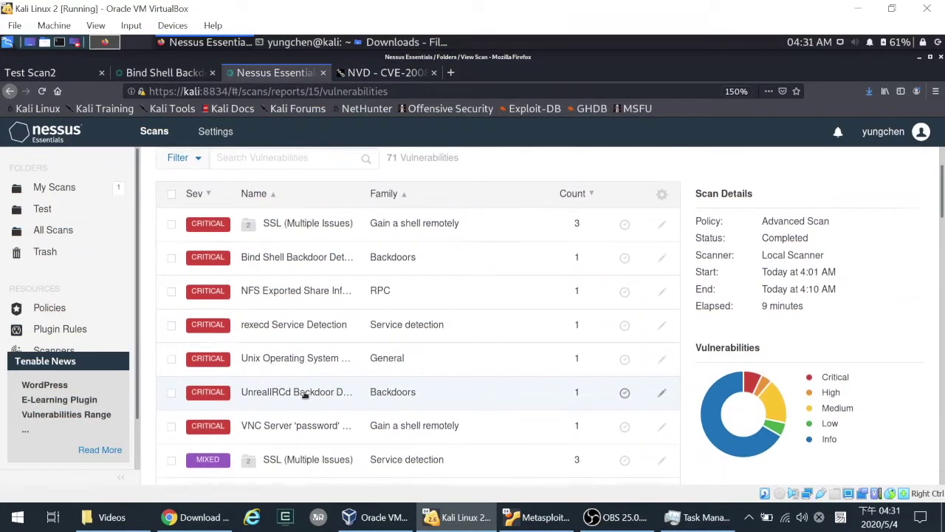
pyautogui.click(284, 428)
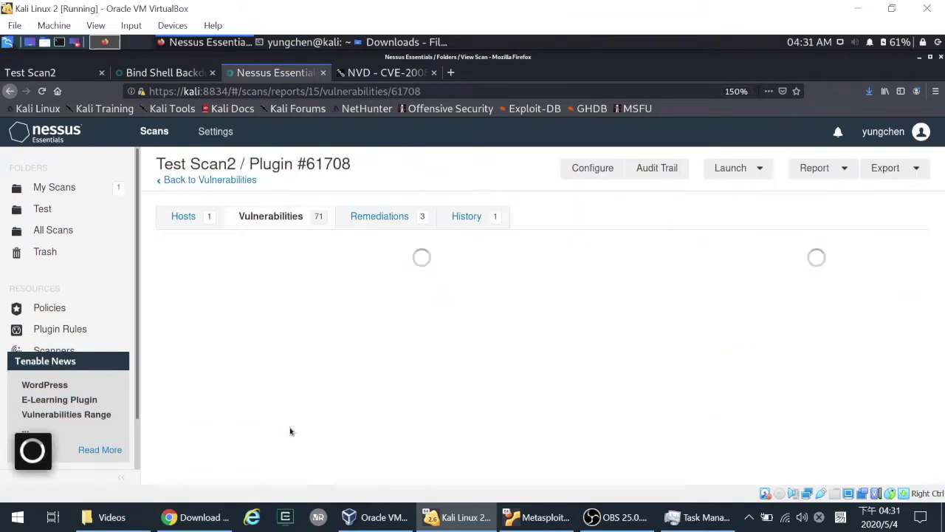
pyautogui.scroll(-1, 385, 373)
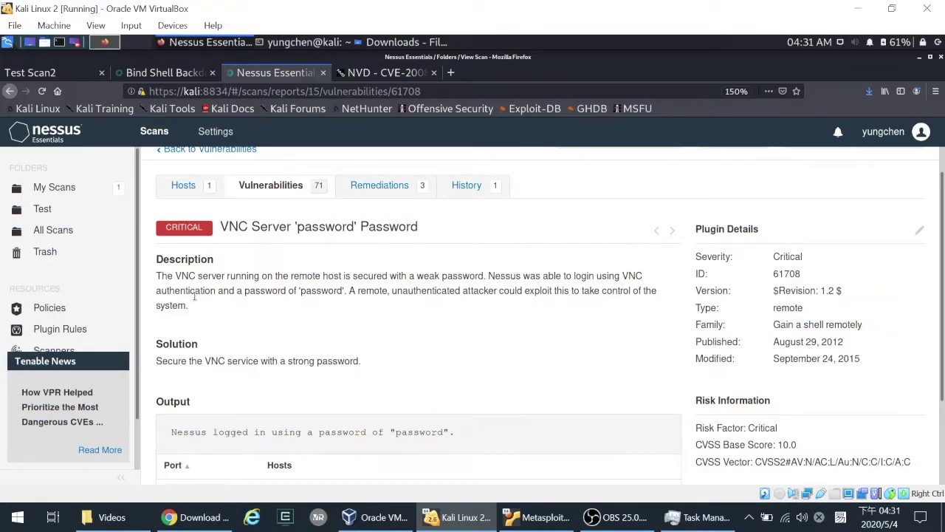
pyautogui.moveTo(198, 294); pyautogui.dragTo(279, 294)
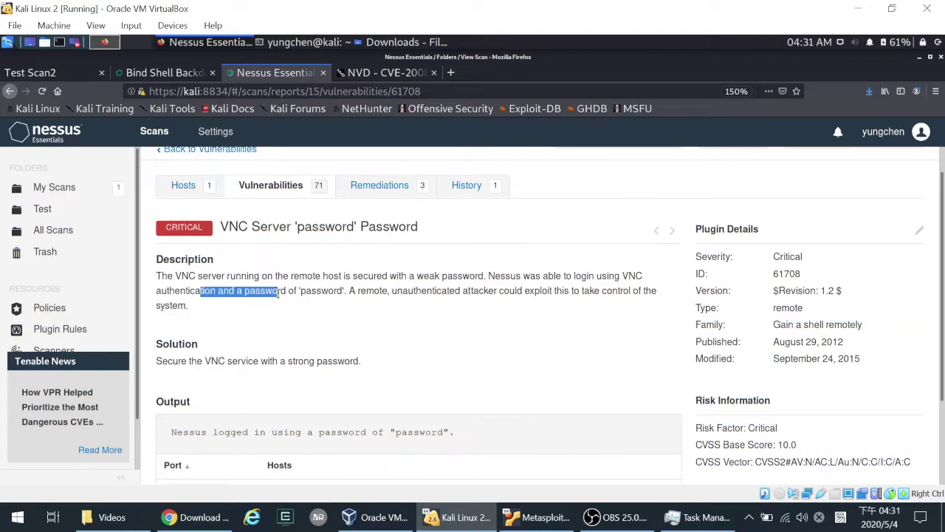
pyautogui.click(280, 294)
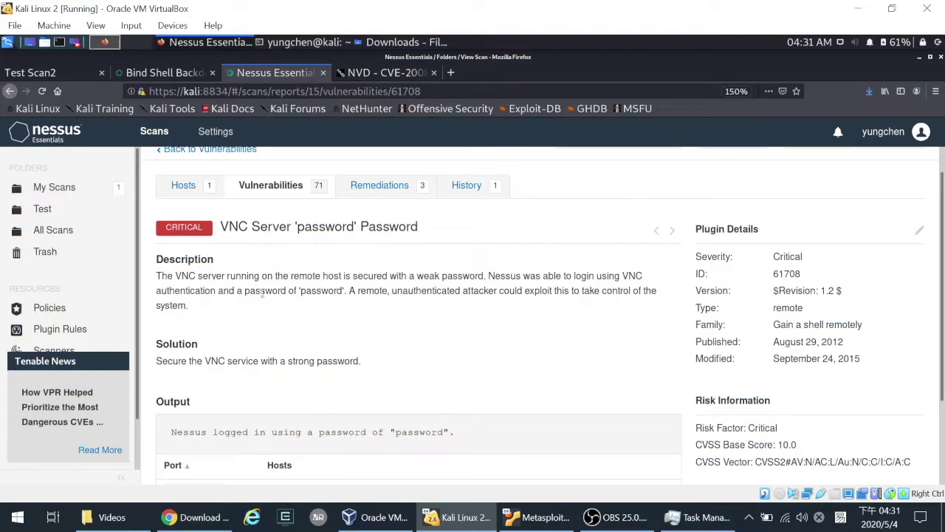
pyautogui.moveTo(260, 293); pyautogui.dragTo(365, 292)
pyautogui.click(387, 302)
pyautogui.doubleClick(321, 290)
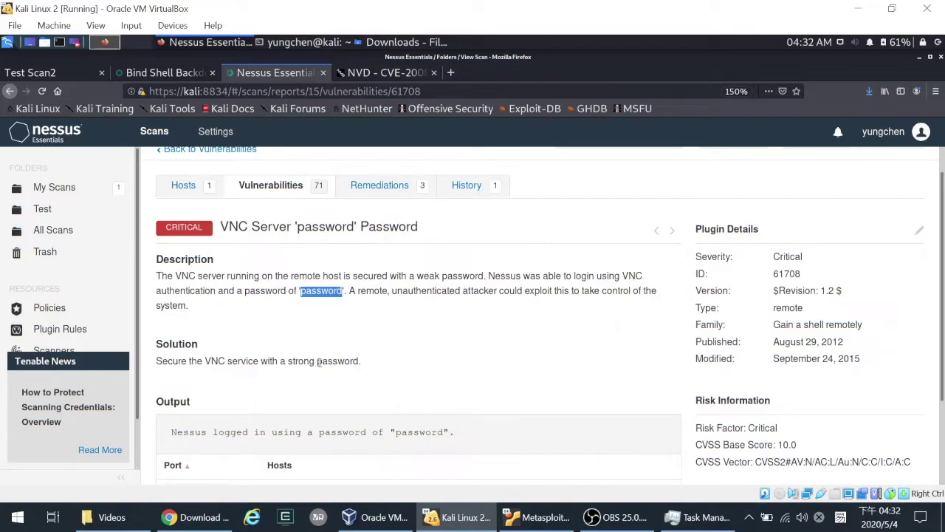
pyautogui.scroll(-3, 381, 362)
pyautogui.moveTo(189, 328); pyautogui.dragTo(415, 337)
pyautogui.click(434, 330)
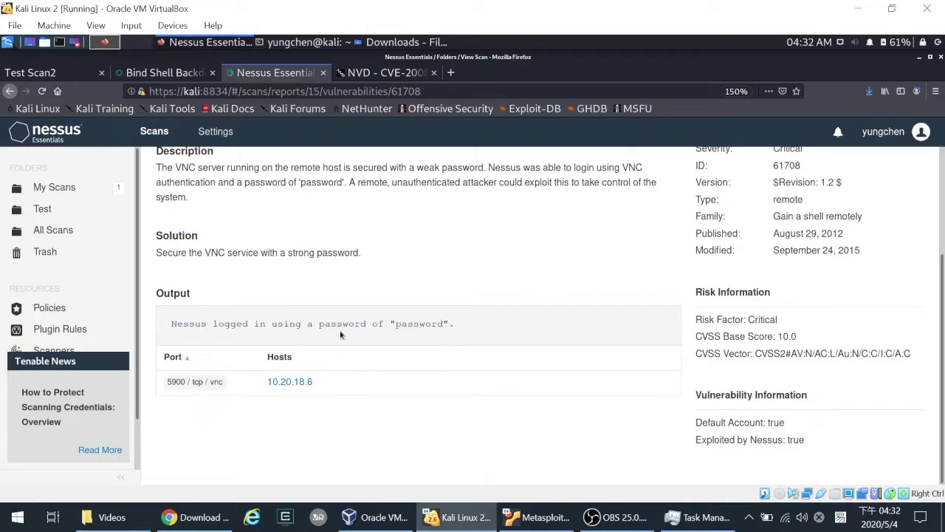
pyautogui.doubleClick(408, 328)
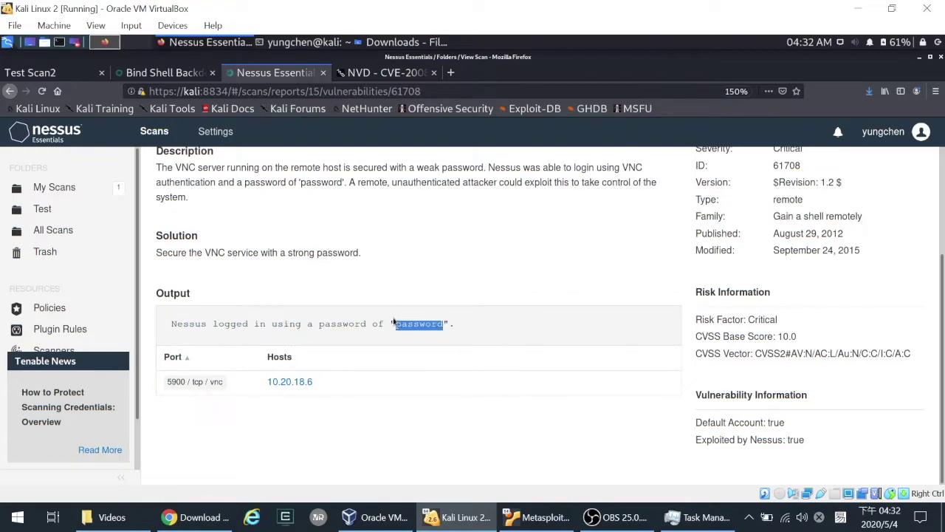
pyautogui.scroll(1, 400, 260)
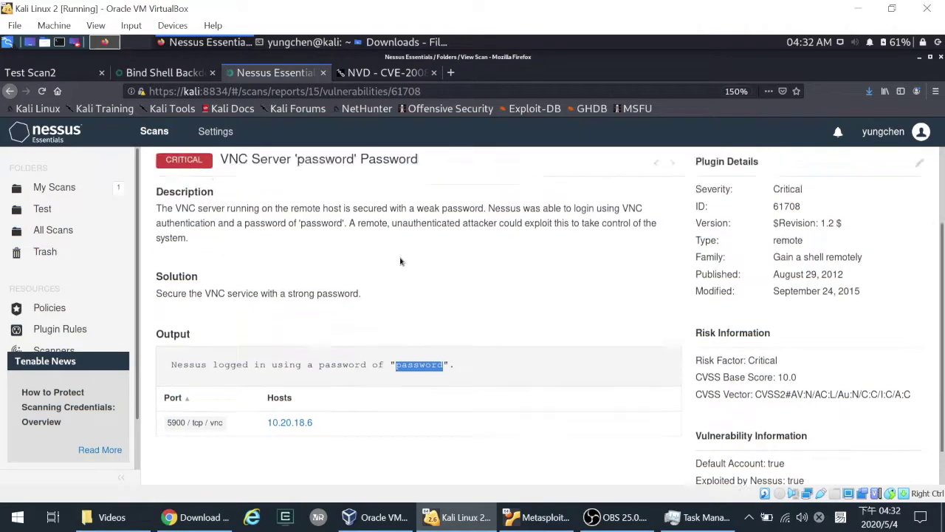
pyautogui.scroll(3, 400, 260)
pyautogui.click(281, 218)
pyautogui.scroll(-1, 343, 325)
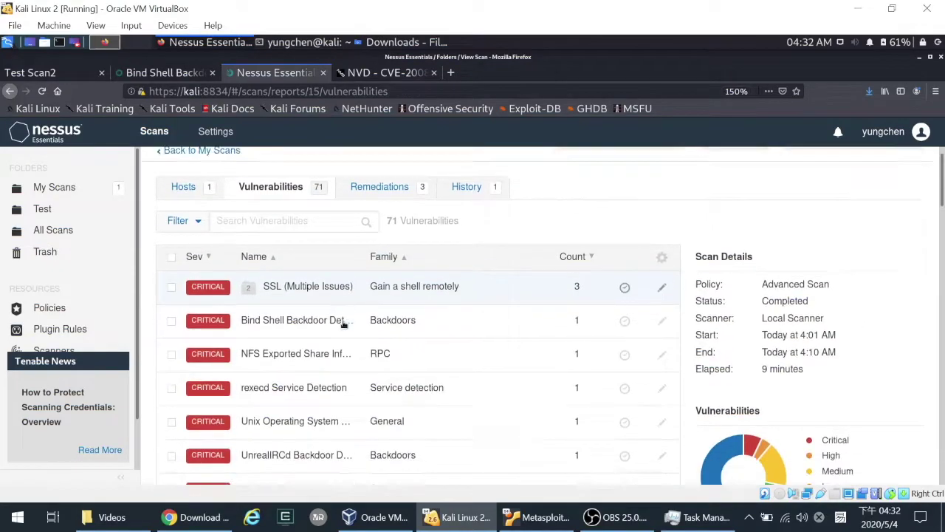
# - Inspect the Apache Tomcat (Multiple Issues) group, then go back to the full vulnerability list
pyautogui.scroll(-2, 344, 323)
pyautogui.scroll(-4, 343, 326)
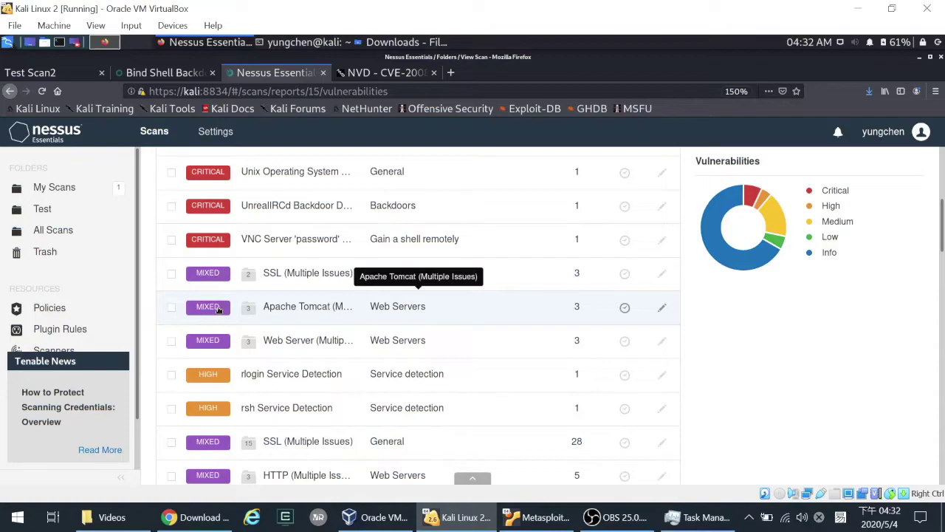
pyautogui.click(220, 310)
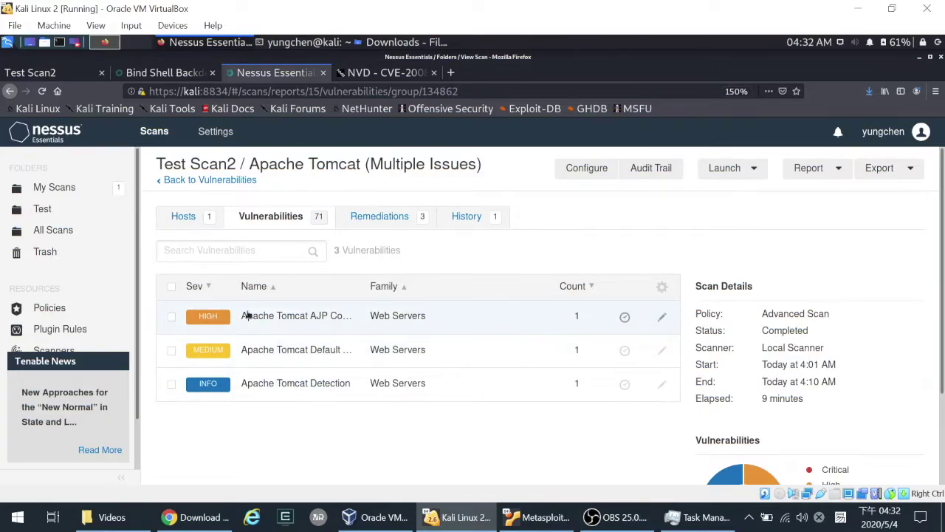
pyautogui.click(10, 92)
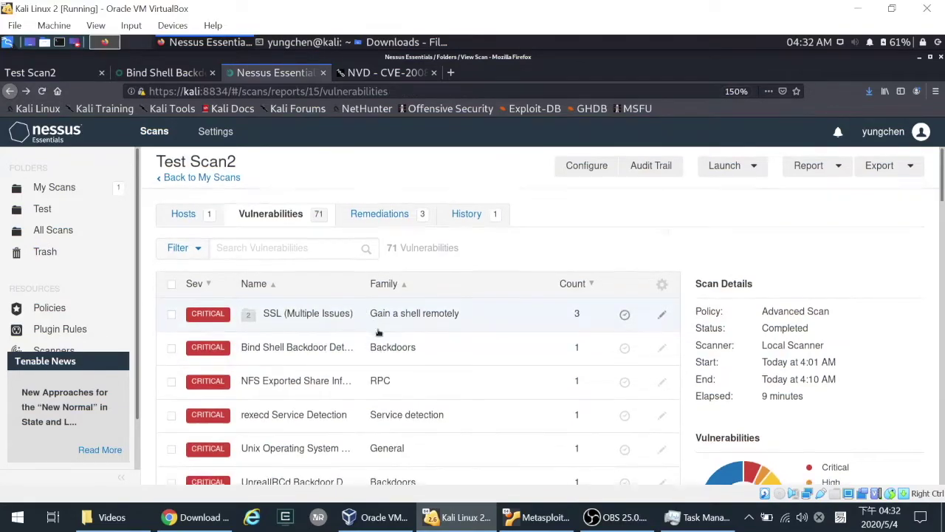
# - Scroll down the list and open the Samba Badlock Vulnerability details
pyautogui.scroll(-3, 375, 336)
pyautogui.scroll(4, 375, 336)
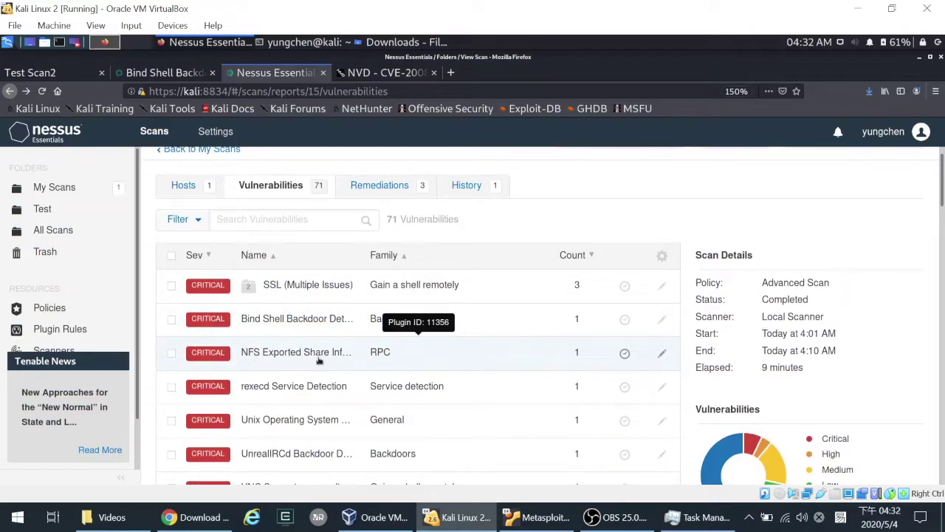
pyautogui.scroll(-3, 319, 359)
pyautogui.scroll(-7, 319, 359)
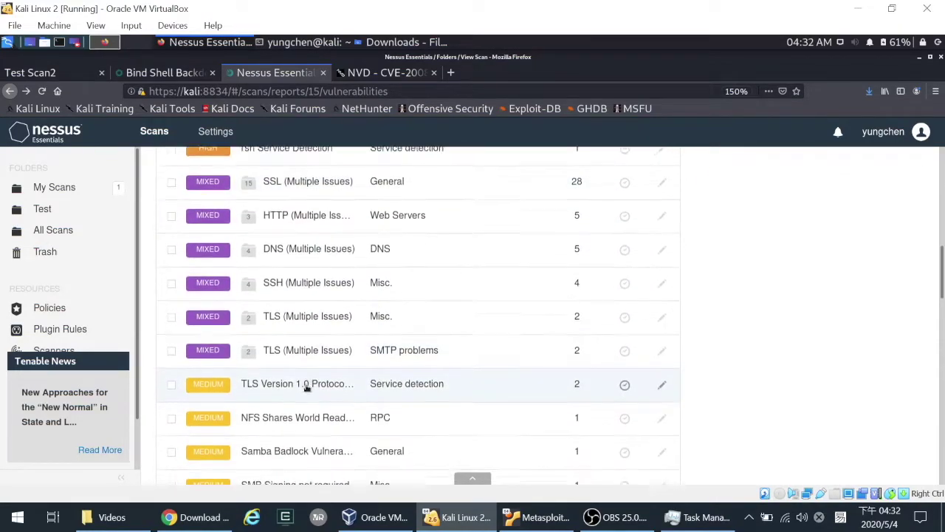
pyautogui.click(290, 406)
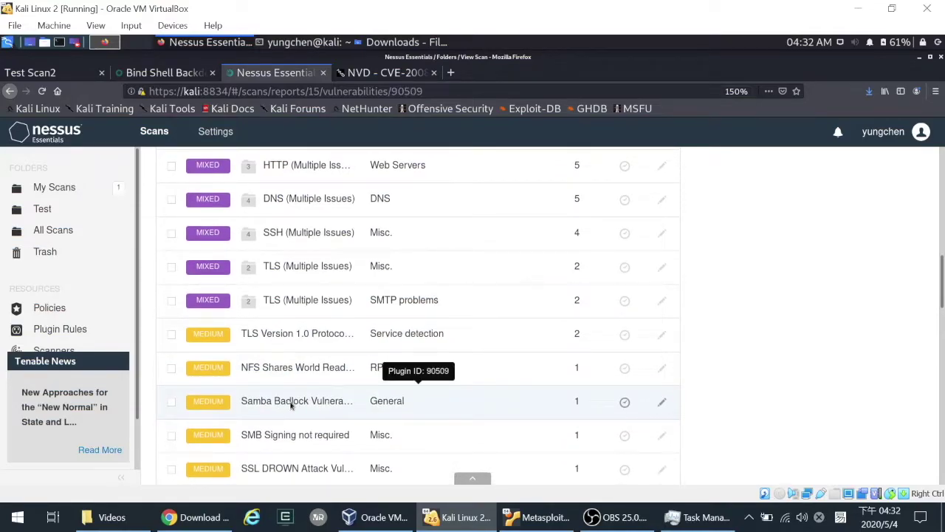
pyautogui.scroll(-3, 301, 401)
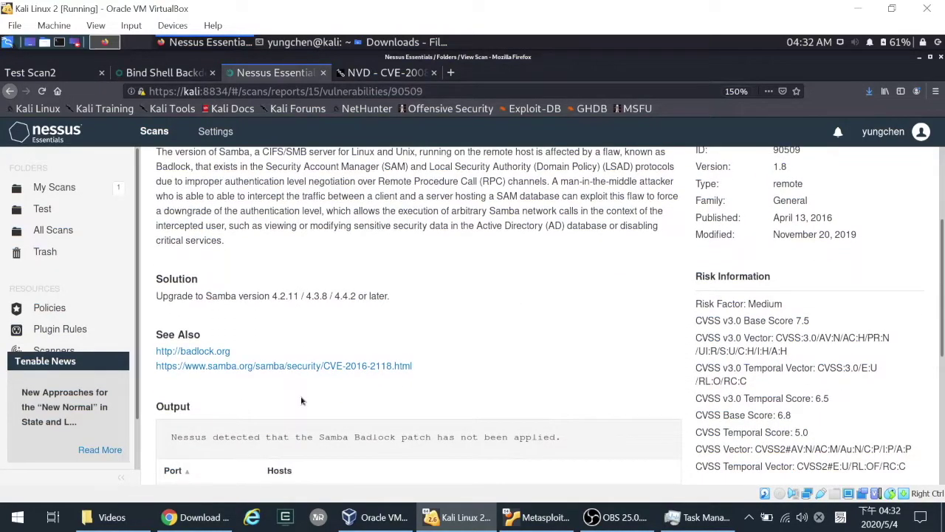
pyautogui.scroll(-2, 302, 403)
pyautogui.scroll(4, 302, 402)
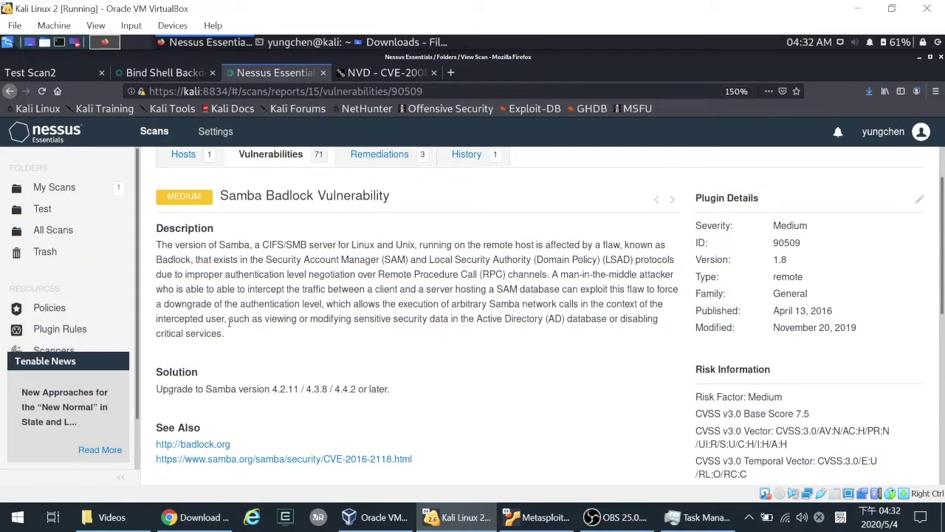
pyautogui.moveTo(160, 377)
pyautogui.mouseDown()
pyautogui.moveTo(200, 374)
pyautogui.moveTo(177, 389)
pyautogui.moveTo(419, 397)
pyautogui.moveTo(123, 388)
pyautogui.moveTo(164, 390)
pyautogui.mouseUp()
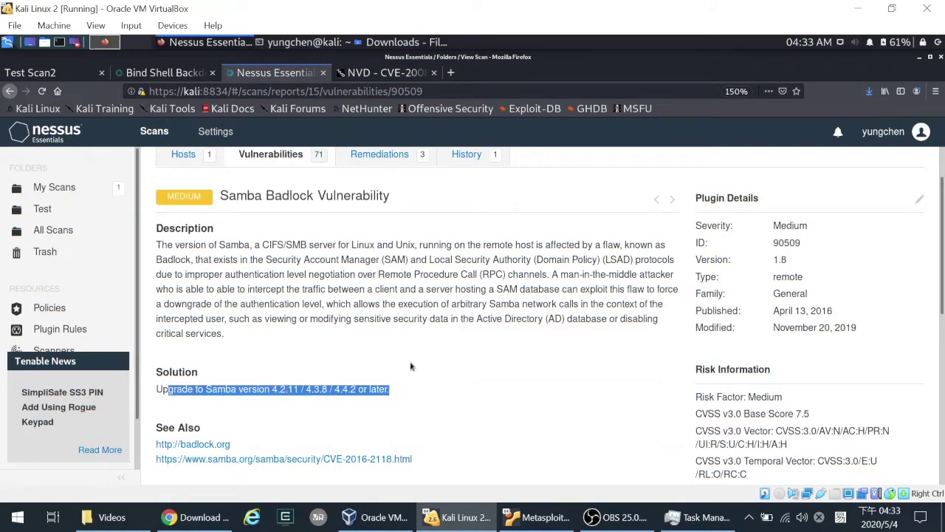
pyautogui.scroll(-5, 626, 343)
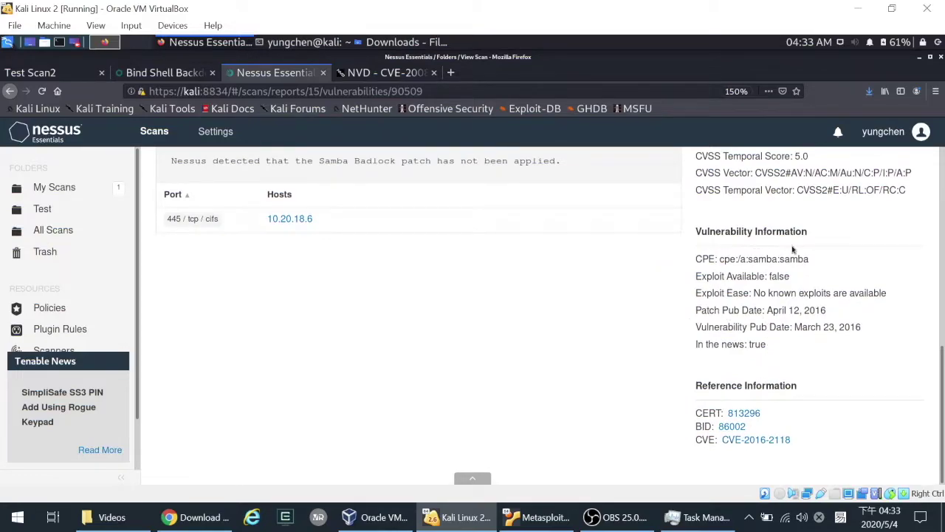
pyautogui.scroll(1, 810, 366)
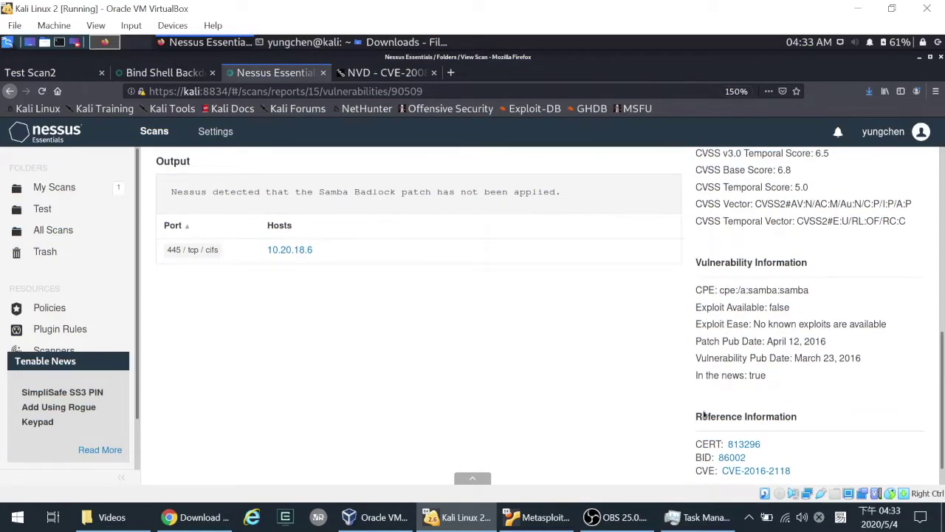
pyautogui.scroll(-1, 710, 432)
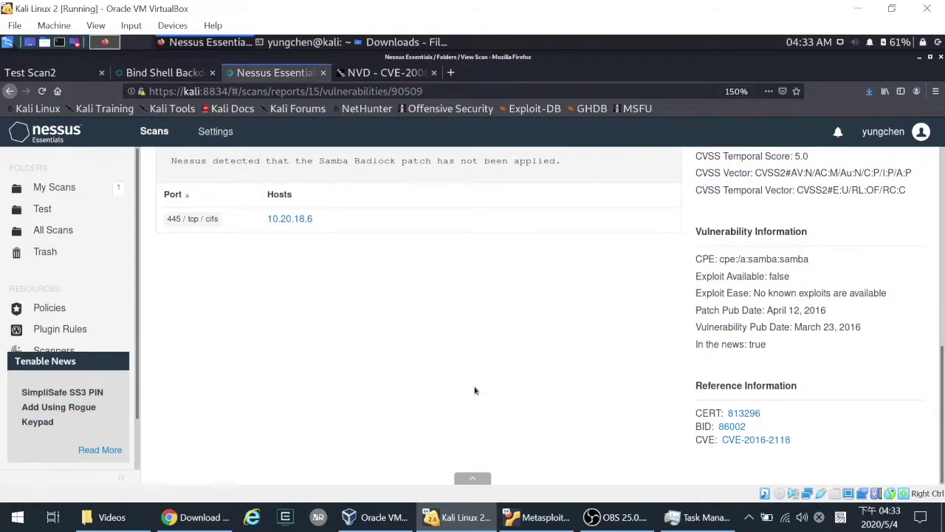
pyautogui.scroll(10, 475, 390)
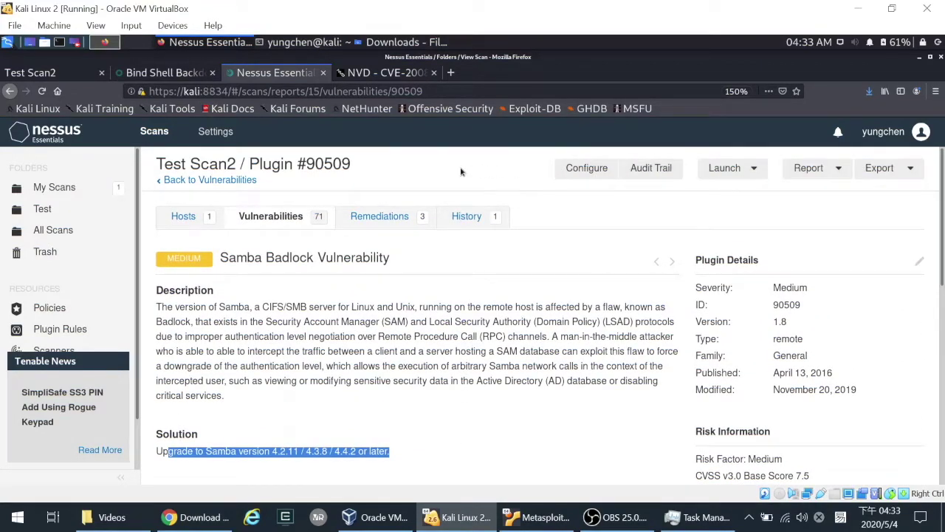
pyautogui.click(842, 169)
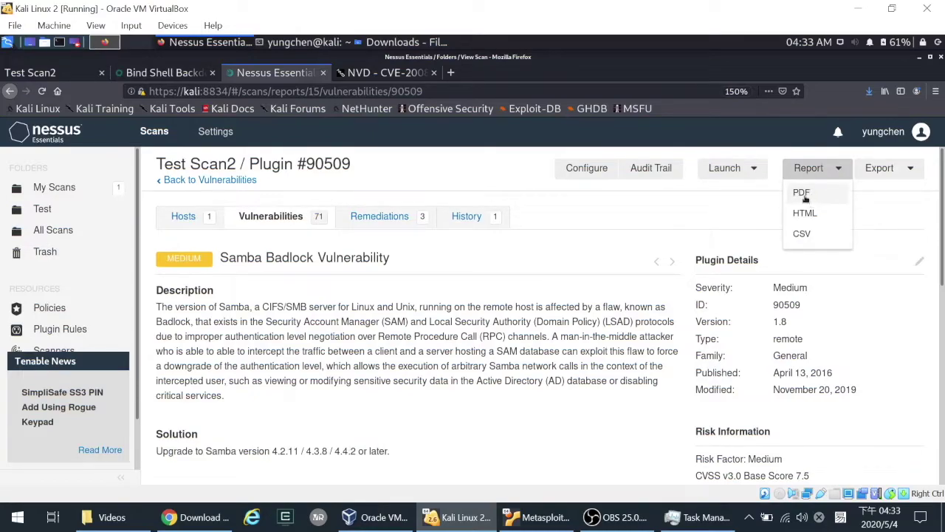
# - Look through the Report and Launch options before reopening the report formats list
pyautogui.click(898, 170)
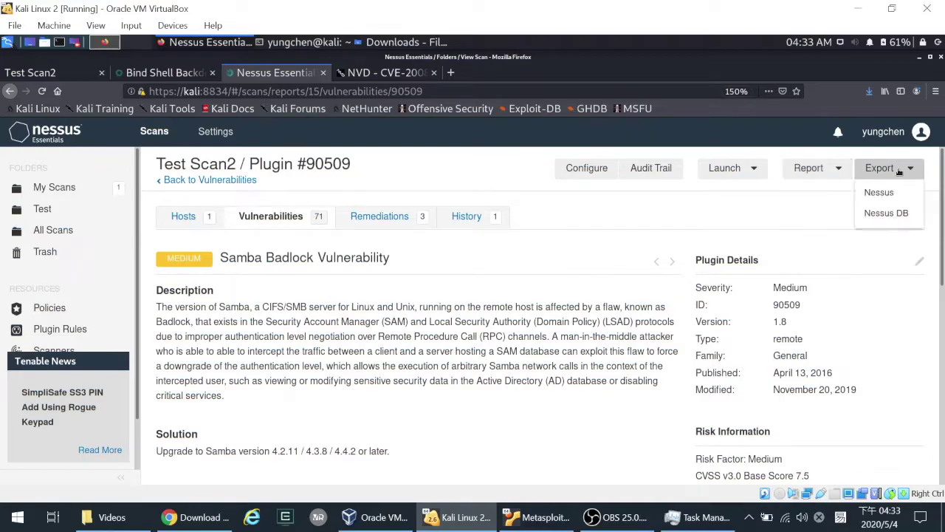
pyautogui.click(735, 171)
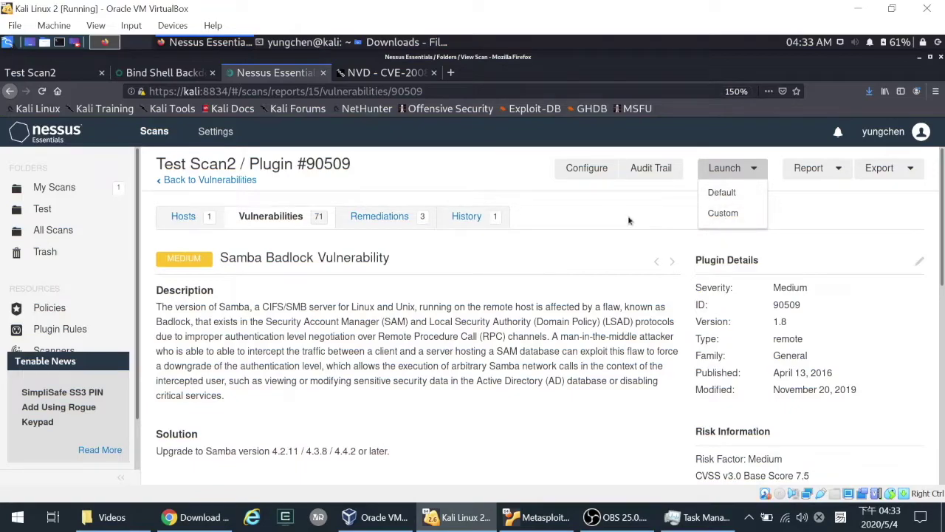
pyautogui.click(547, 181)
pyautogui.click(809, 171)
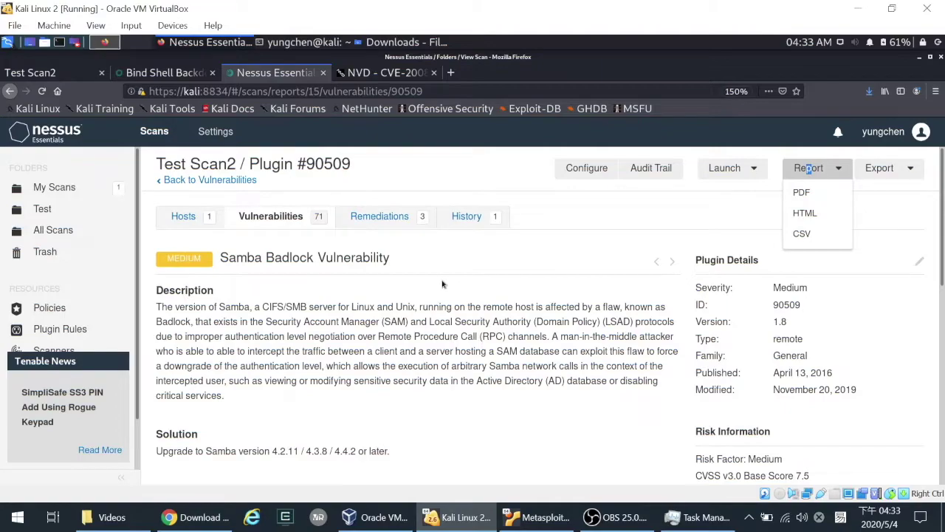
pyautogui.moveTo(444, 284); pyautogui.dragTo(452, 299)
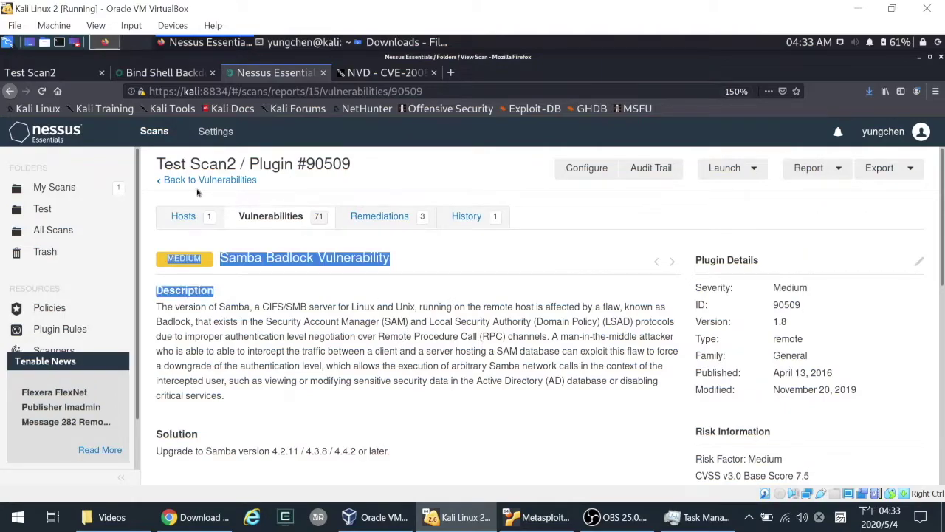
pyautogui.click(549, 335)
pyautogui.click(808, 171)
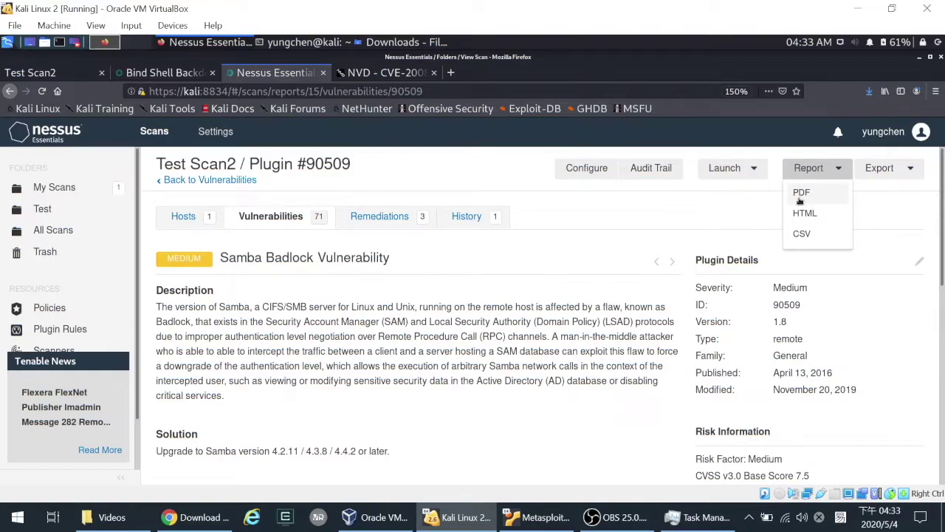
# - Generate a Custom HTML report and save it as Test_Scan2_b1gk3a.html
pyautogui.click(803, 215)
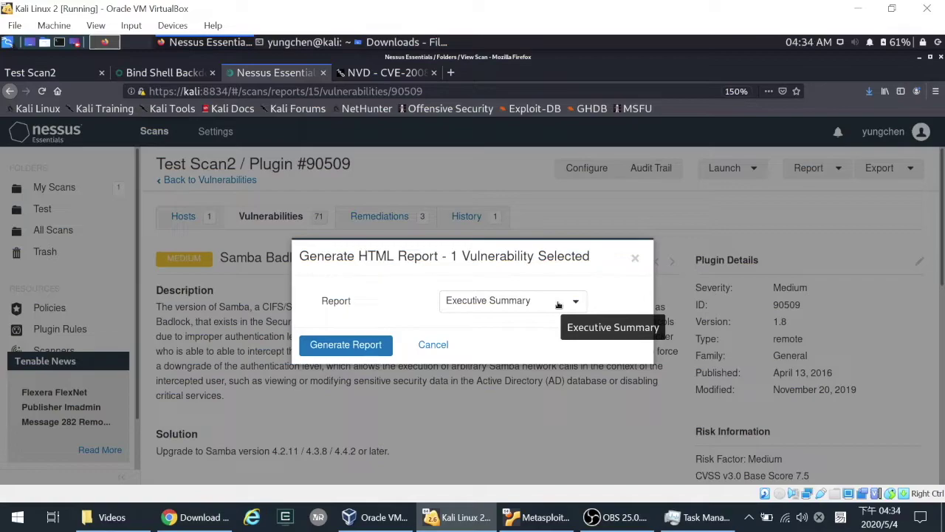
pyautogui.click(558, 303)
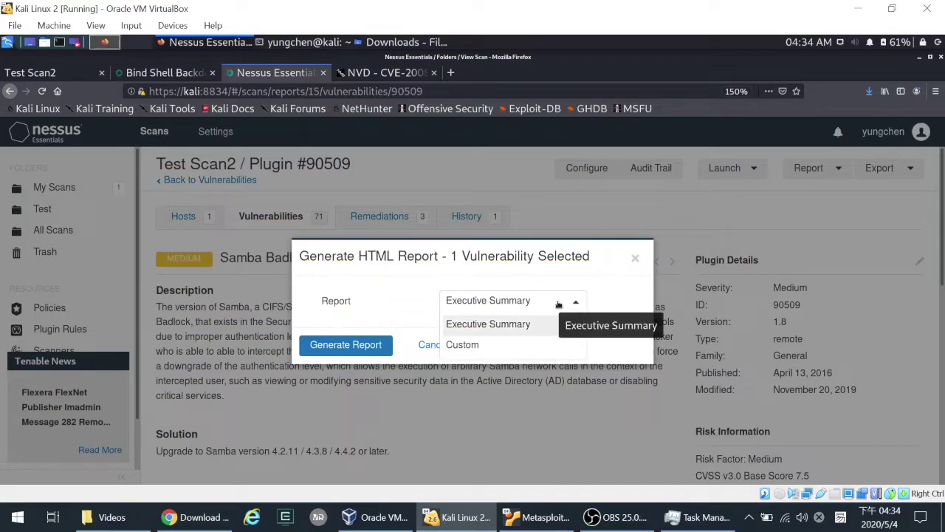
pyautogui.click(464, 345)
pyautogui.moveTo(432, 133); pyautogui.dragTo(435, 134)
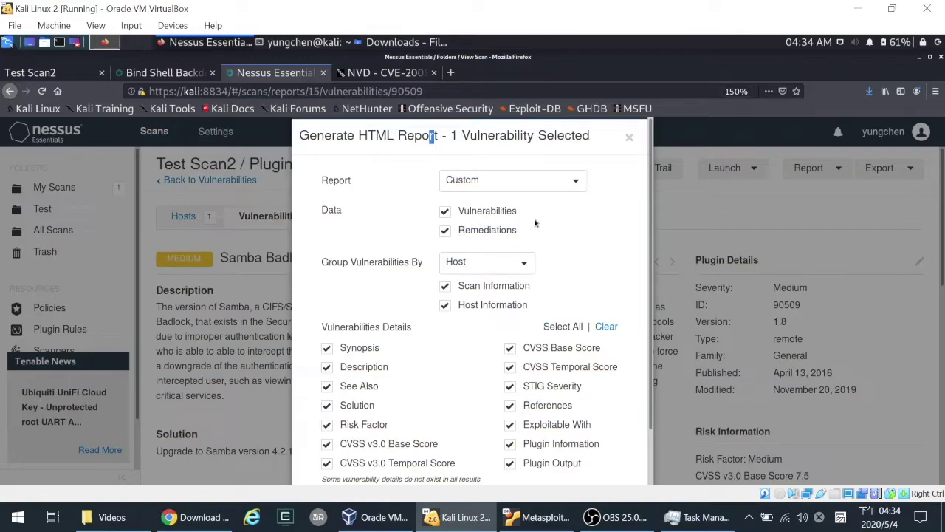
pyautogui.scroll(-2, 495, 229)
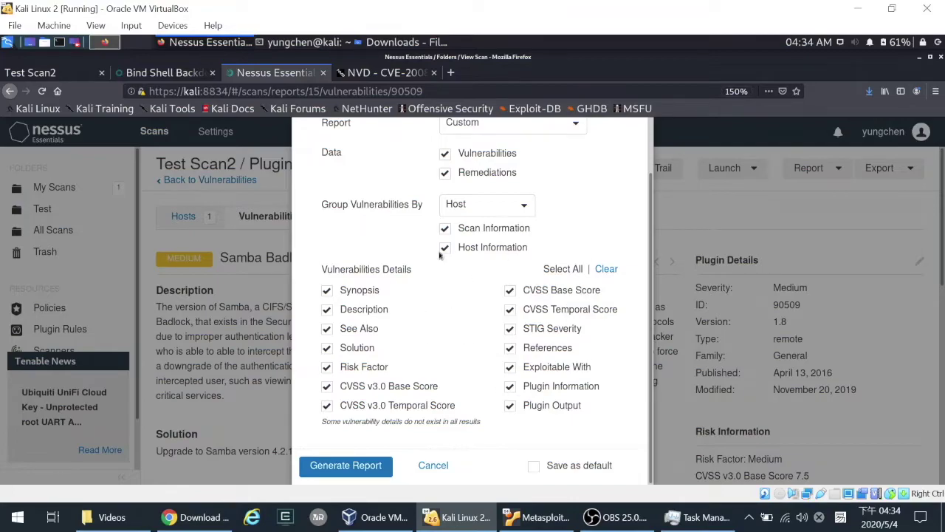
pyautogui.click(340, 470)
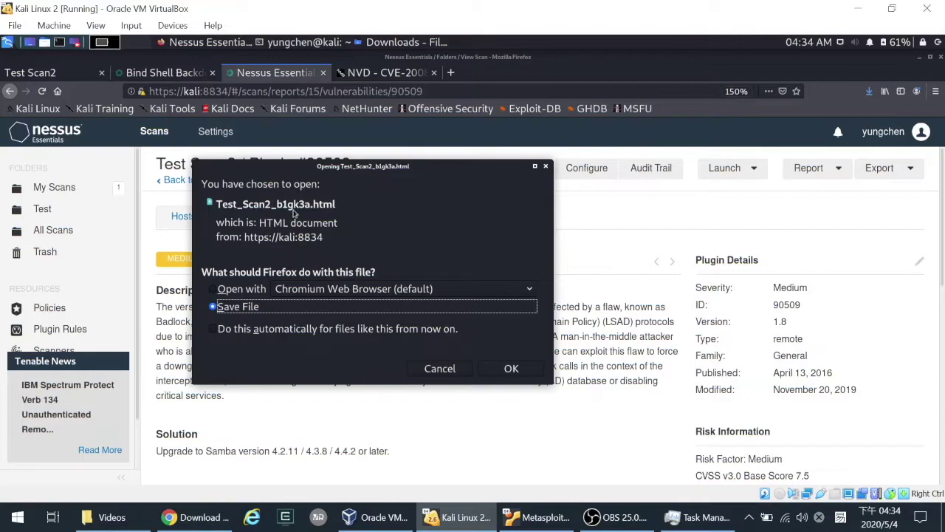
pyautogui.click(510, 369)
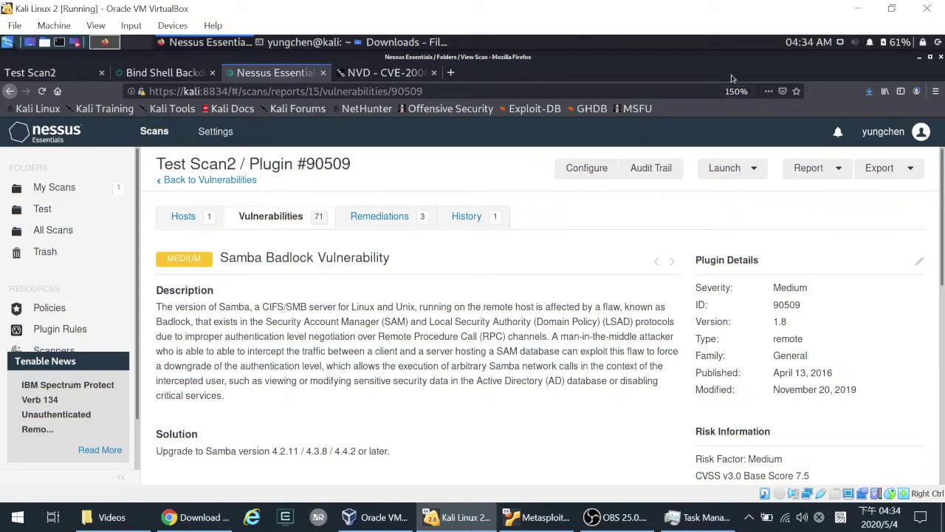
pyautogui.moveTo(733, 80); pyautogui.dragTo(698, 197)
# - Open Test_Scan2_b1gk3a.html from the Downloads folder in a maximized Firefox window
pyautogui.click(524, 153)
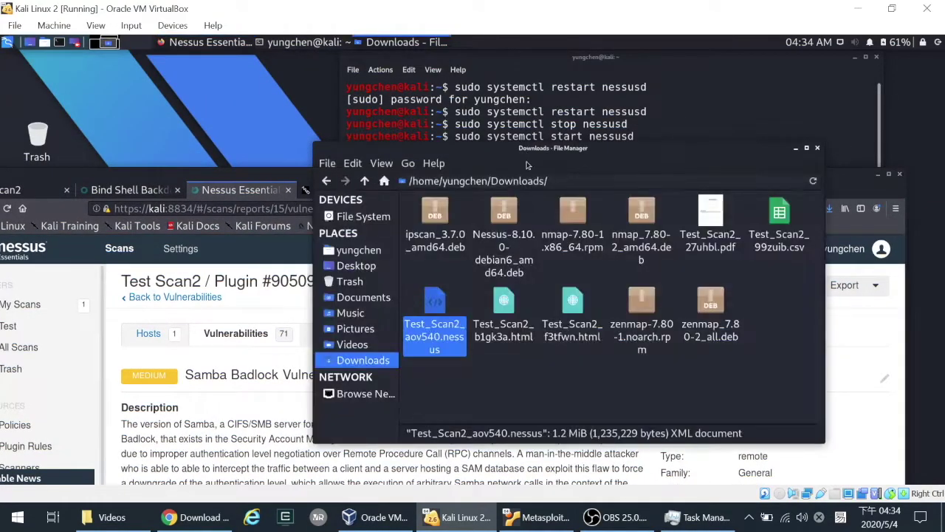
pyautogui.click(517, 383)
pyautogui.click(515, 339)
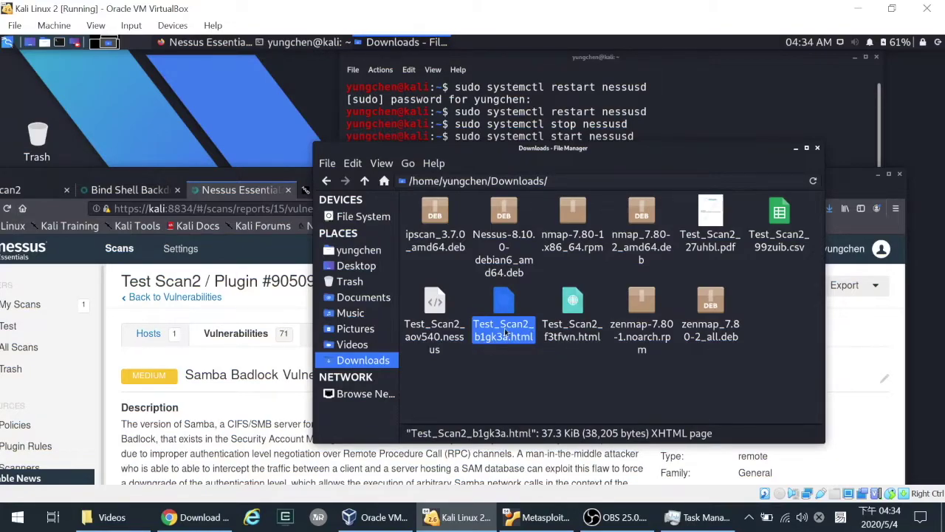
pyautogui.doubleClick(505, 315)
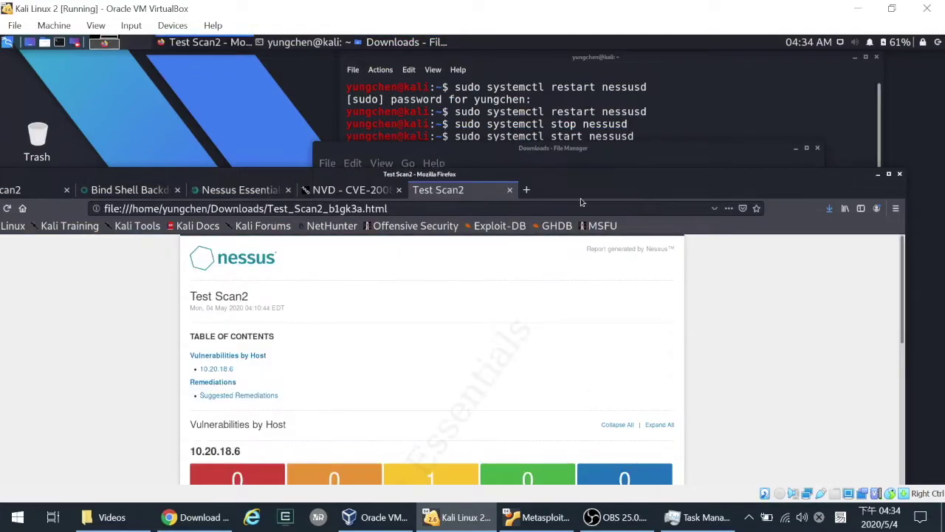
pyautogui.doubleClick(588, 190)
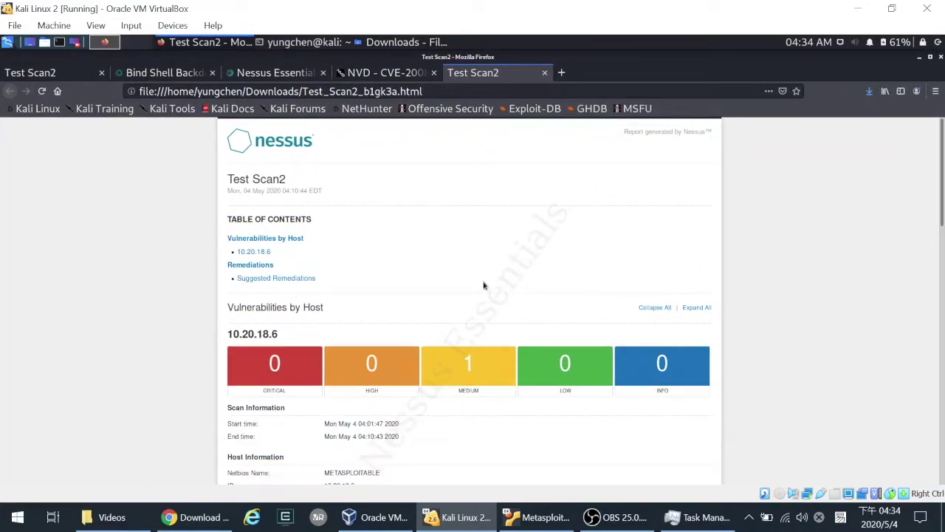
# - Skim the report's Medium finding, then return to the Samba Badlock Plugin #90509 page in Nessus
pyautogui.scroll(-3, 484, 286)
pyautogui.scroll(3, 484, 285)
pyautogui.scroll(-5, 484, 286)
pyautogui.scroll(5, 484, 287)
pyautogui.click(399, 73)
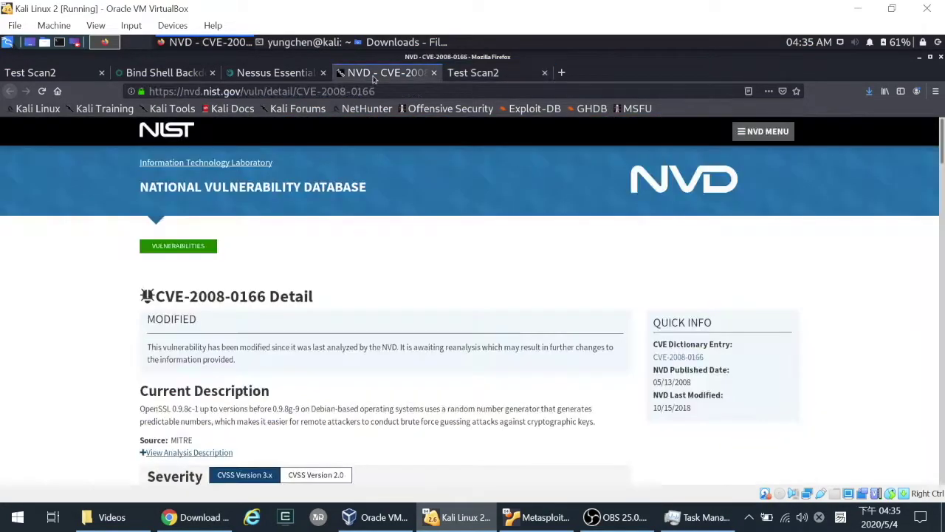
pyautogui.click(273, 72)
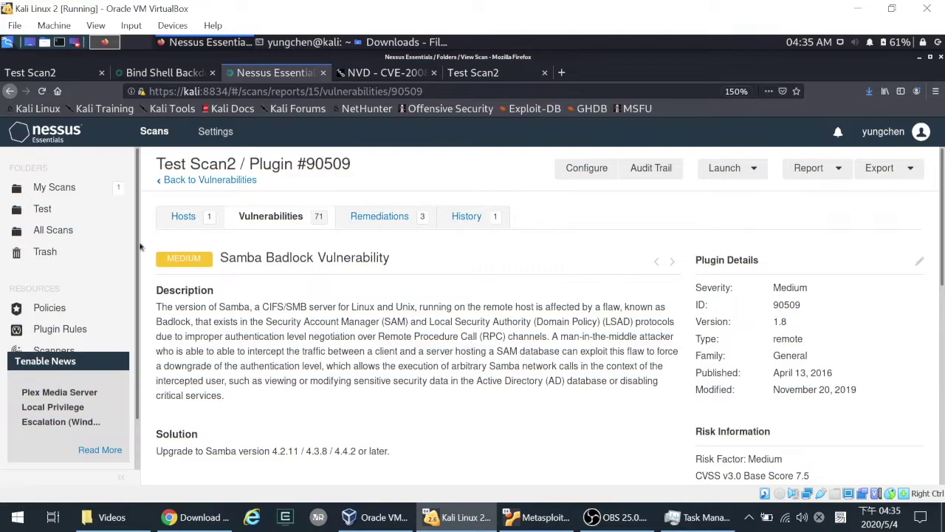
# - Select host 10.20.18.6 in Test Scan2 and start an HTML report for it
pyautogui.click(184, 216)
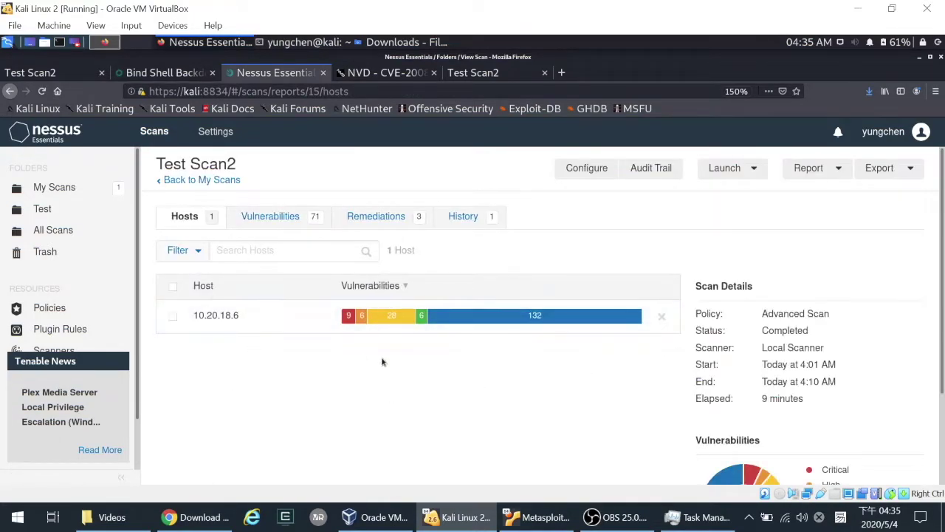
pyautogui.click(173, 317)
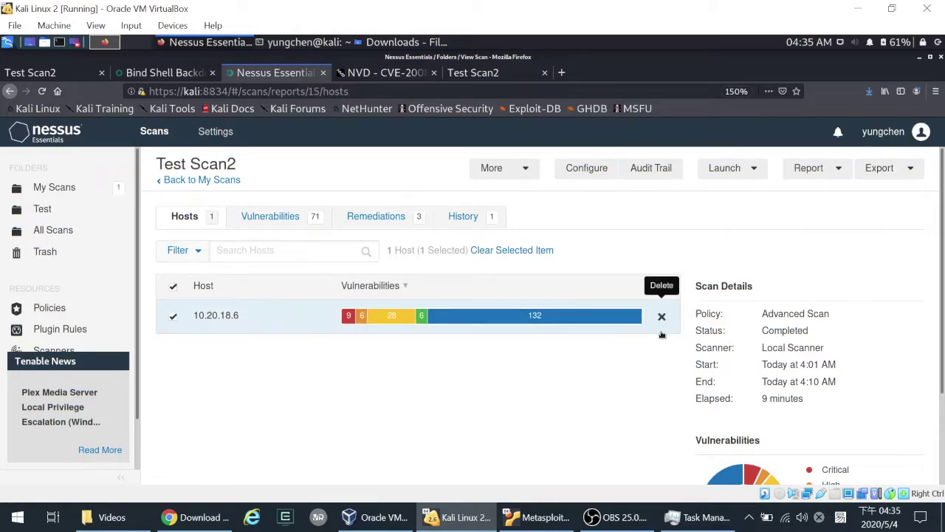
pyautogui.click(828, 174)
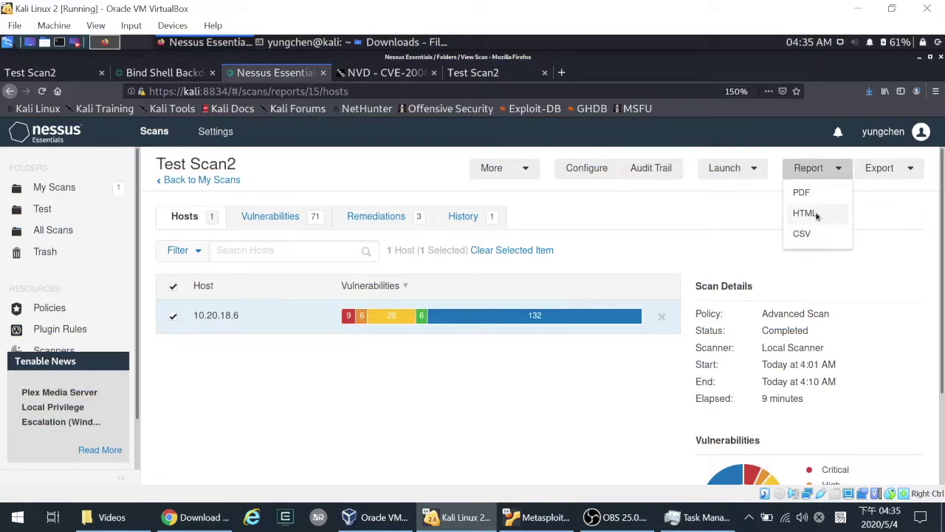
pyautogui.click(815, 215)
# - Generate a Custom report grouped by host and save it as Test_Scan2_dg37vc.html
pyautogui.click(519, 310)
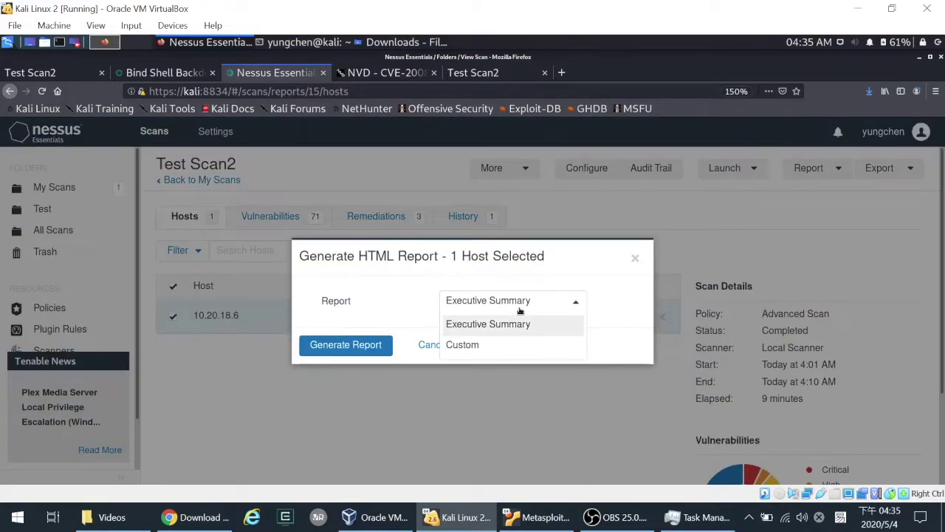
pyautogui.click(488, 347)
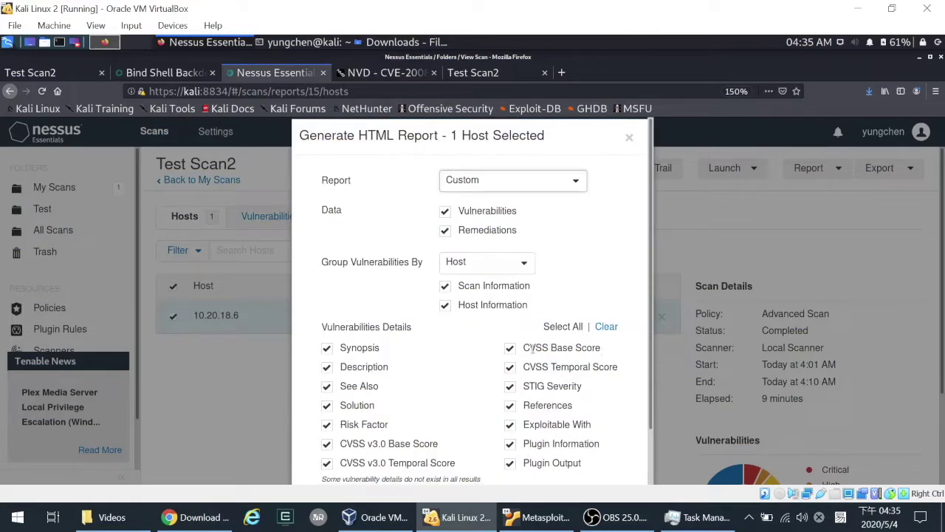
pyautogui.click(513, 266)
pyautogui.click(511, 291)
pyautogui.click(506, 261)
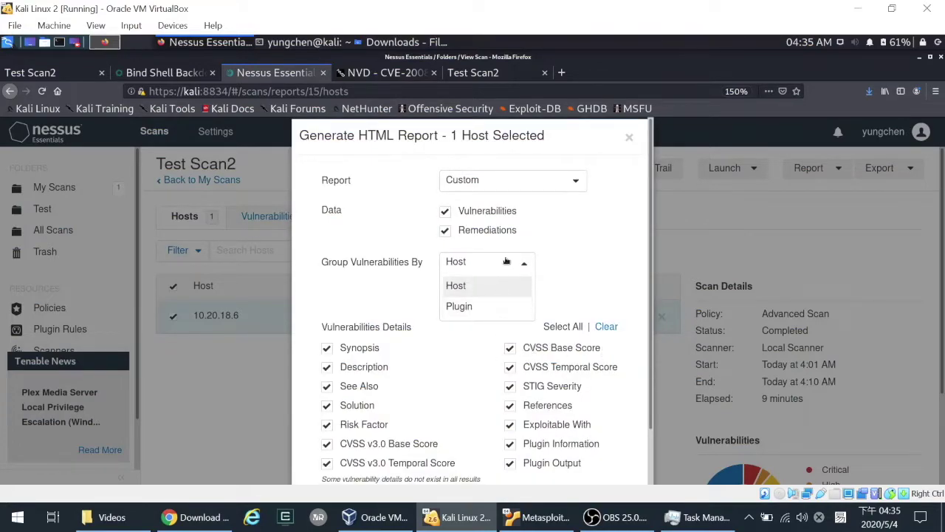
pyautogui.click(606, 263)
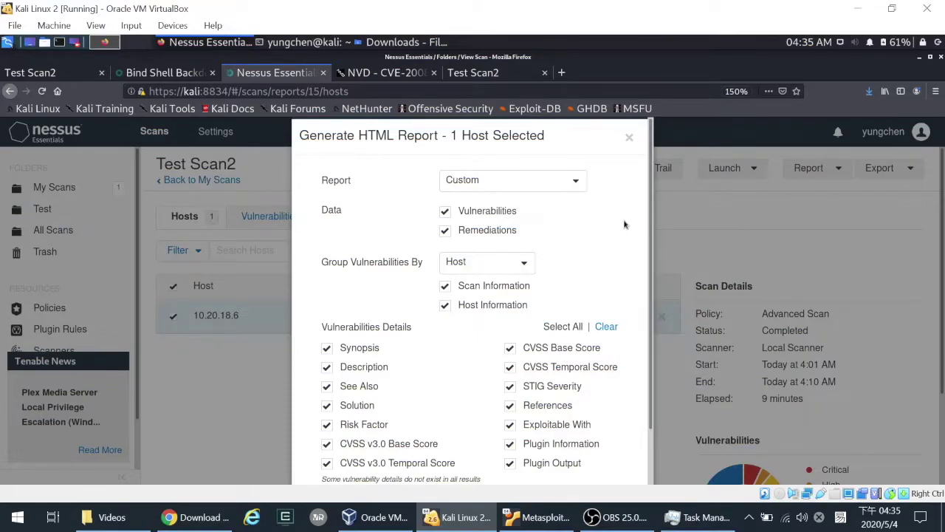
pyautogui.scroll(-2, 613, 245)
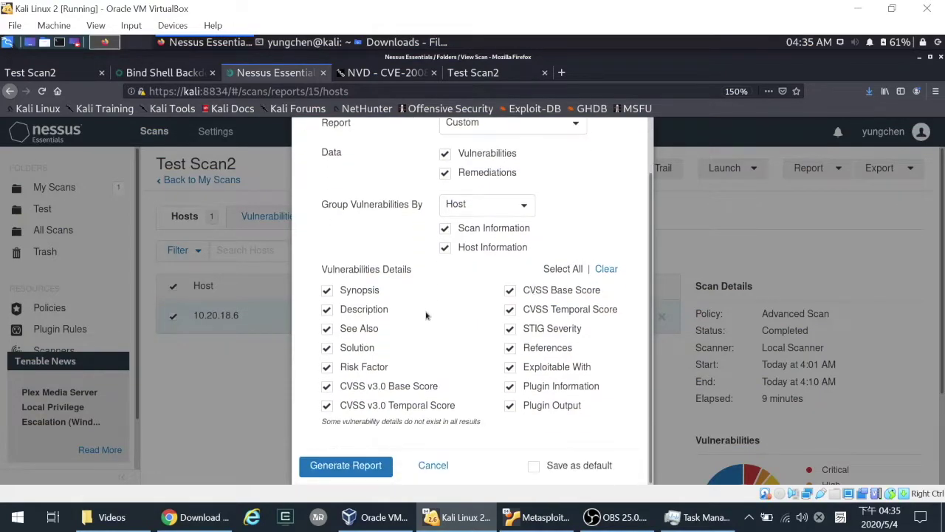
pyautogui.click(377, 470)
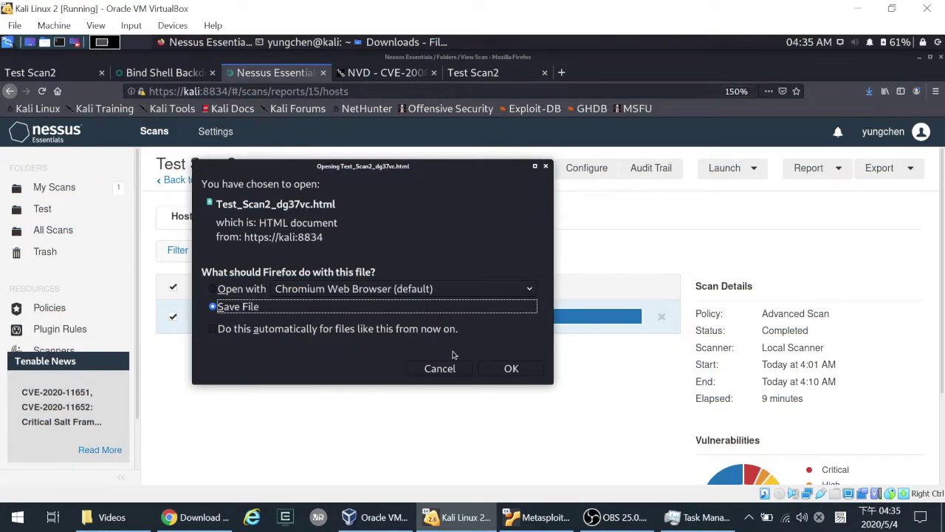
pyautogui.click(513, 369)
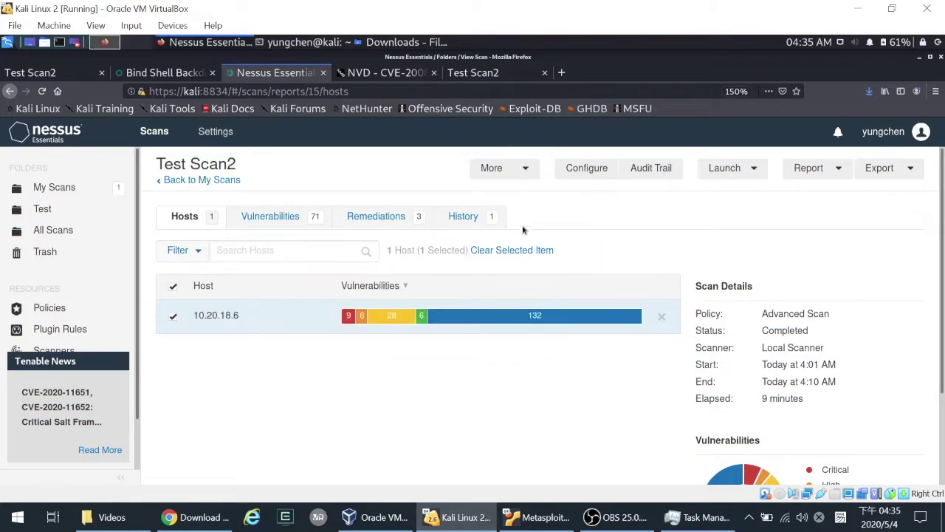
# - Open Test_Scan2_dg37vc.html from Downloads in Firefox and maximize the browser window
pyautogui.moveTo(628, 73); pyautogui.dragTo(614, 215)
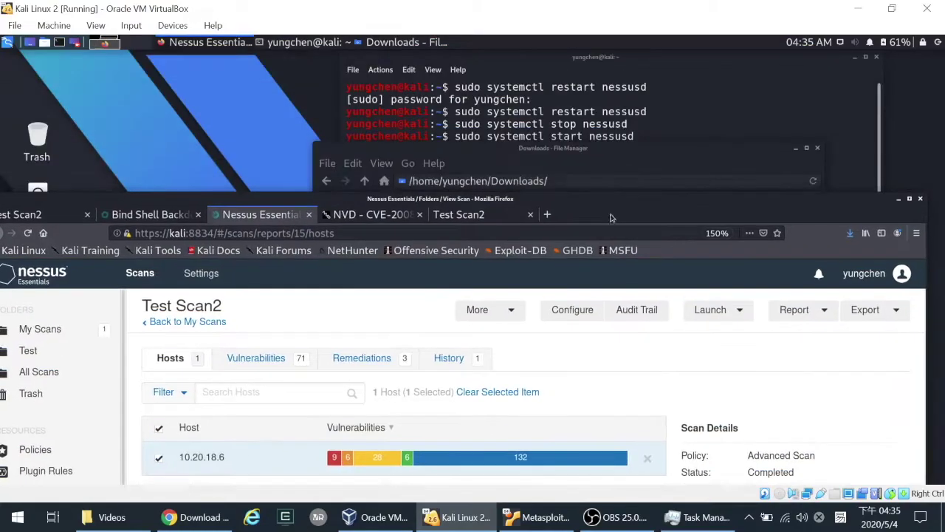
pyautogui.click(497, 161)
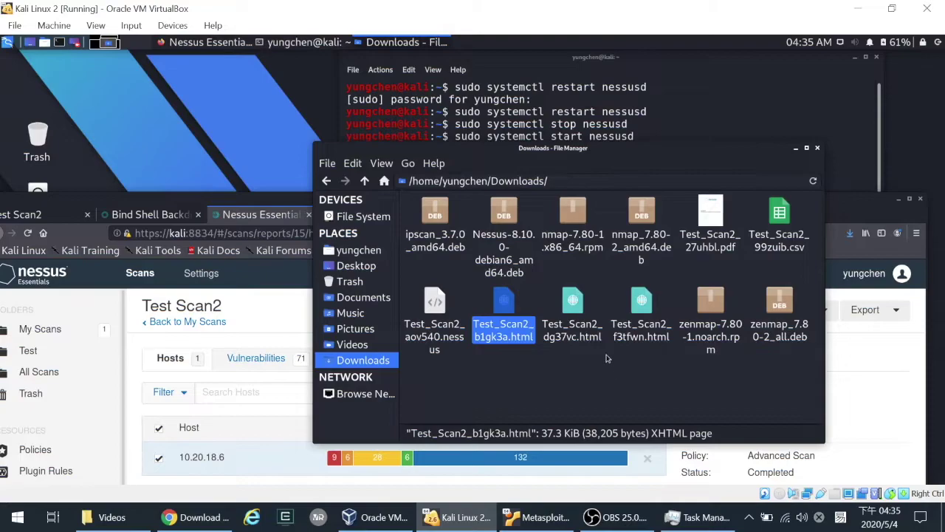
pyautogui.doubleClick(571, 336)
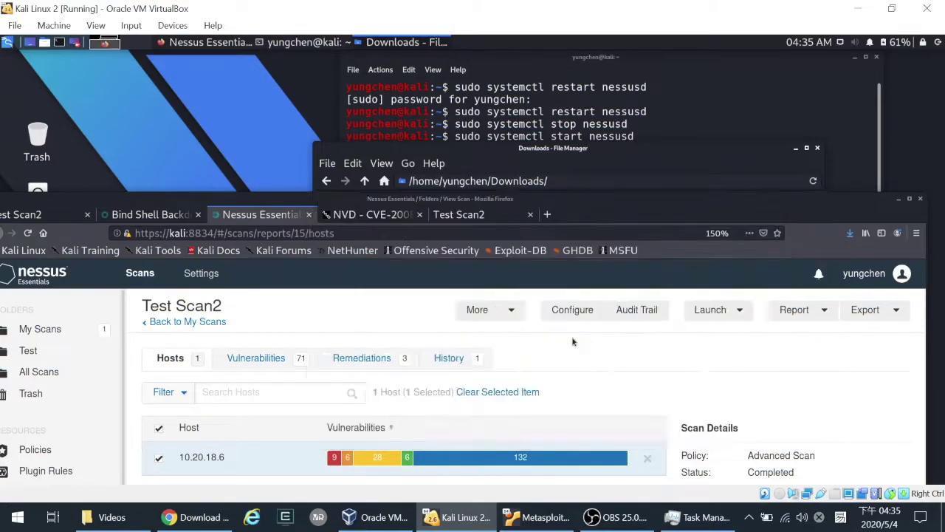
pyautogui.doubleClick(707, 220)
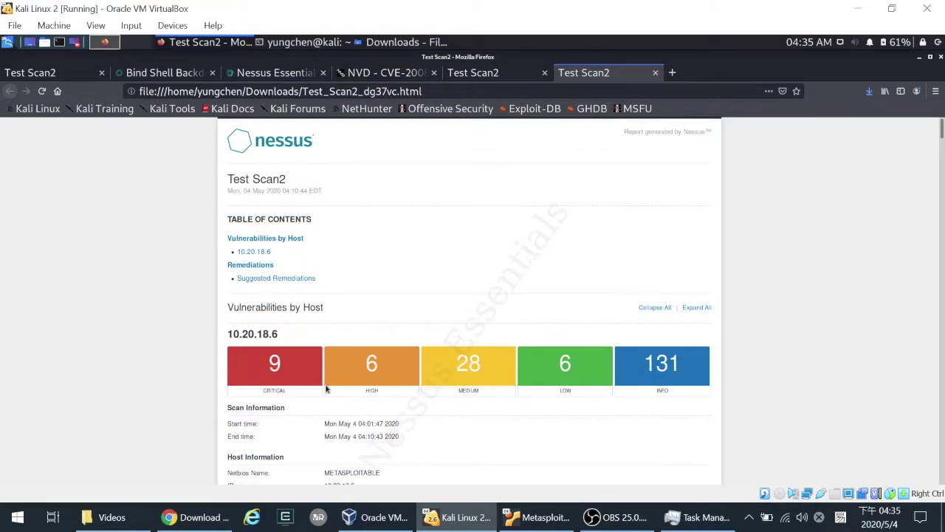
# - Scroll the report and collapse then re-expand the Bind Shell Backdoor Detection finding
pyautogui.scroll(-5, 325, 389)
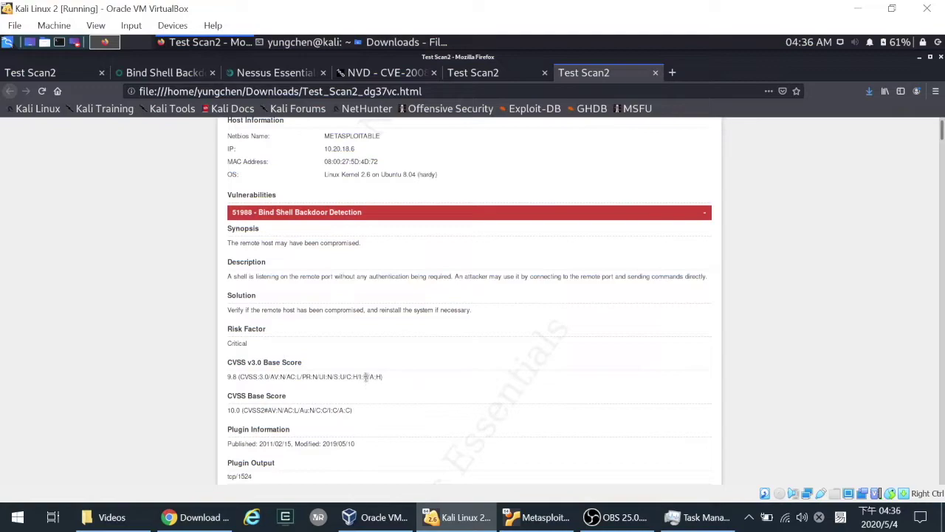
pyautogui.scroll(3, 366, 380)
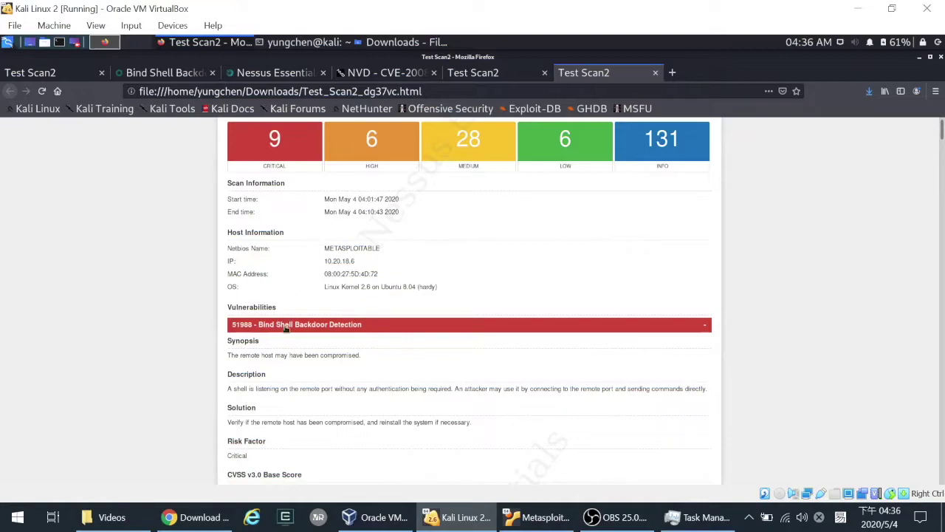
pyautogui.click(251, 329)
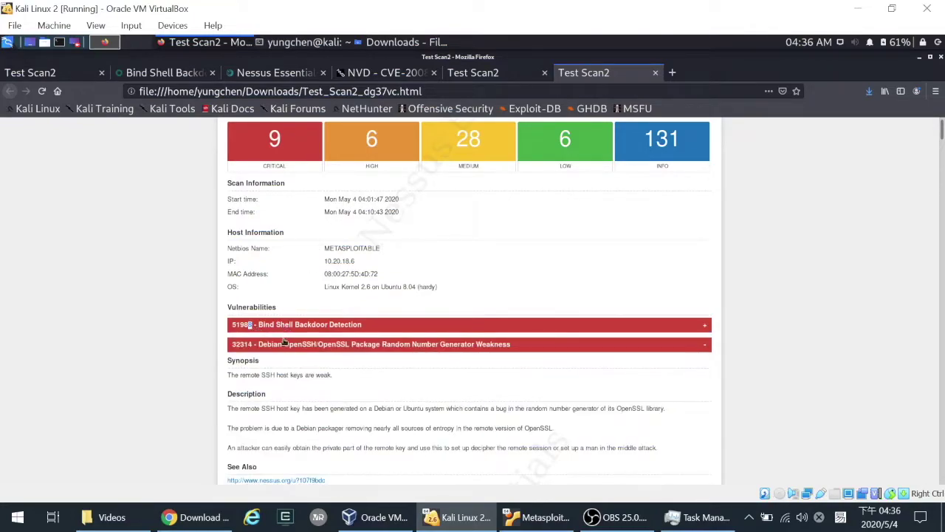
pyautogui.click(287, 327)
pyautogui.scroll(-5, 295, 345)
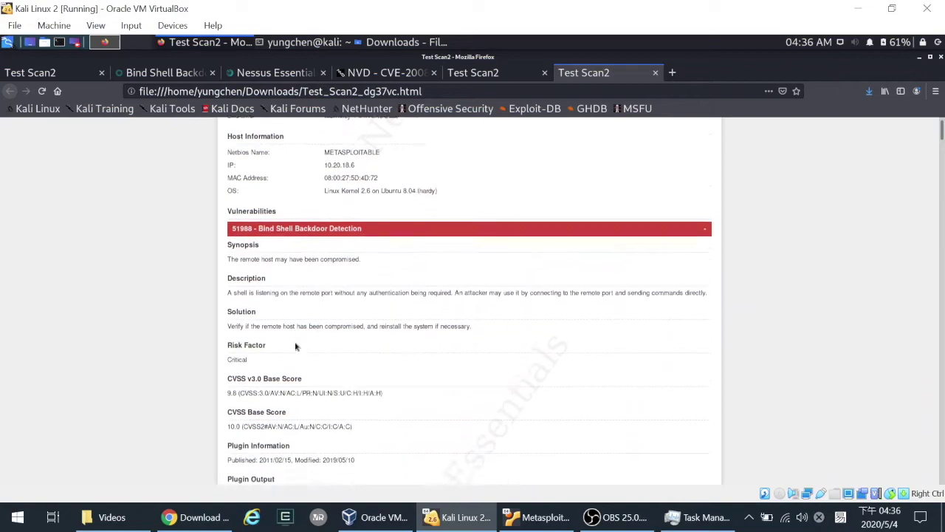
pyautogui.scroll(-4, 323, 319)
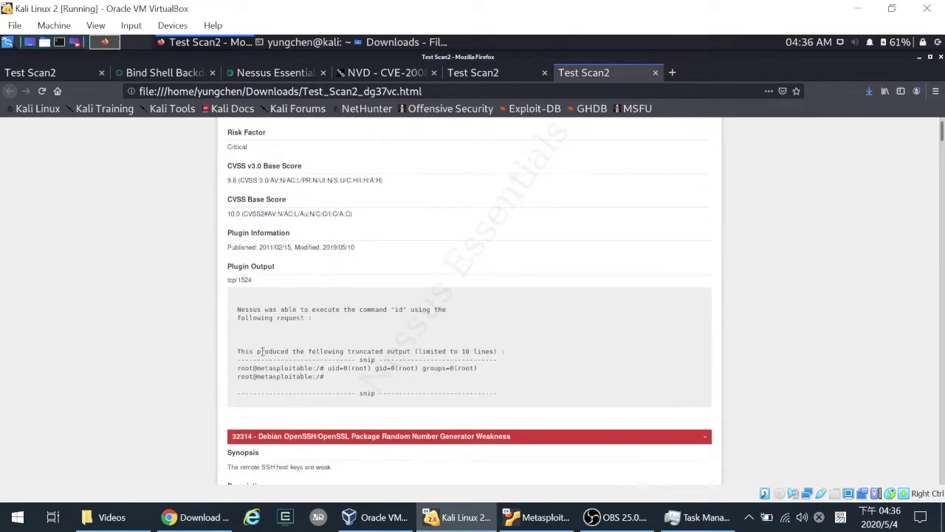
# - Read further through the Critical findings, then return to Test Scan2's Hosts list in Nessus
pyautogui.moveTo(477, 401); pyautogui.dragTo(422, 418)
pyautogui.scroll(-5, 336, 341)
pyautogui.click(314, 323)
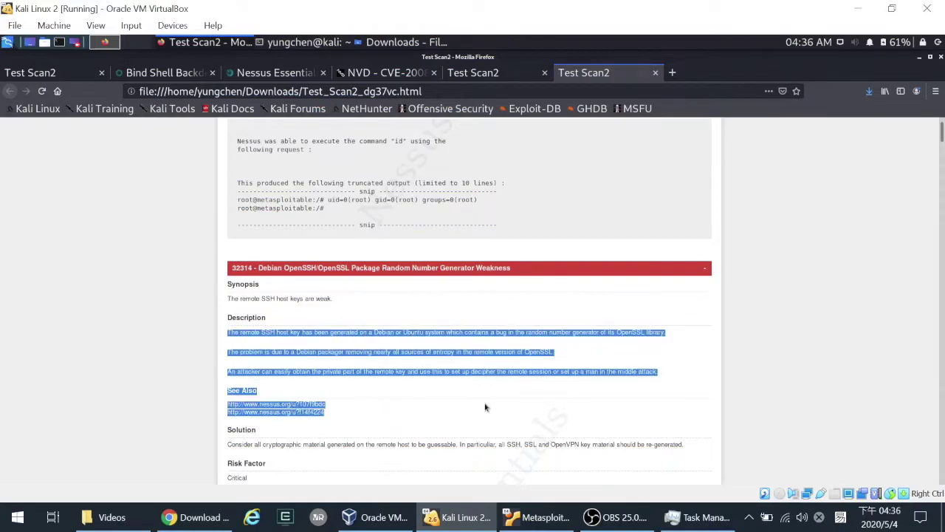
pyautogui.scroll(-8, 482, 397)
pyautogui.scroll(-5, 482, 398)
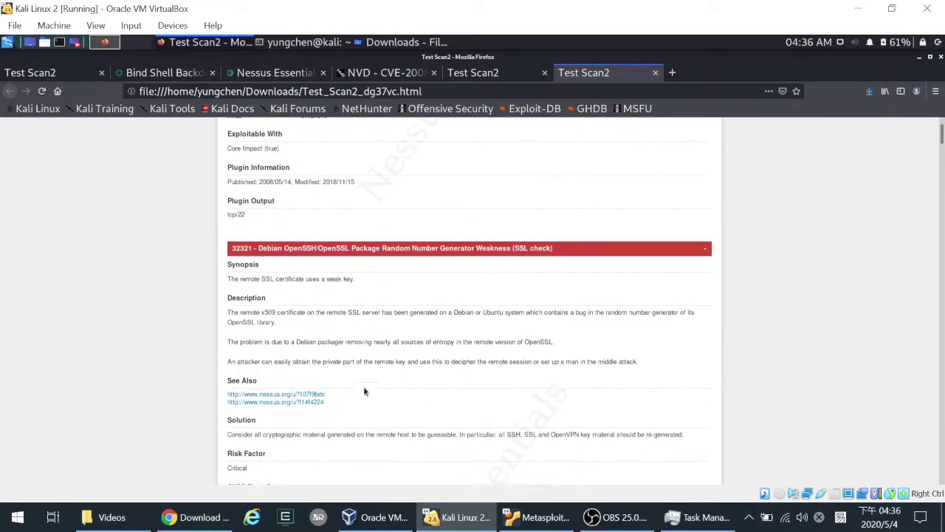
pyautogui.scroll(-16, 487, 399)
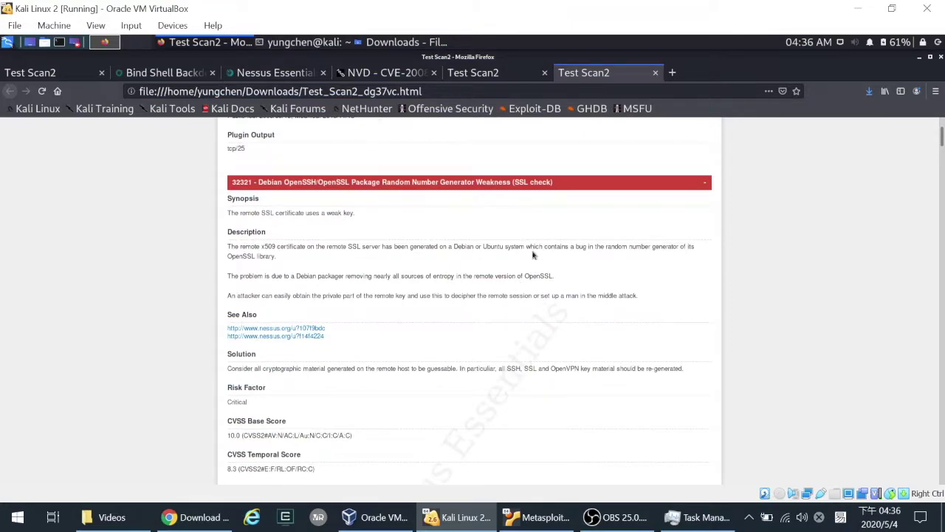
pyautogui.click(271, 72)
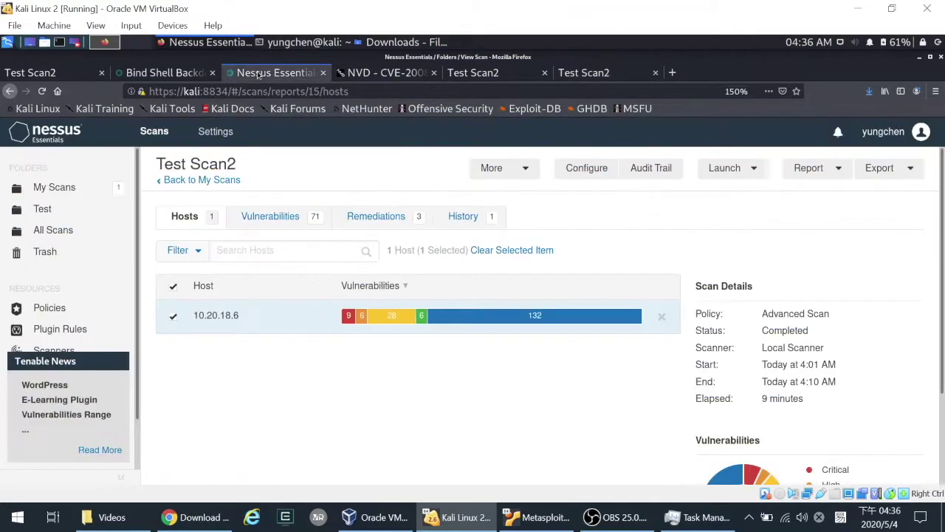
pyautogui.click(815, 174)
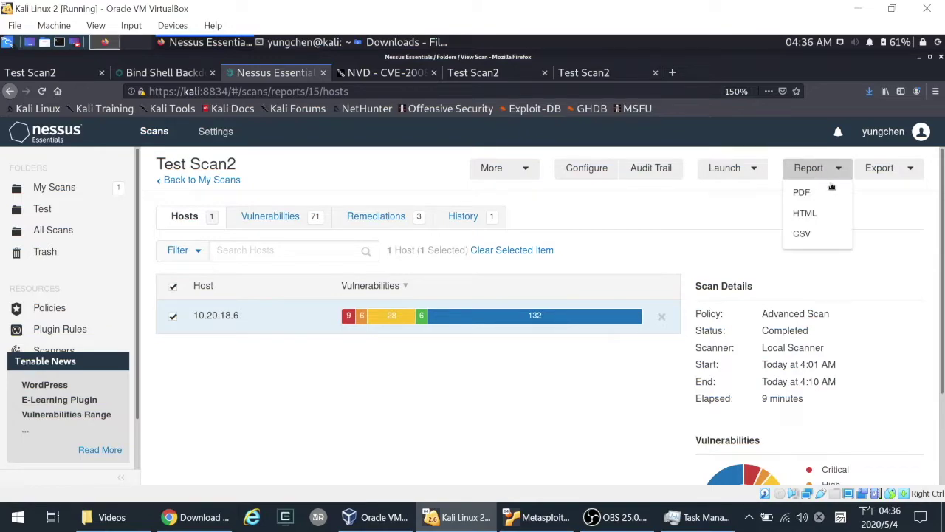
pyautogui.click(802, 235)
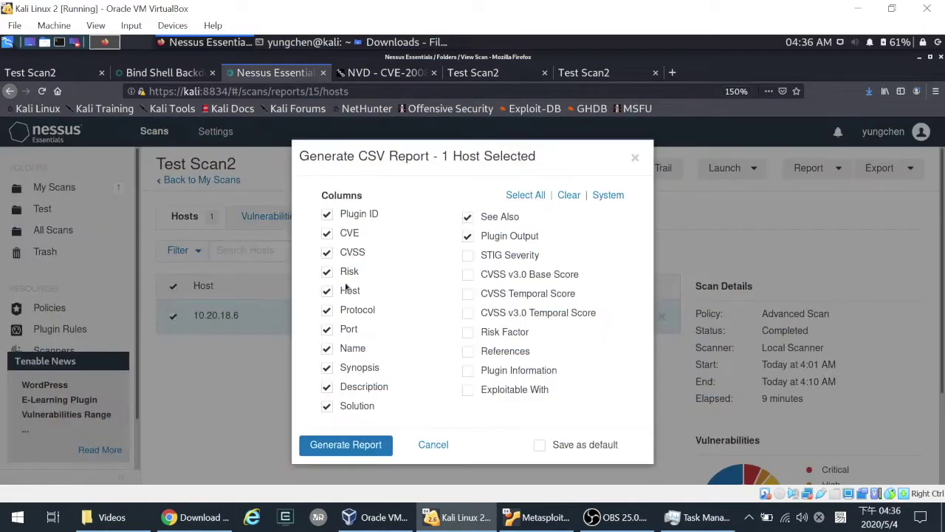
pyautogui.click(469, 255)
pyautogui.click(468, 274)
pyautogui.click(527, 196)
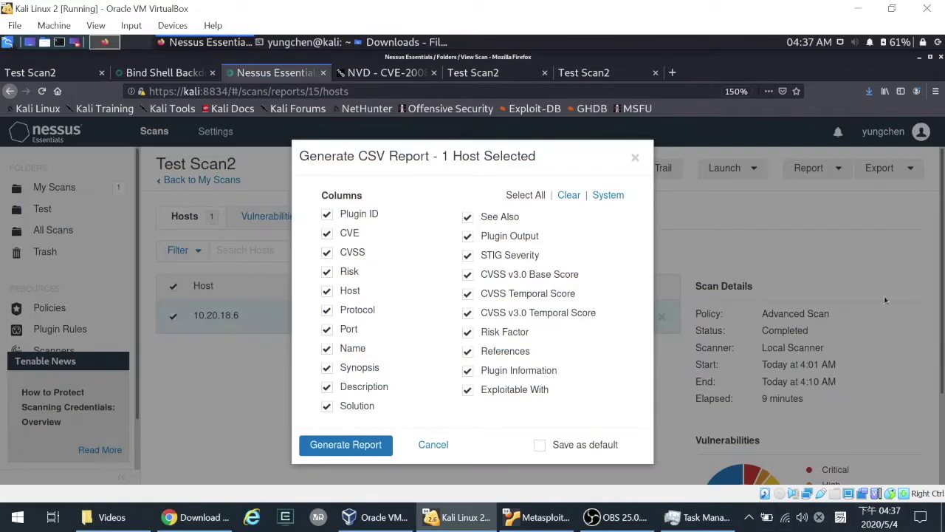
pyautogui.click(636, 157)
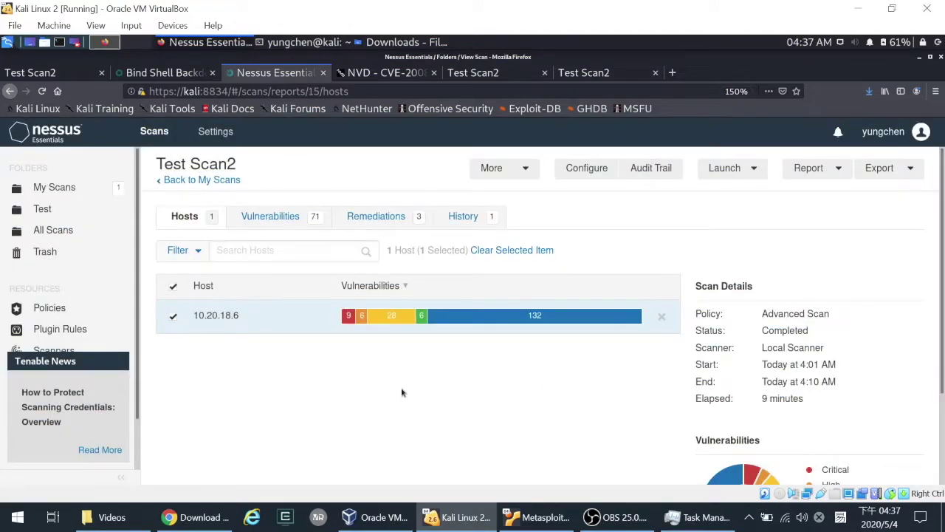
pyautogui.scroll(-2, 402, 392)
pyautogui.scroll(2, 413, 376)
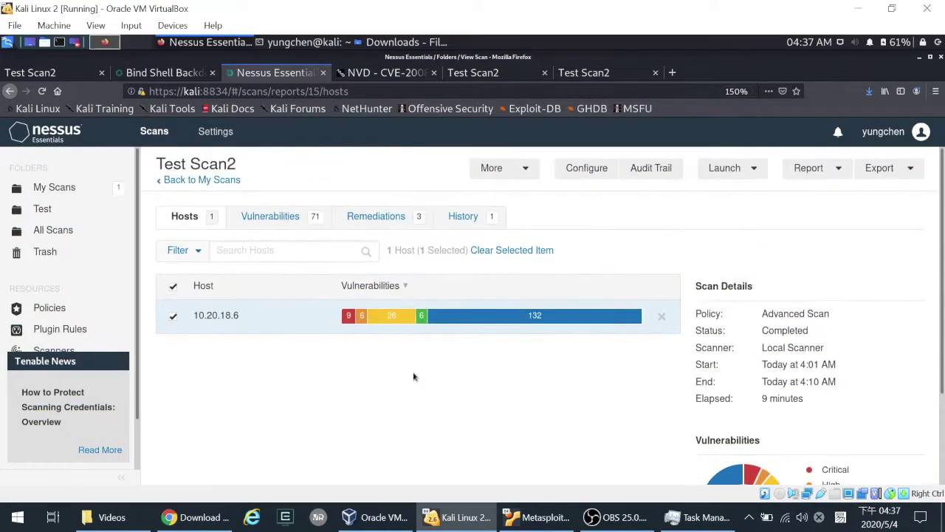